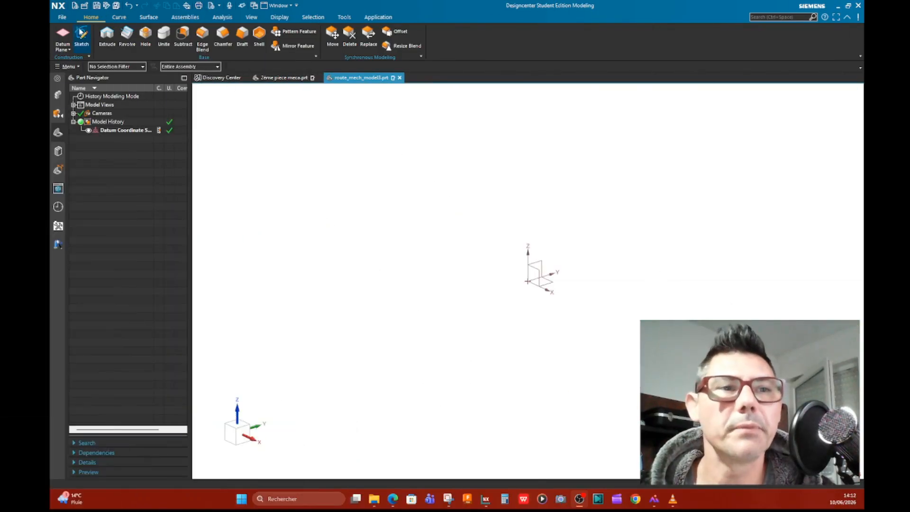
# - Create a sketch on the Front principal plane using the work part origin
pyautogui.click(81, 33)
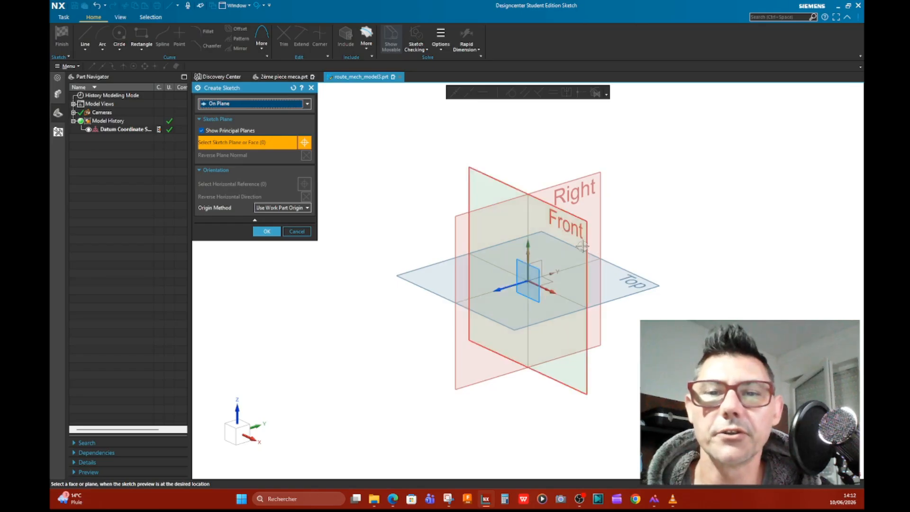
pyautogui.click(587, 245)
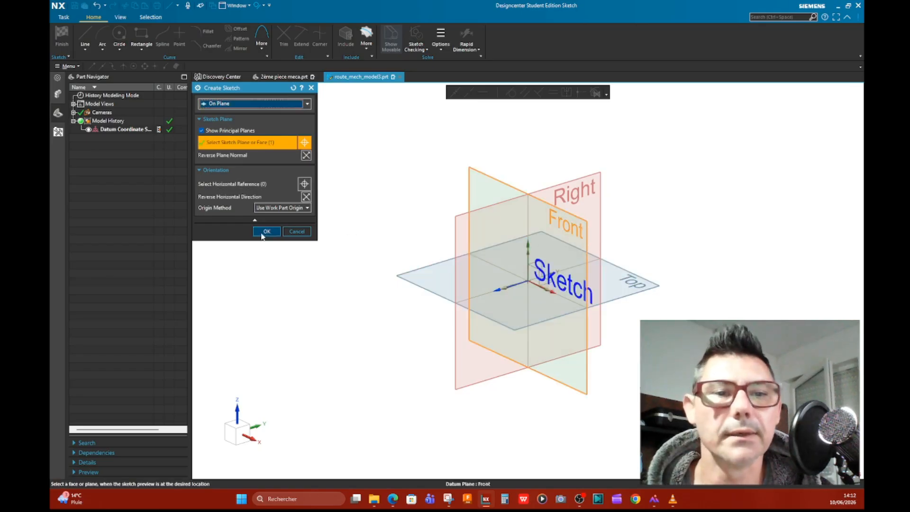
pyautogui.click(263, 231)
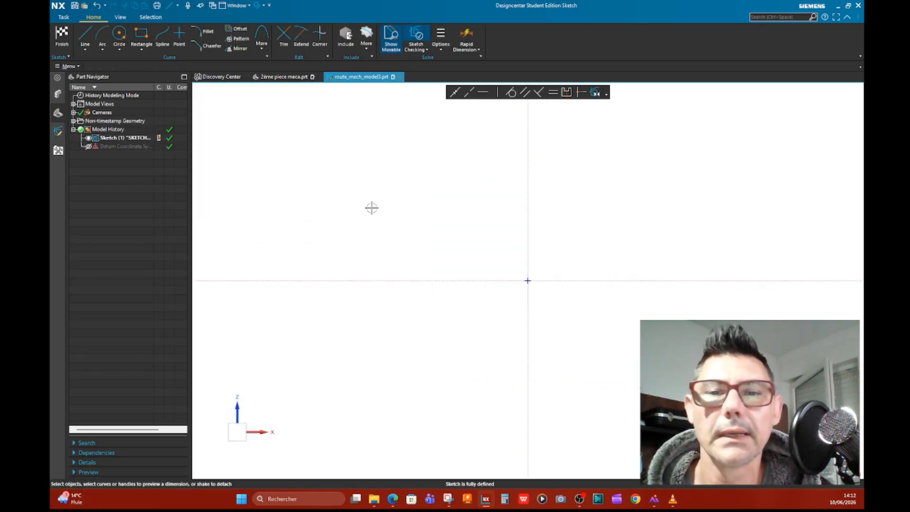
# - Draw a line from the sketch origin along the vertical axis and convert it to a reference line
pyautogui.moveTo(561, 229)
pyautogui.keyDown('shift'); pyautogui.mouseDown(button='middle')
pyautogui.moveTo(575, 226)
pyautogui.moveTo(575, 164)
pyautogui.mouseUp(button='middle'); pyautogui.keyUp('shift')
pyautogui.click(83, 34)
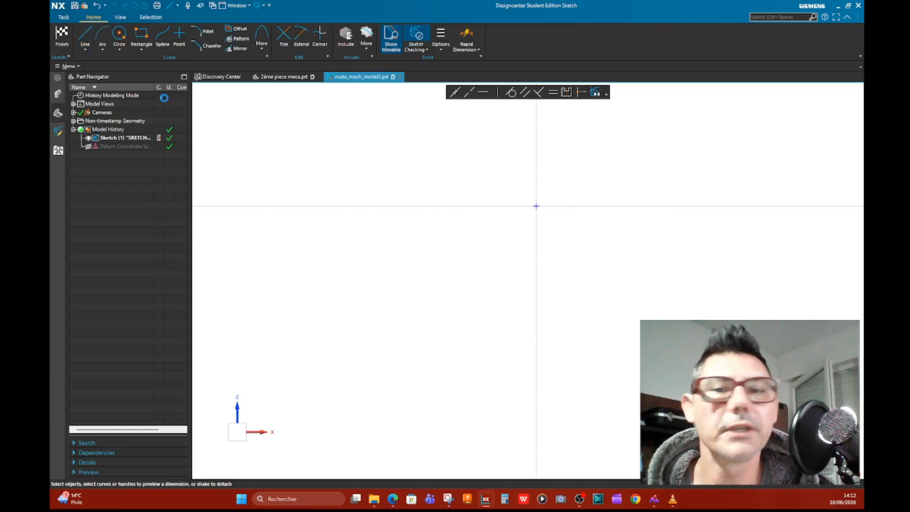
pyautogui.click(537, 206)
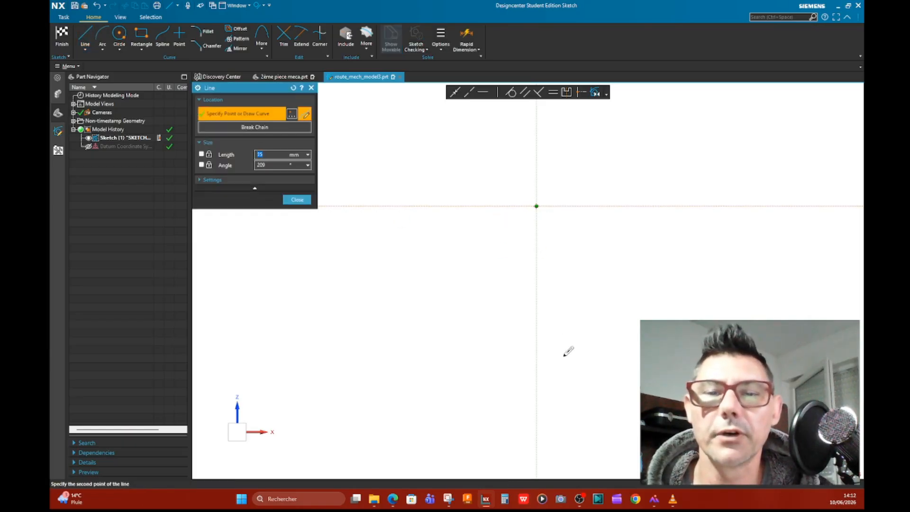
pyautogui.click(537, 381)
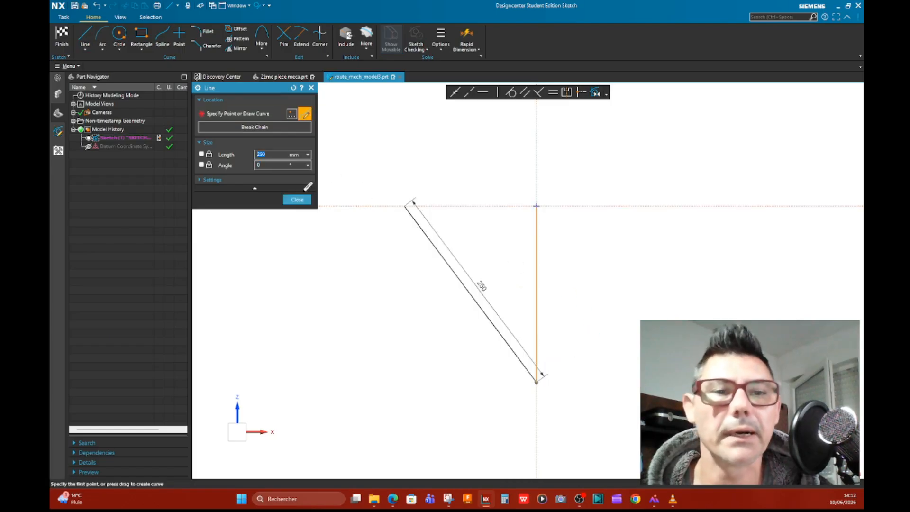
pyautogui.click(297, 200)
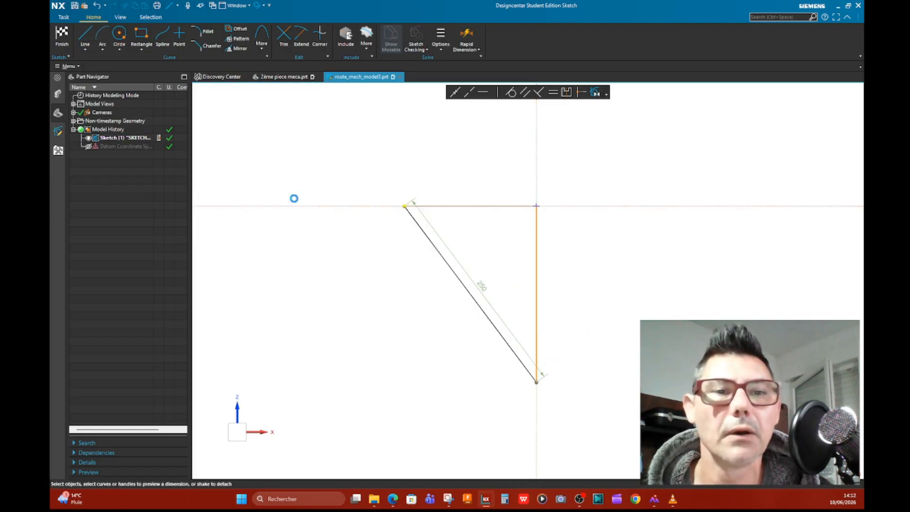
pyautogui.rightClick(536, 270)
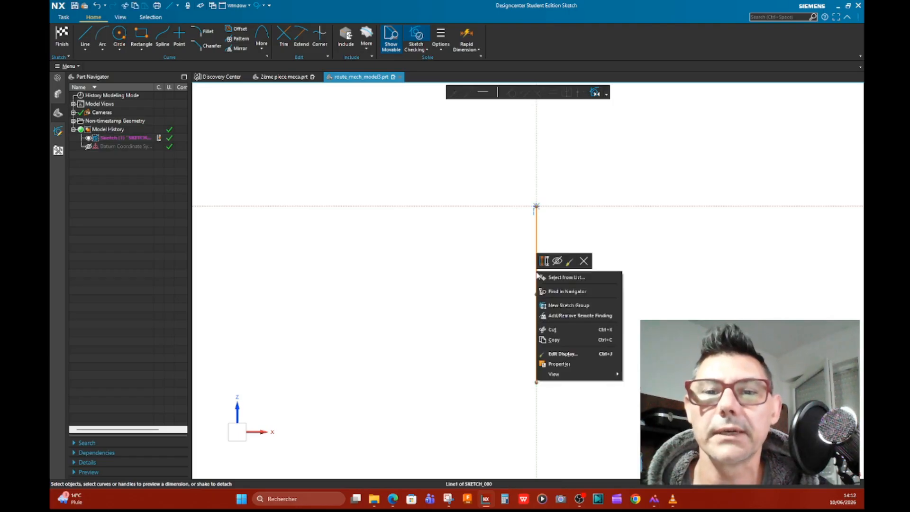
pyautogui.click(542, 262)
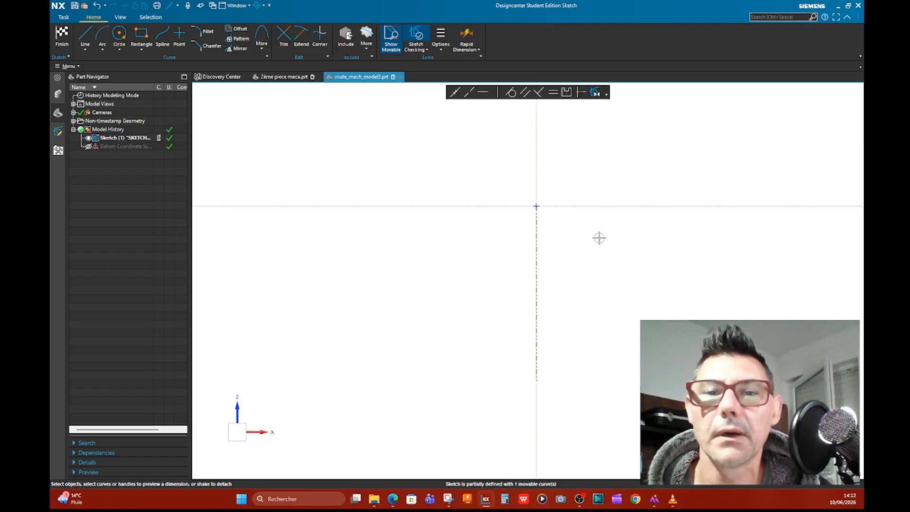
# - With Z pointing down, draw the profile's base line 65 mm from the origin along the horizontal axis toward negative X
pyautogui.moveTo(573, 259)
pyautogui.keyDown('shift'); pyautogui.mouseDown(button='middle')
pyautogui.moveTo(628, 299)
pyautogui.moveTo(618, 286)
pyautogui.mouseUp(button='middle'); pyautogui.keyUp('shift')
pyautogui.moveTo(617, 229); pyautogui.dragTo(613, 329, button='middle')
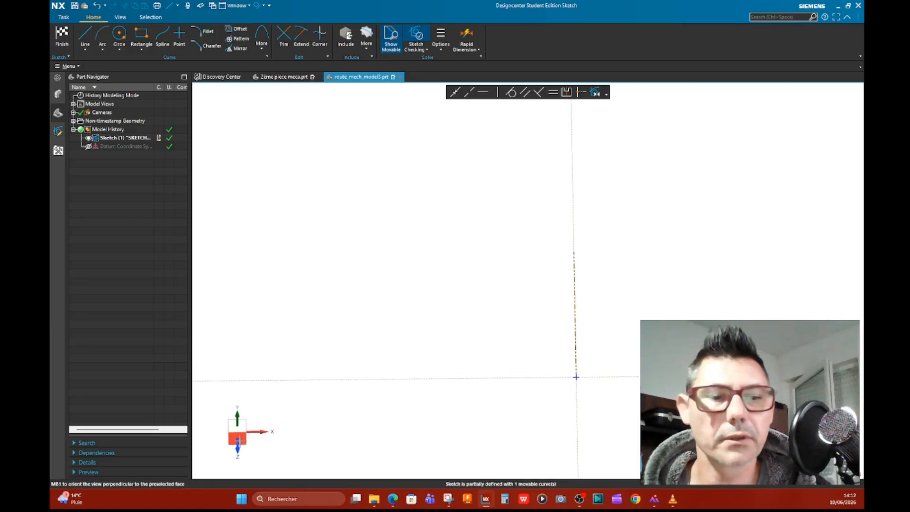
pyautogui.click(231, 436)
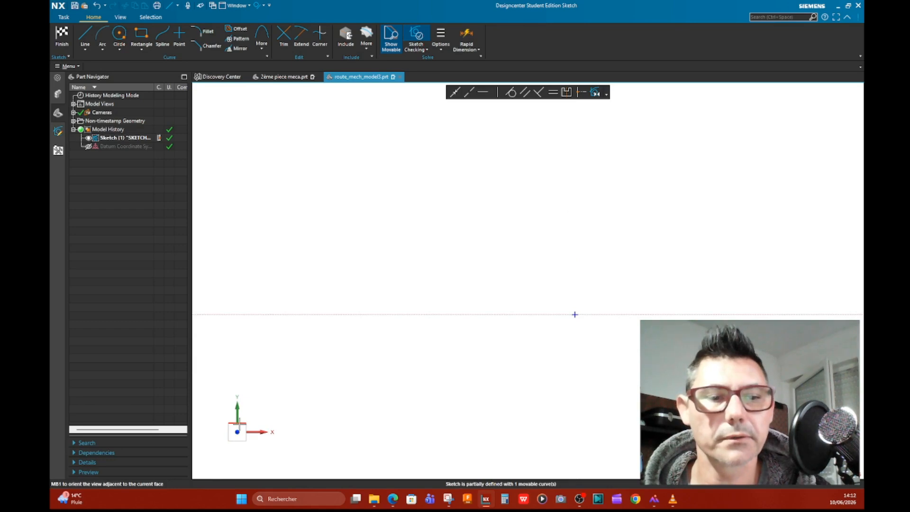
pyautogui.click(240, 423)
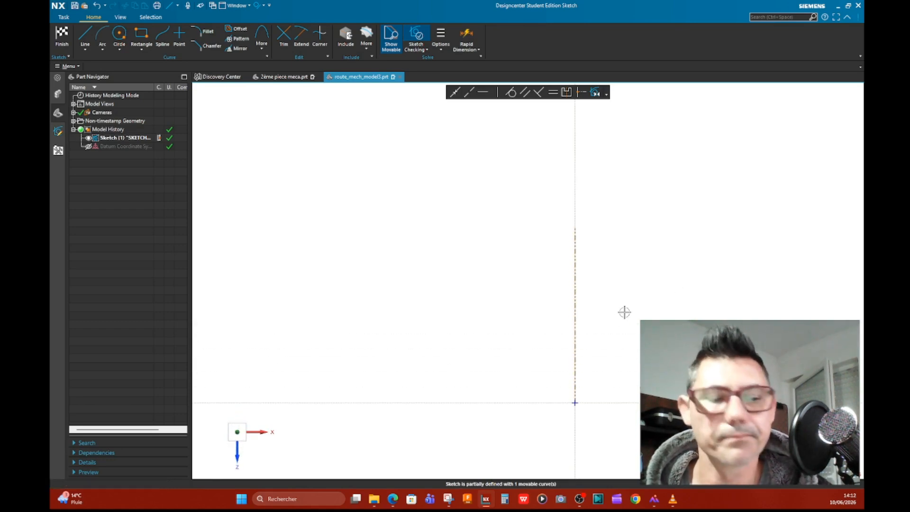
pyautogui.moveTo(632, 319)
pyautogui.keyDown('shift'); pyautogui.mouseDown(button='middle')
pyautogui.moveTo(640, 240)
pyautogui.moveTo(663, 255)
pyautogui.mouseUp(button='middle'); pyautogui.keyUp('shift')
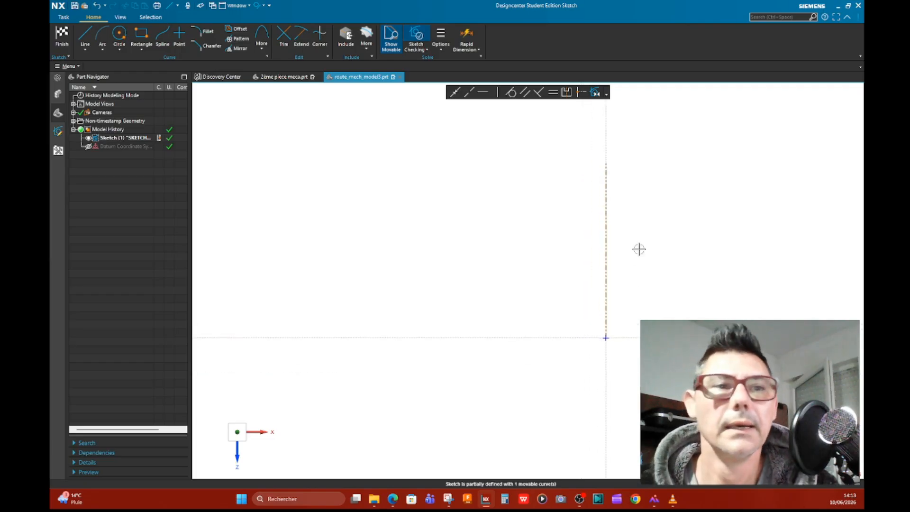
pyautogui.click(84, 36)
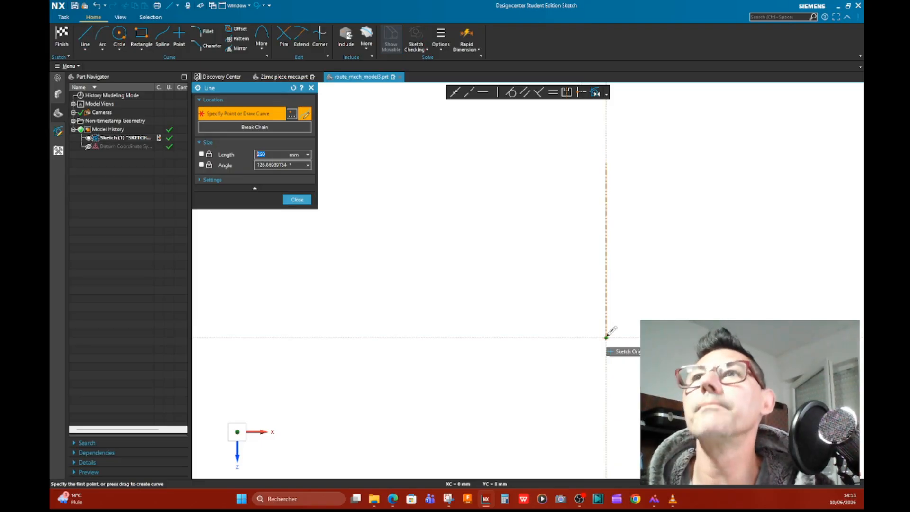
pyautogui.click(607, 336)
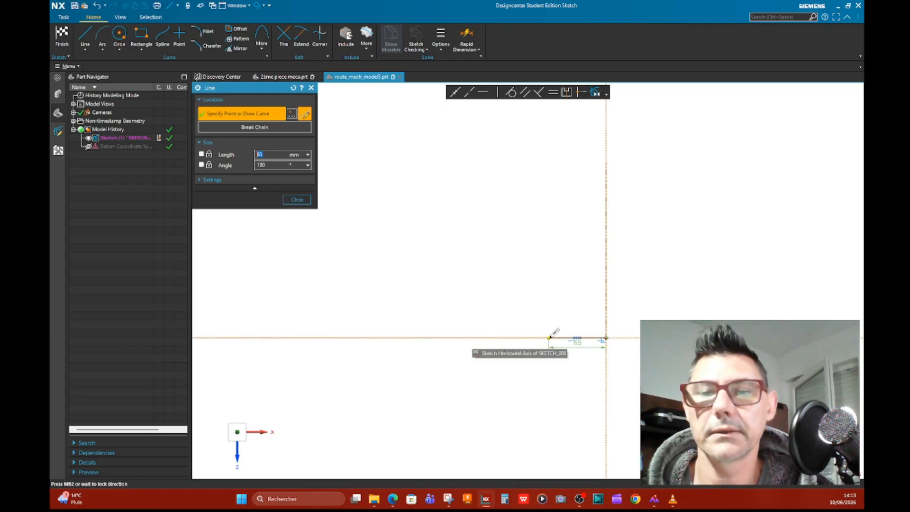
pyautogui.click(550, 338)
# - Continue with a vertical outer edge about 15 mm high and a horizontal edge back toward the reference line, stopping short of it
pyautogui.scroll(5, 551, 334)
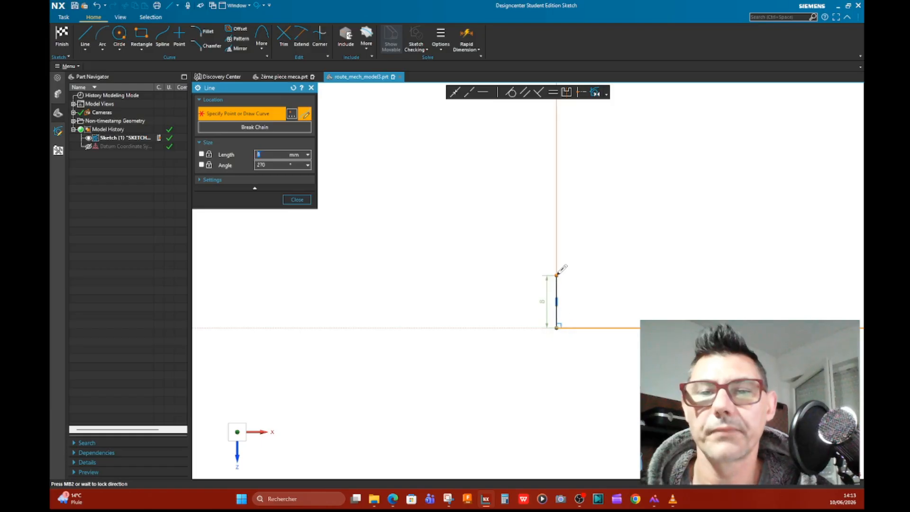
pyautogui.click(557, 275)
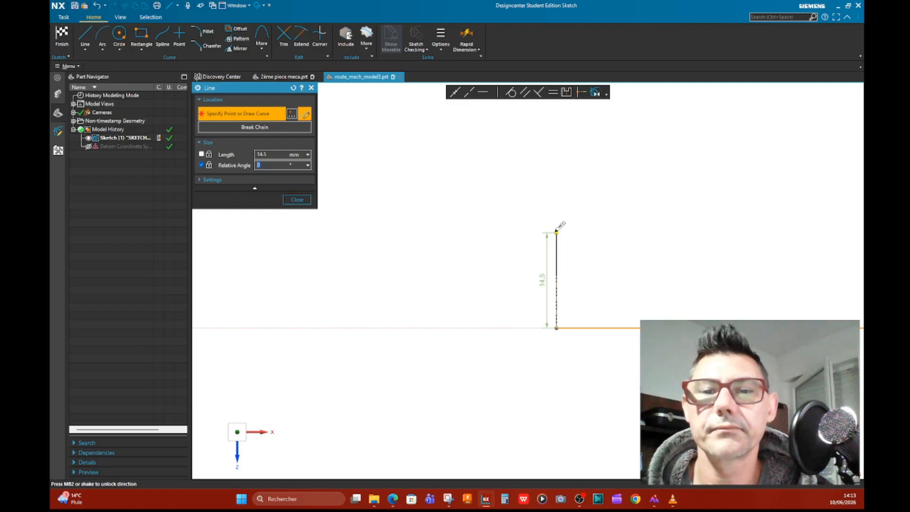
pyautogui.click(557, 229)
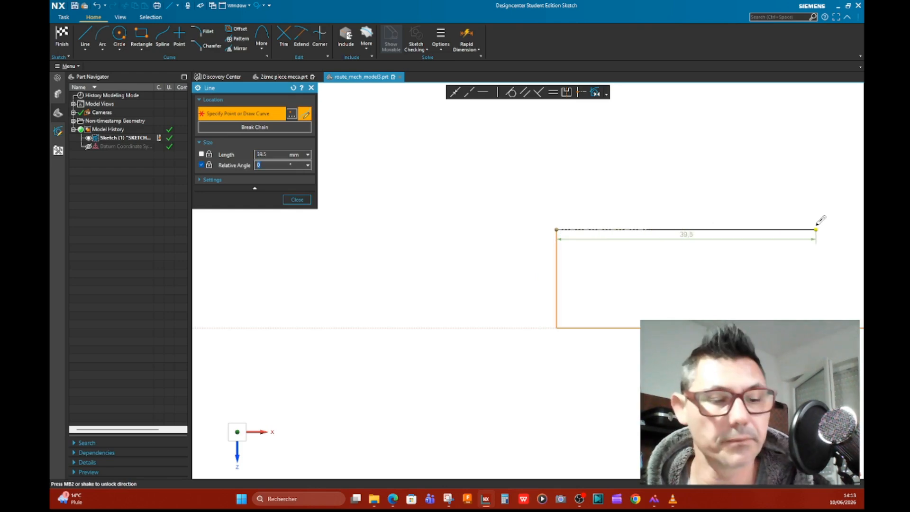
pyautogui.moveTo(822, 220)
pyautogui.keyDown('shift'); pyautogui.mouseDown(button='middle')
pyautogui.moveTo(701, 235)
pyautogui.moveTo(654, 230)
pyautogui.mouseUp(button='middle'); pyautogui.keyUp('shift')
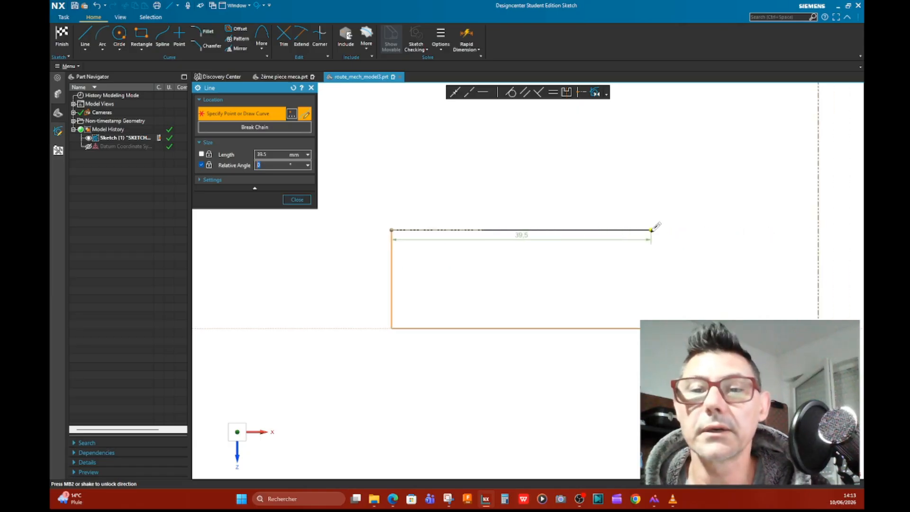
pyautogui.click(720, 230)
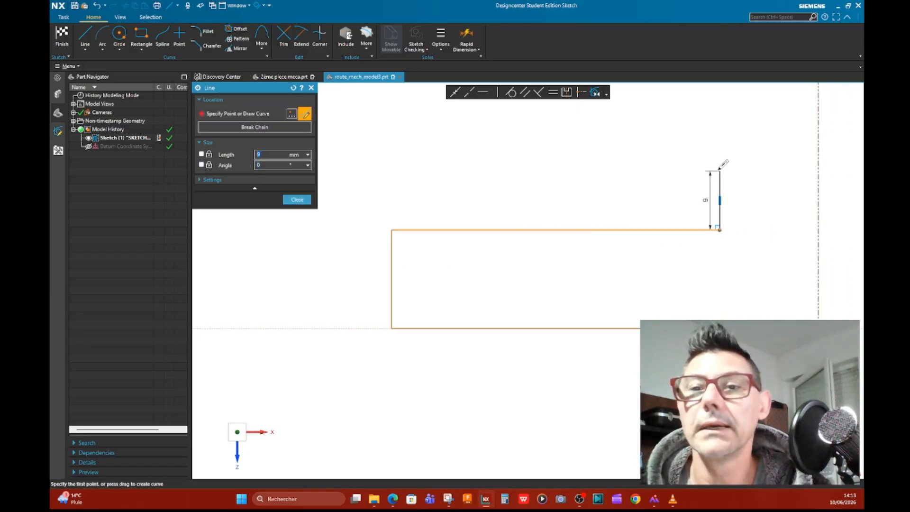
# - Draw the profile's vertical edge 70 mm long up from the inner end of the flange, parallel to the reference line
pyautogui.keyDown('shift'); pyautogui.moveTo(722, 168); pyautogui.dragTo(719, 311, button='middle'); pyautogui.keyUp('shift')
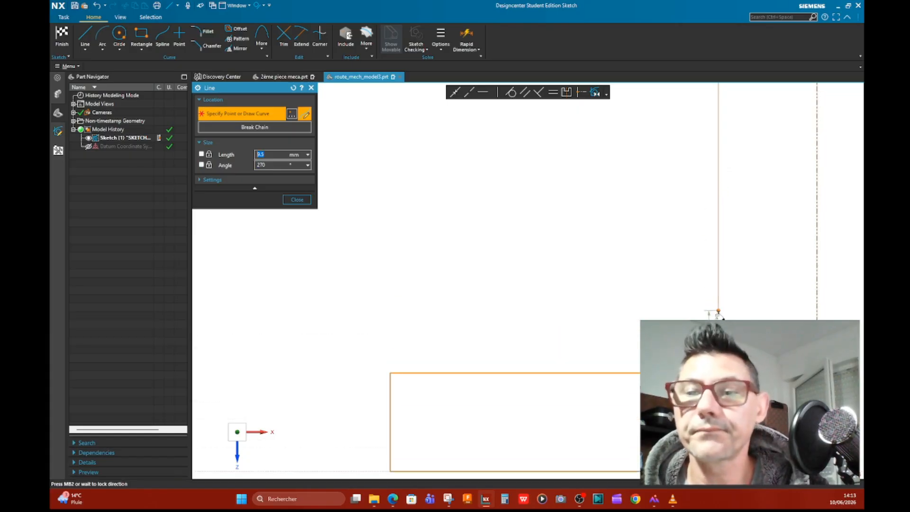
pyautogui.scroll(3, 716, 310)
pyautogui.scroll(-2, 726, 308)
pyautogui.scroll(-4, 731, 299)
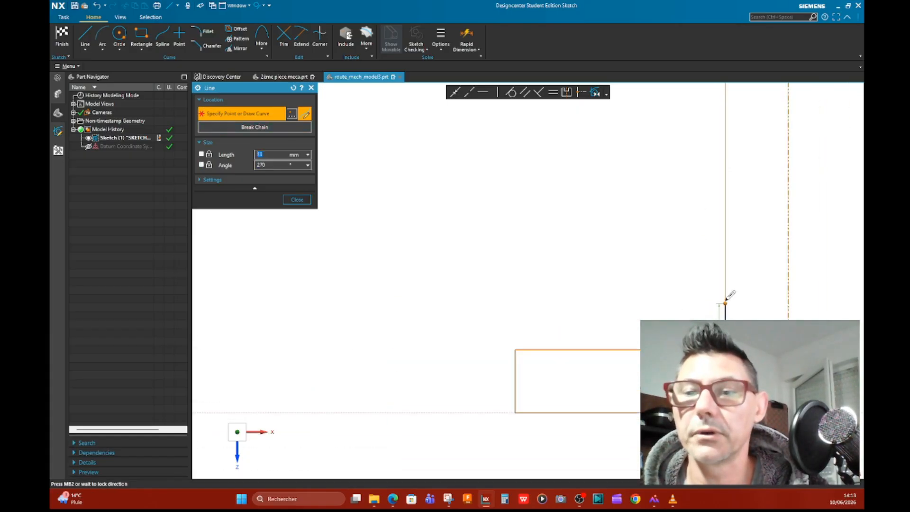
pyautogui.keyDown('shift'); pyautogui.moveTo(726, 294); pyautogui.dragTo(660, 334, button='middle'); pyautogui.keyUp('shift')
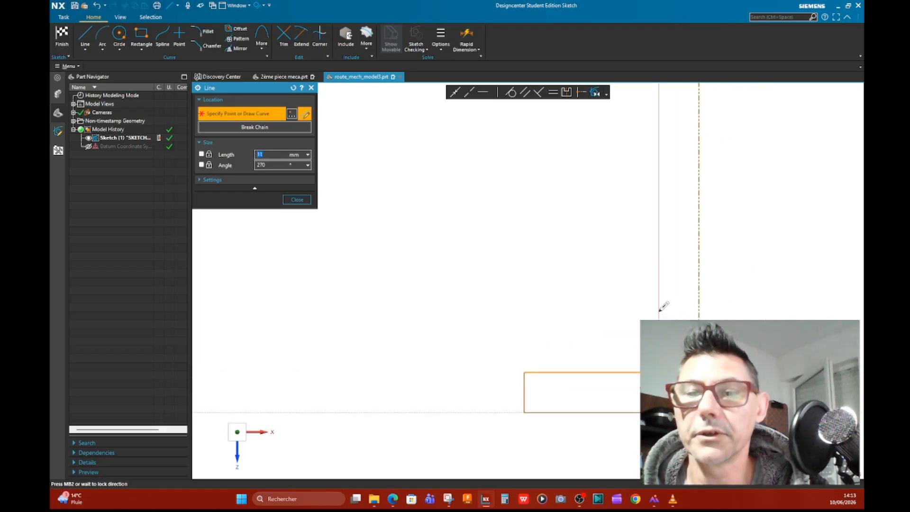
pyautogui.scroll(-2, 662, 195)
pyautogui.scroll(5, 662, 194)
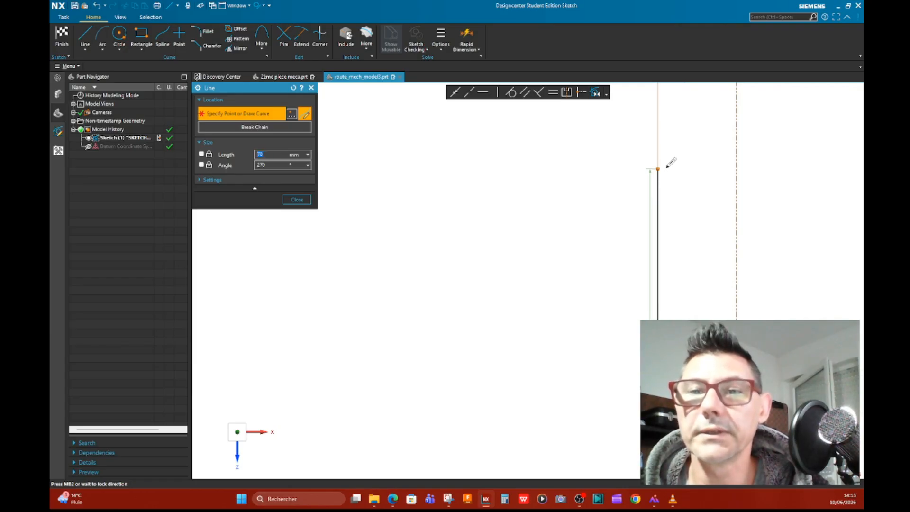
pyautogui.click(668, 163)
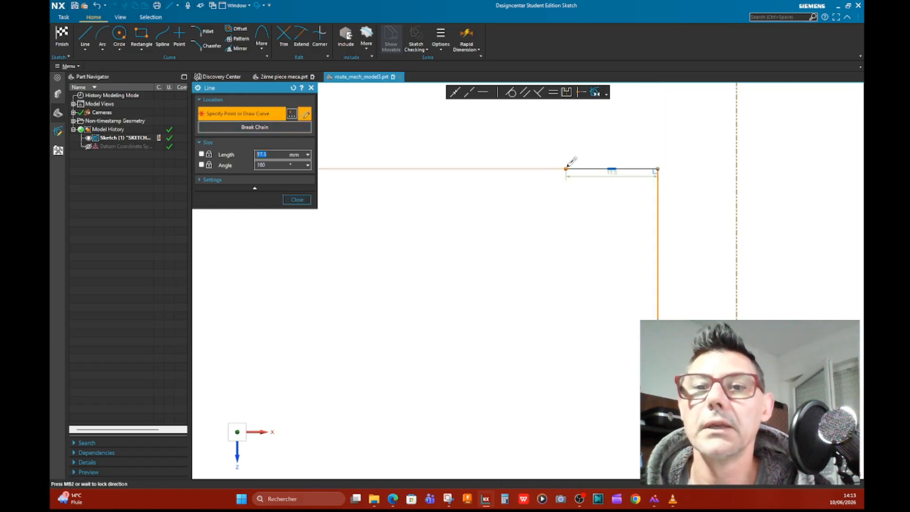
# - Complete the upper flange with edges about 10 mm outward and about 15 mm up, plus a 25 mm line ending on the reference line
pyautogui.click(571, 163)
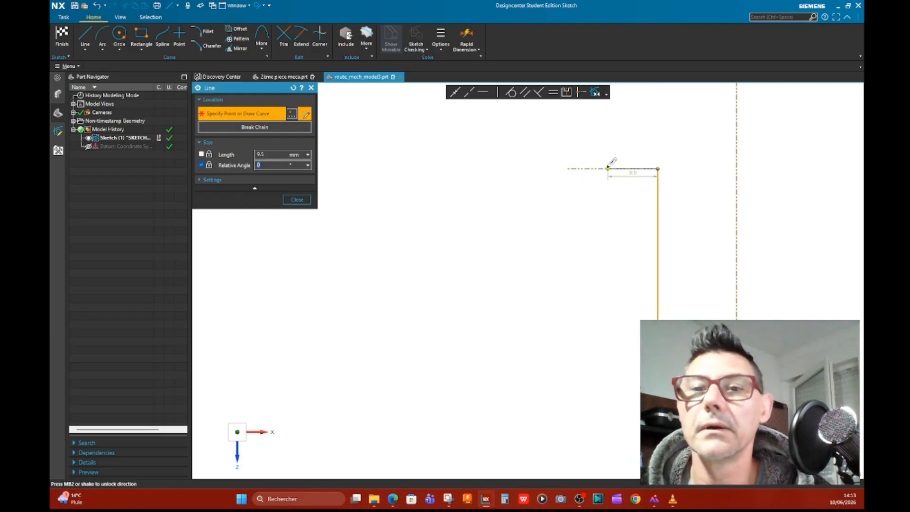
pyautogui.click(606, 168)
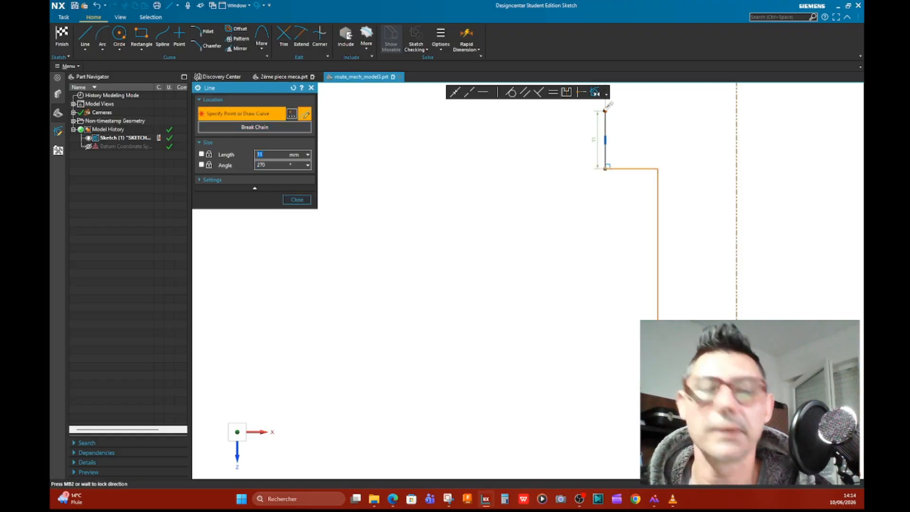
pyautogui.keyDown('shift'); pyautogui.moveTo(605, 111); pyautogui.dragTo(605, 198, button='middle'); pyautogui.keyUp('shift')
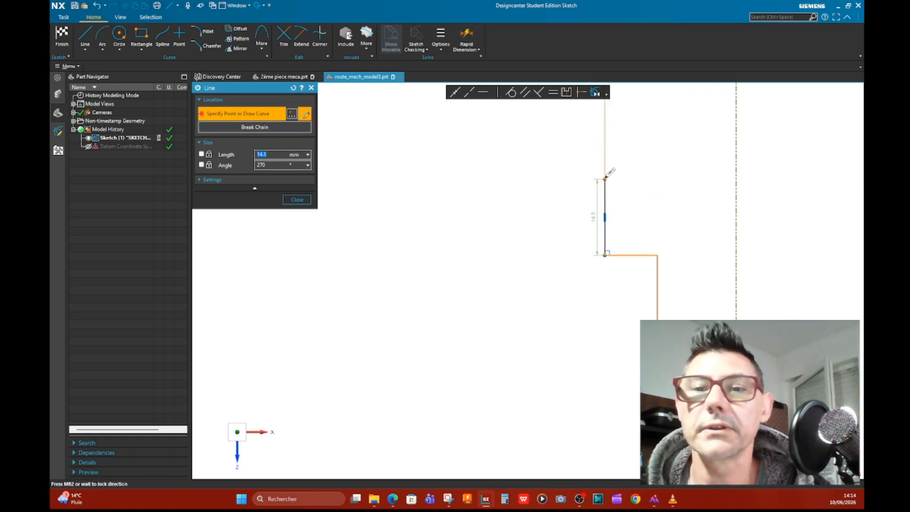
pyautogui.click(606, 174)
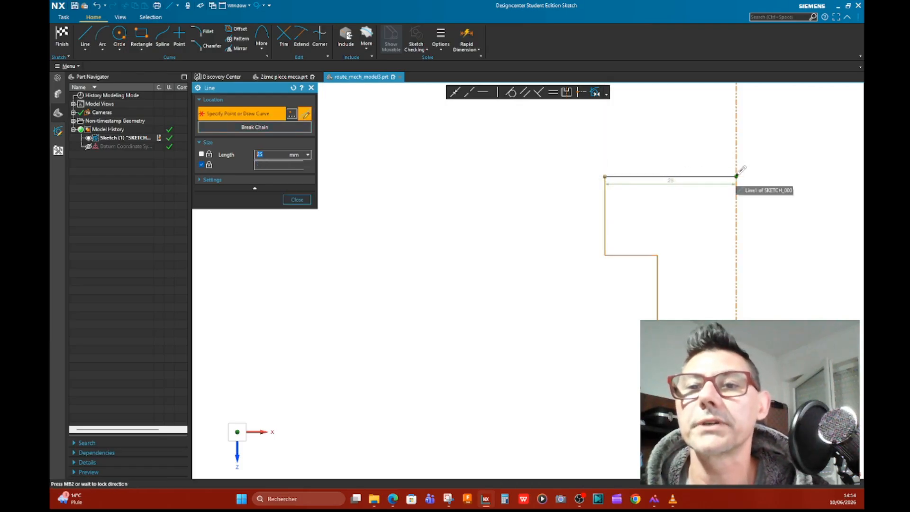
pyautogui.click(737, 178)
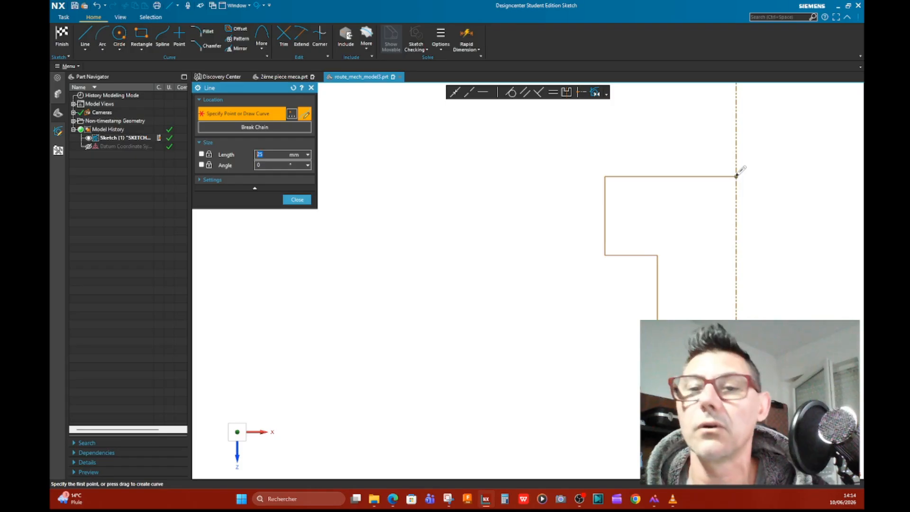
pyautogui.click(296, 200)
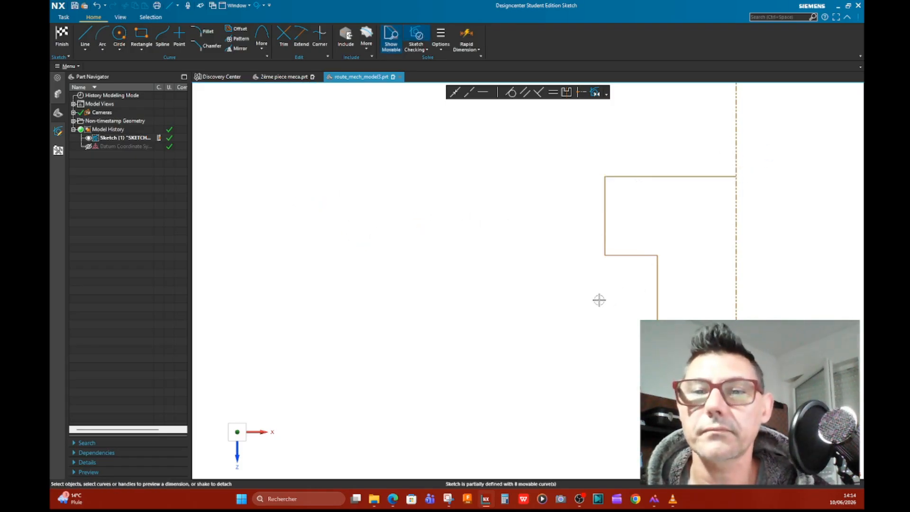
# - Extend the profile's base about 25 mm outward from the lower flange's outer corner, and add a 20 mm vertical edge upward
pyautogui.scroll(-3, 596, 297)
pyautogui.moveTo(668, 305)
pyautogui.mouseDown(button='middle')
pyautogui.moveTo(636, 271)
pyautogui.moveTo(654, 299)
pyautogui.mouseUp(button='middle')
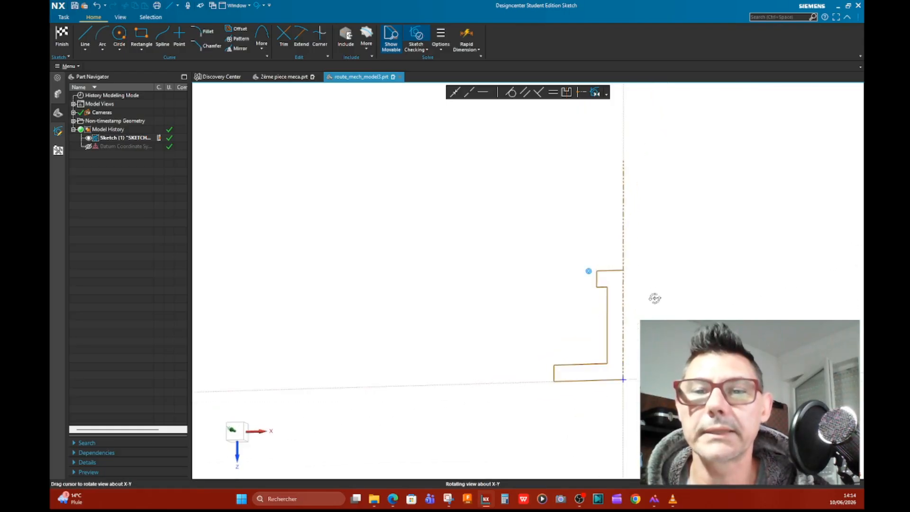
pyautogui.click(240, 428)
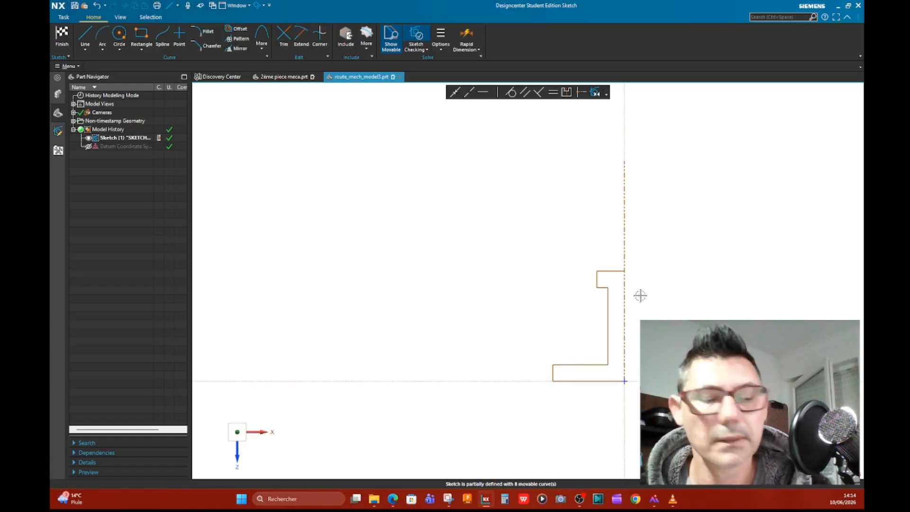
pyautogui.keyDown('shift'); pyautogui.moveTo(650, 295); pyautogui.dragTo(644, 244, button='middle'); pyautogui.keyUp('shift')
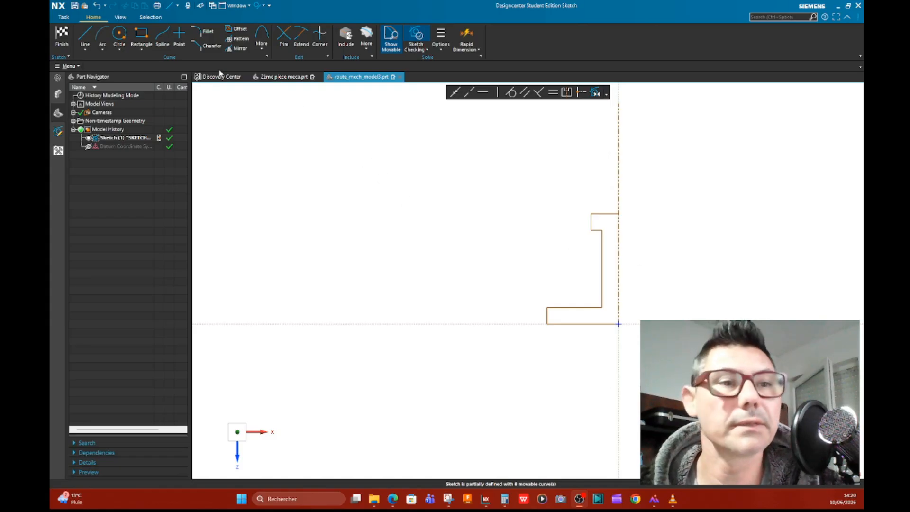
pyautogui.click(86, 34)
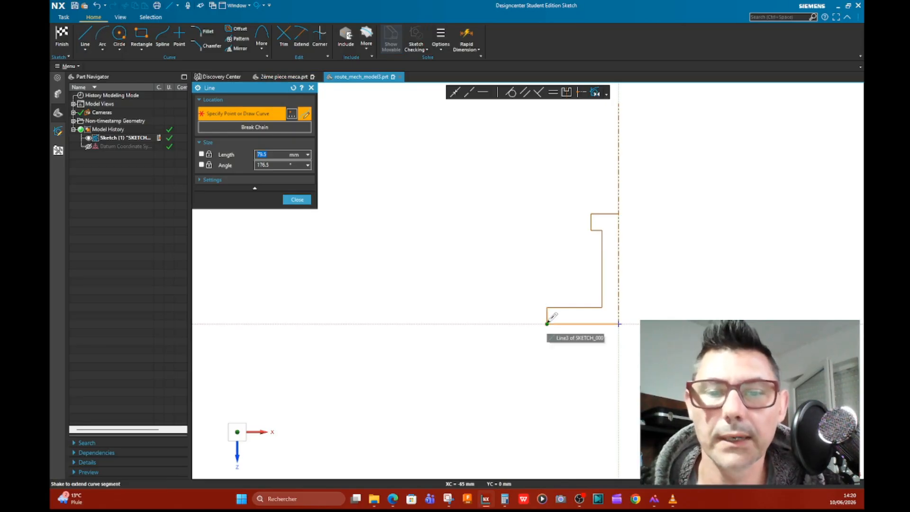
pyautogui.click(549, 323)
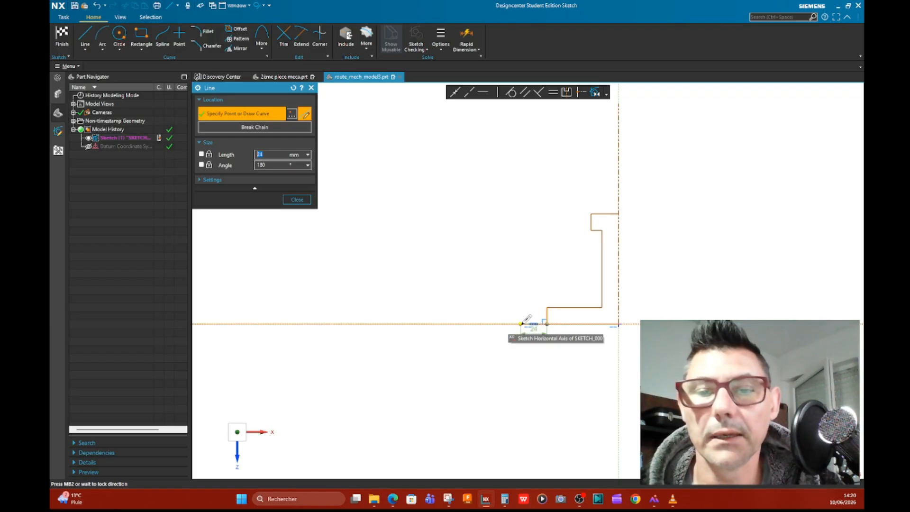
pyautogui.click(520, 323)
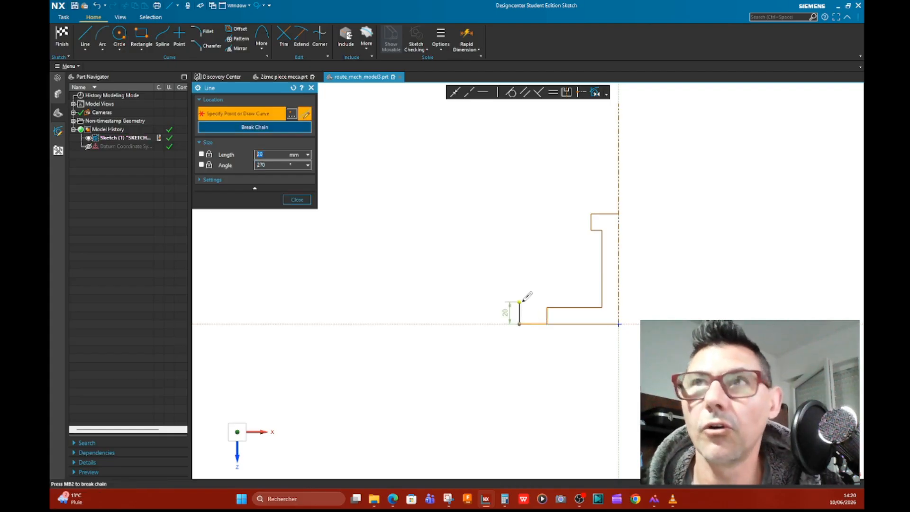
pyautogui.click(520, 301)
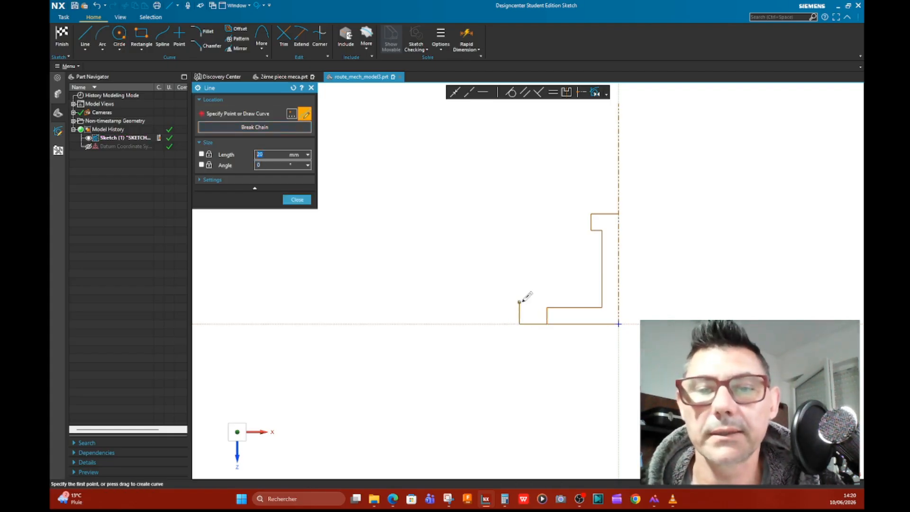
# - Draw a 30 mm horizontal edge from the top of the new outer edge toward the reference axis
pyautogui.scroll(-2, 523, 301)
pyautogui.scroll(-2, 526, 297)
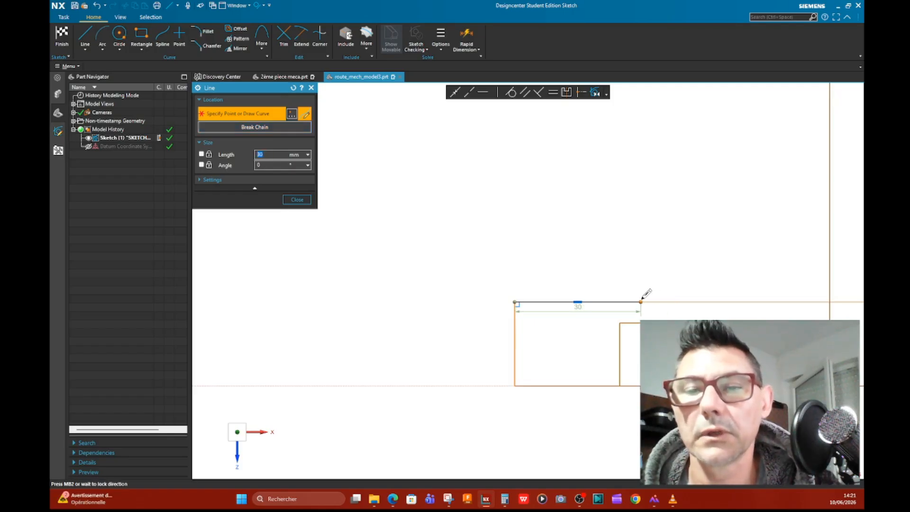
pyautogui.click(642, 301)
# - Draw a sloped edge up to the upper flange's top level, and close the profile with a horizontal line to the flange's outer corner
pyautogui.scroll(5, 670, 223)
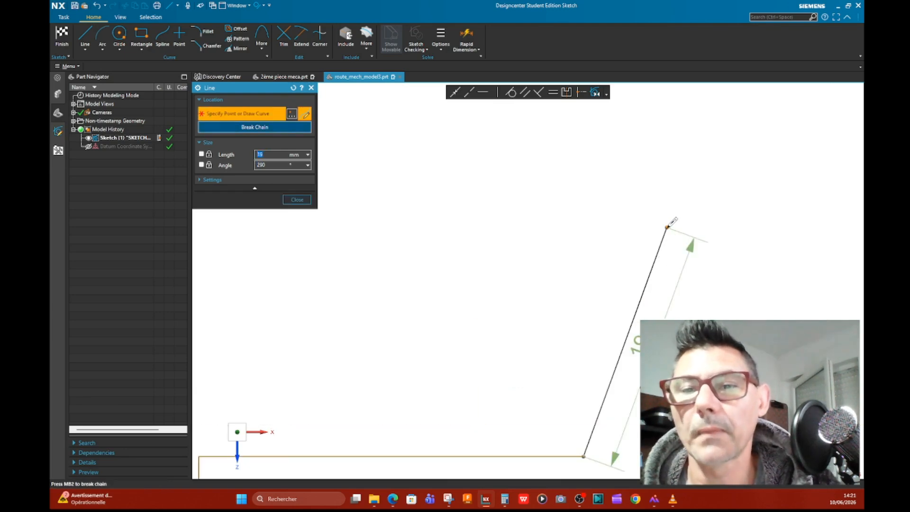
pyautogui.scroll(-5, 671, 235)
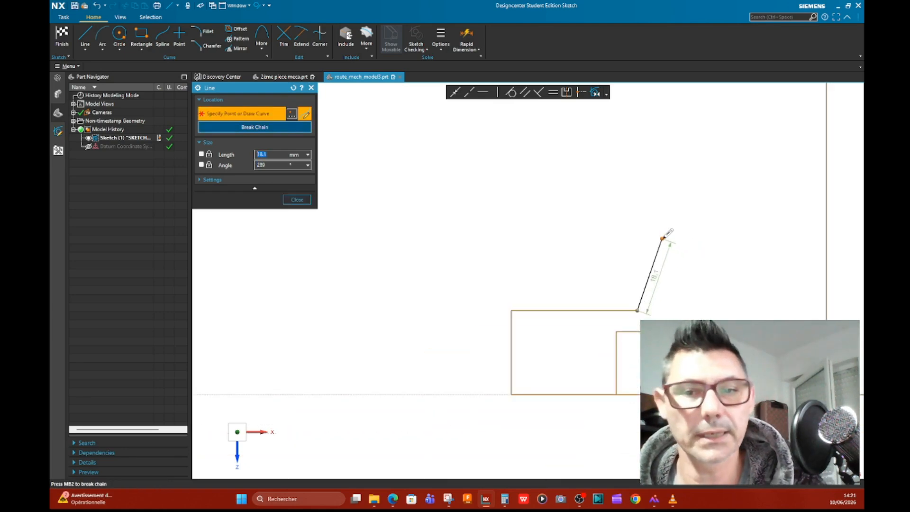
pyautogui.keyDown('shift'); pyautogui.moveTo(662, 242); pyautogui.dragTo(515, 263, button='middle'); pyautogui.keyUp('shift')
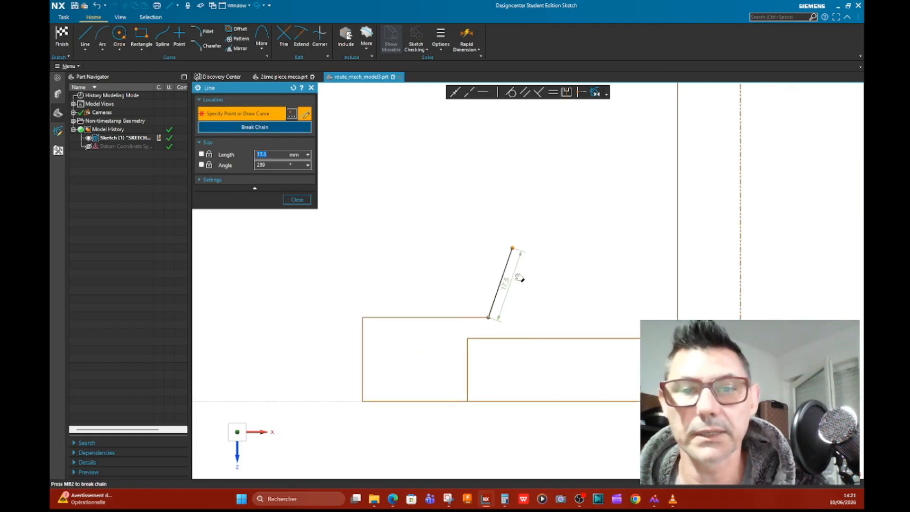
pyautogui.scroll(2, 514, 271)
pyautogui.scroll(-3, 515, 271)
pyautogui.scroll(-3, 520, 264)
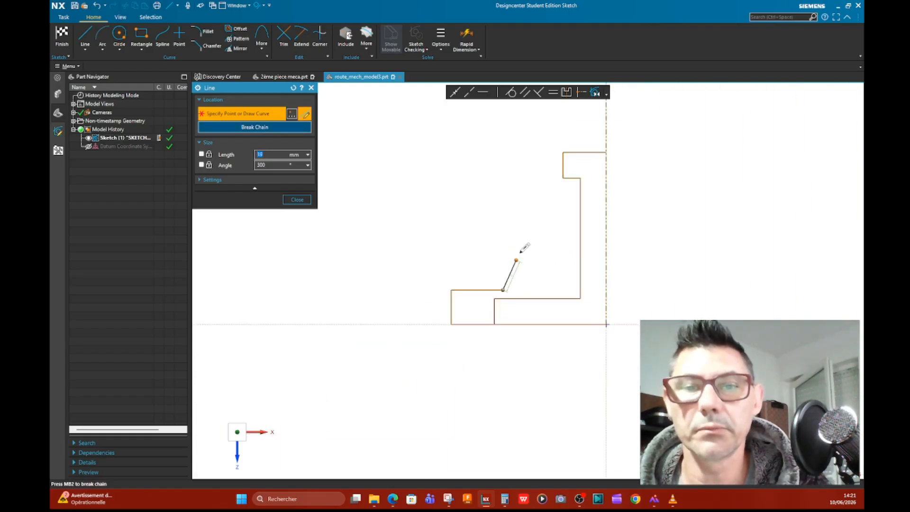
pyautogui.click(547, 153)
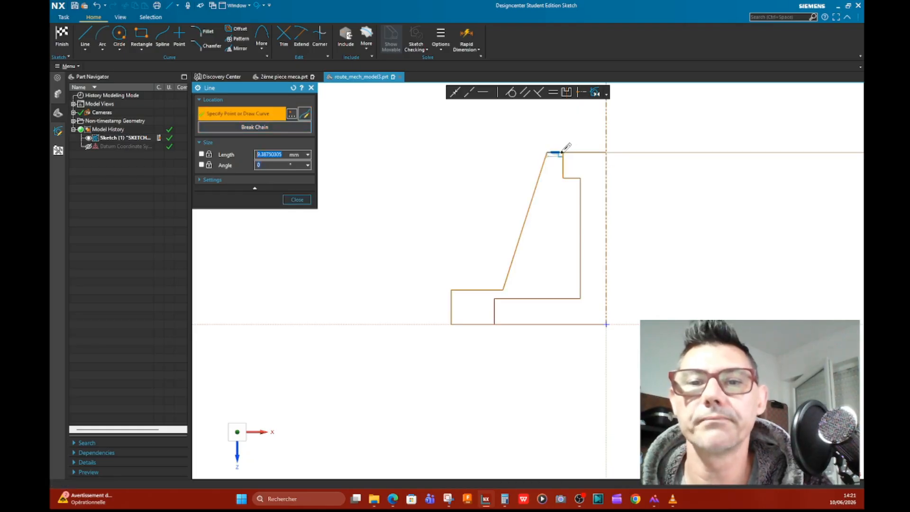
pyautogui.click(563, 152)
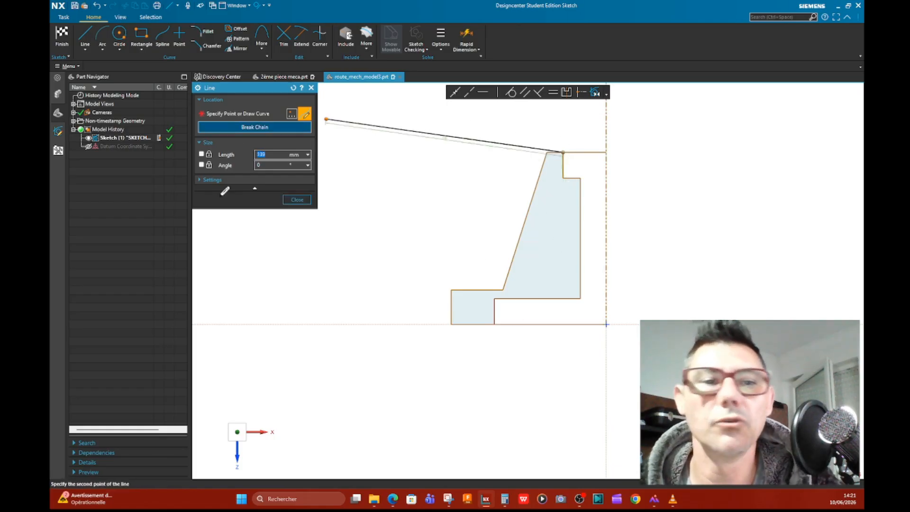
pyautogui.click(297, 200)
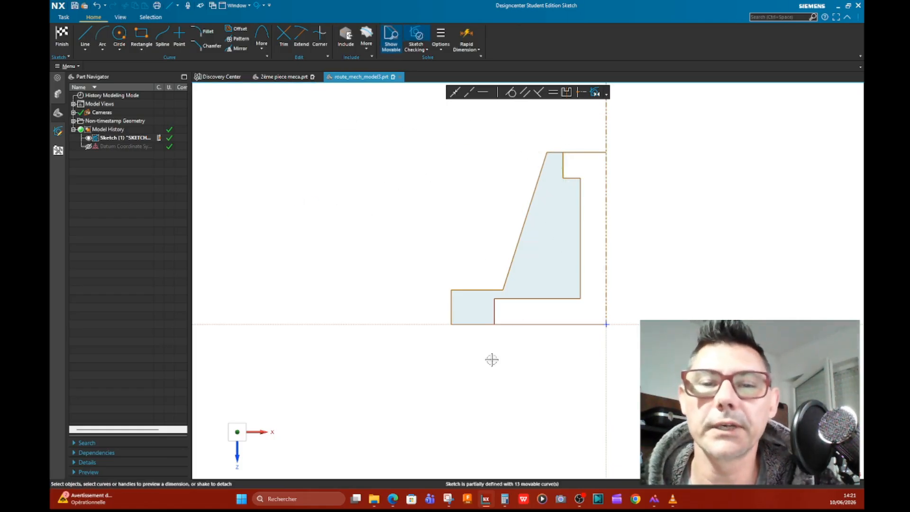
pyautogui.scroll(-1, 661, 275)
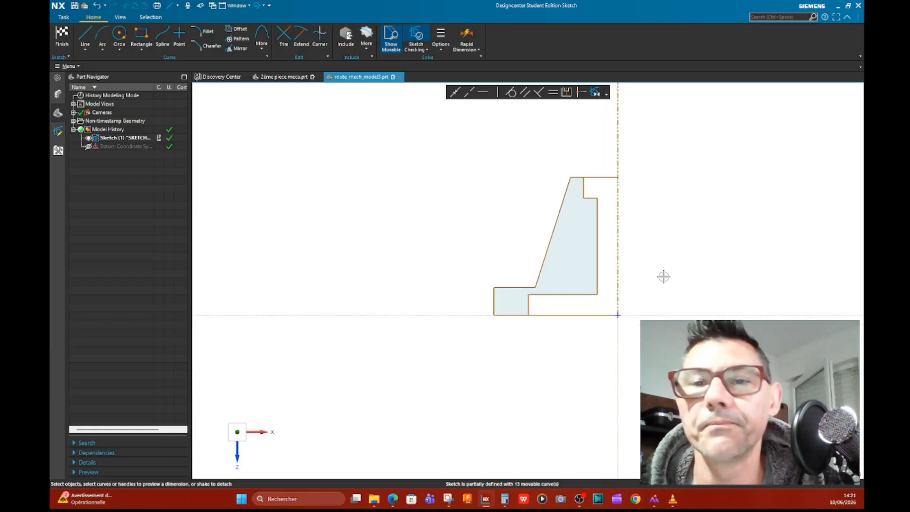
pyautogui.scroll(2, 658, 270)
pyautogui.moveTo(644, 238)
pyautogui.mouseDown(button='middle')
pyautogui.moveTo(691, 287)
pyautogui.moveTo(636, 246)
pyautogui.mouseUp(button='middle')
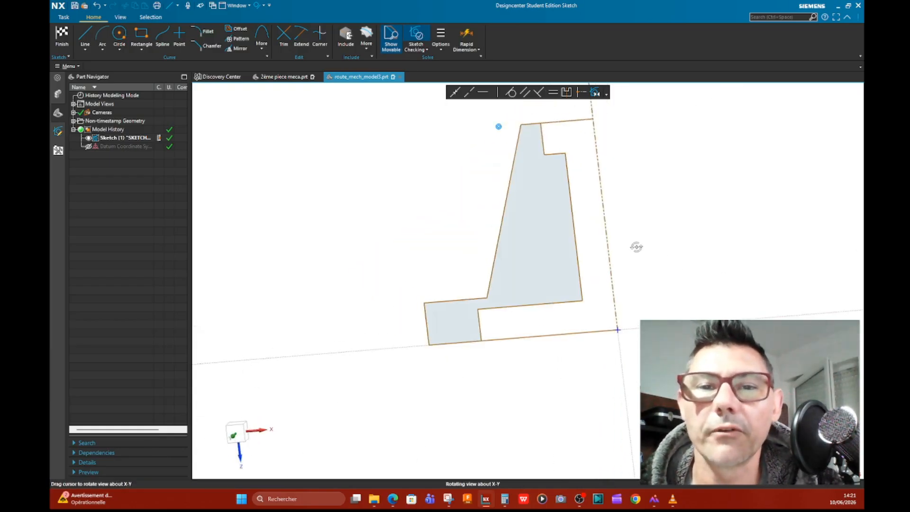
pyautogui.click(237, 432)
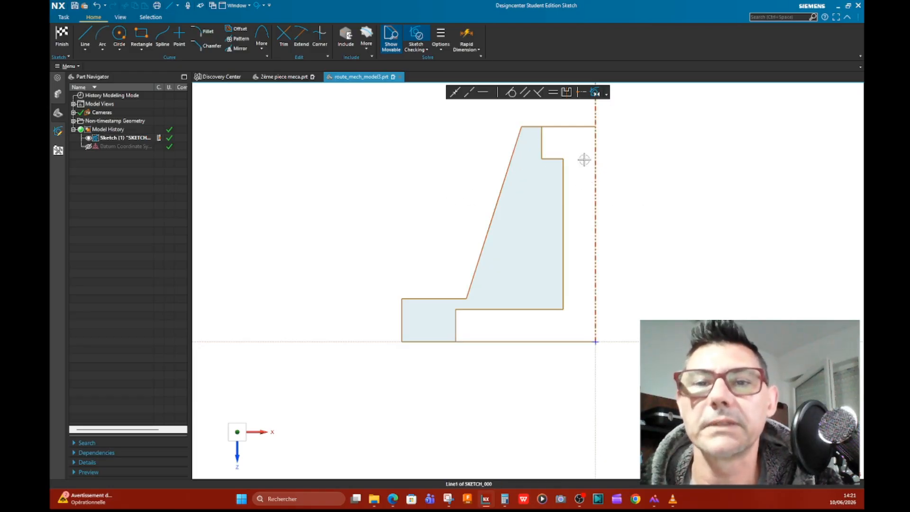
pyautogui.click(466, 37)
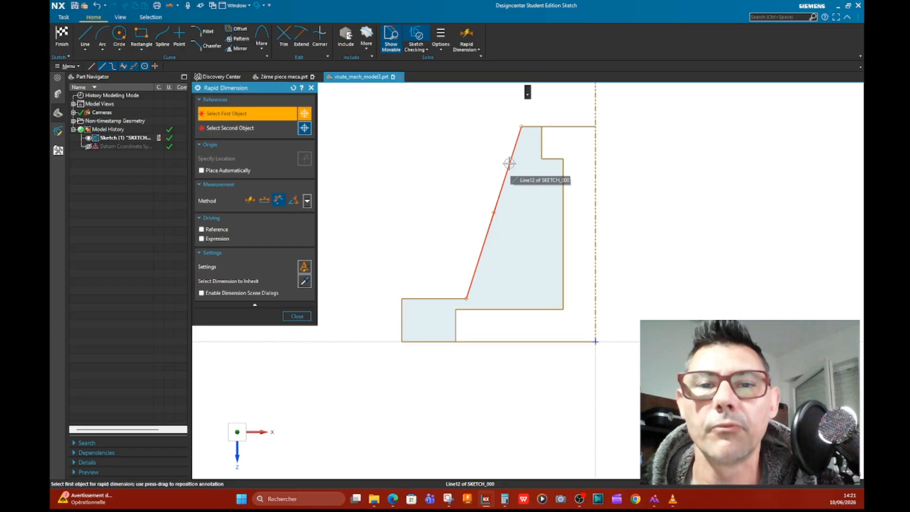
pyautogui.click(509, 163)
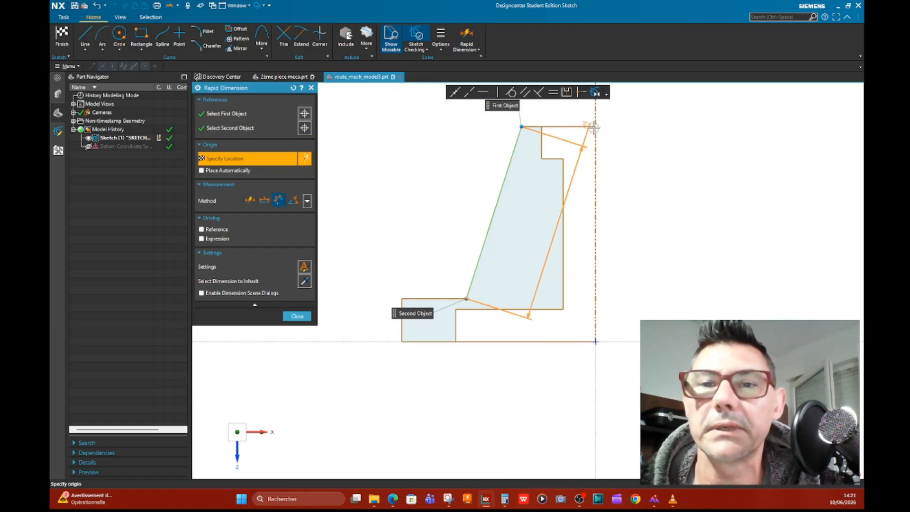
pyautogui.click(297, 316)
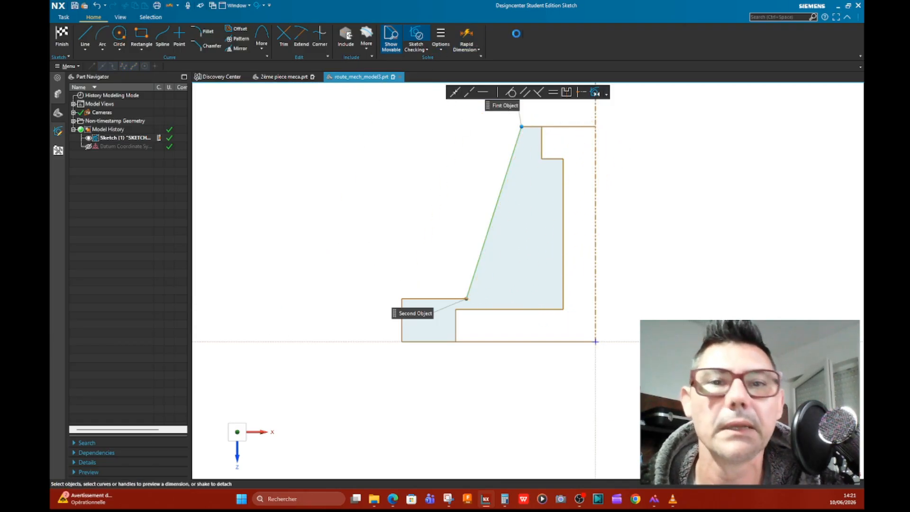
# - Add an angular dimension between the sloped outer edge and the vertical reference axis, placed inside the profile
pyautogui.click(479, 51)
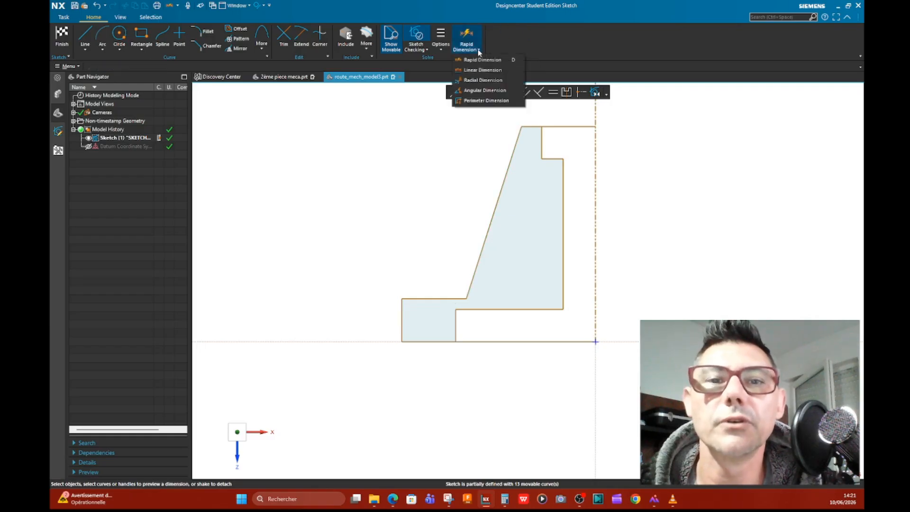
pyautogui.click(473, 90)
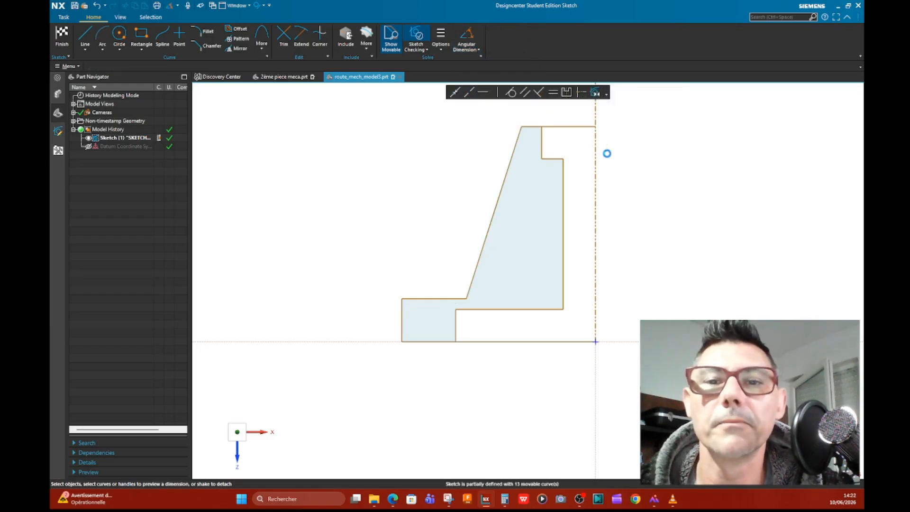
pyautogui.click(515, 147)
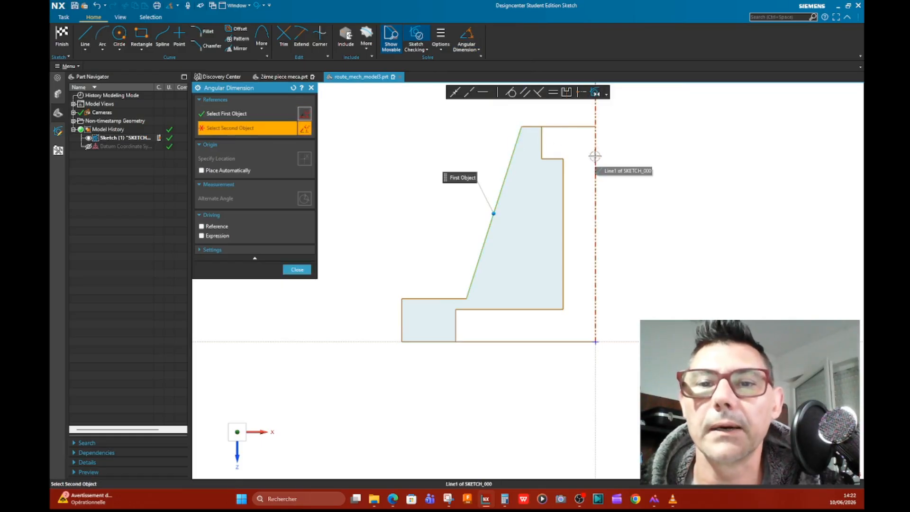
pyautogui.click(595, 156)
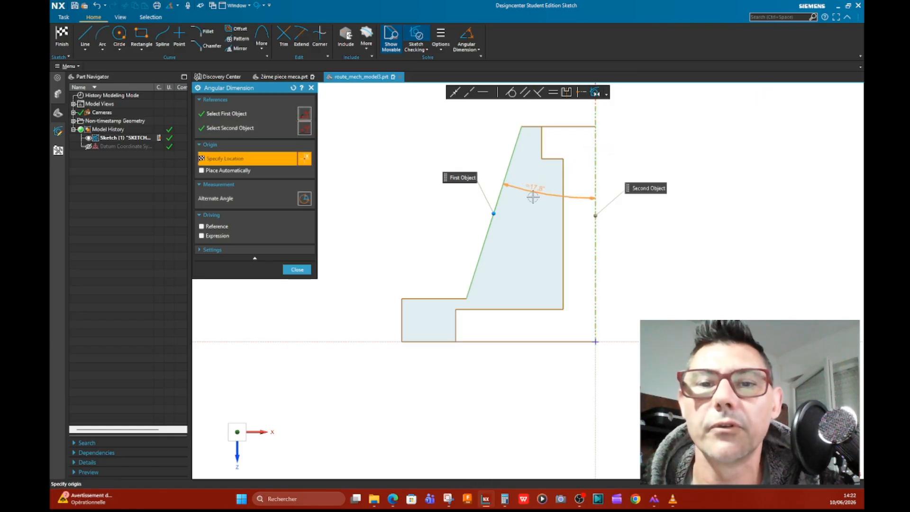
pyautogui.click(533, 193)
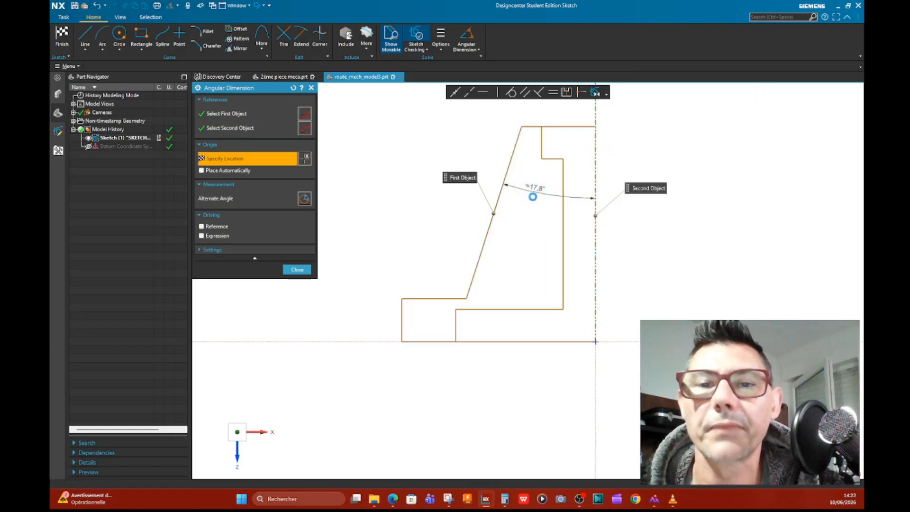
pyautogui.click(297, 270)
# - Set the angle between the sloped edge and the reference axis to 20.6°
pyautogui.doubleClick(538, 188)
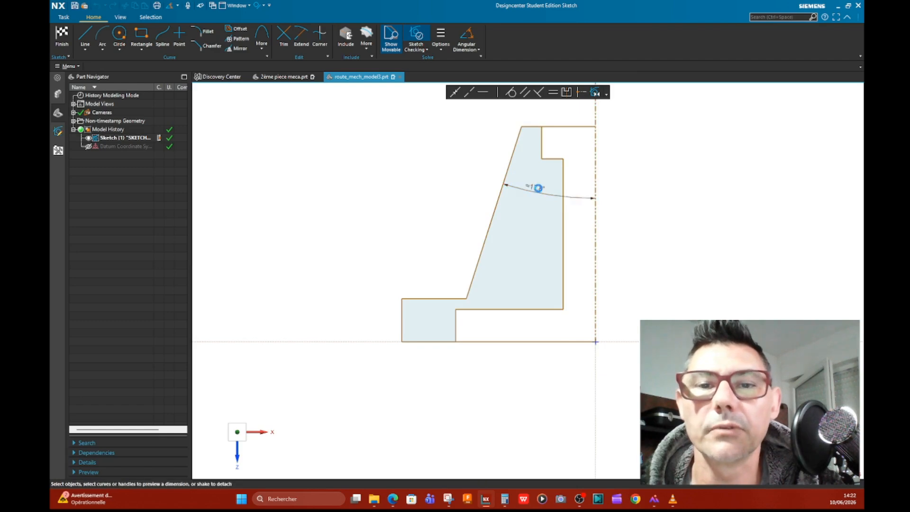
pyautogui.write('20')
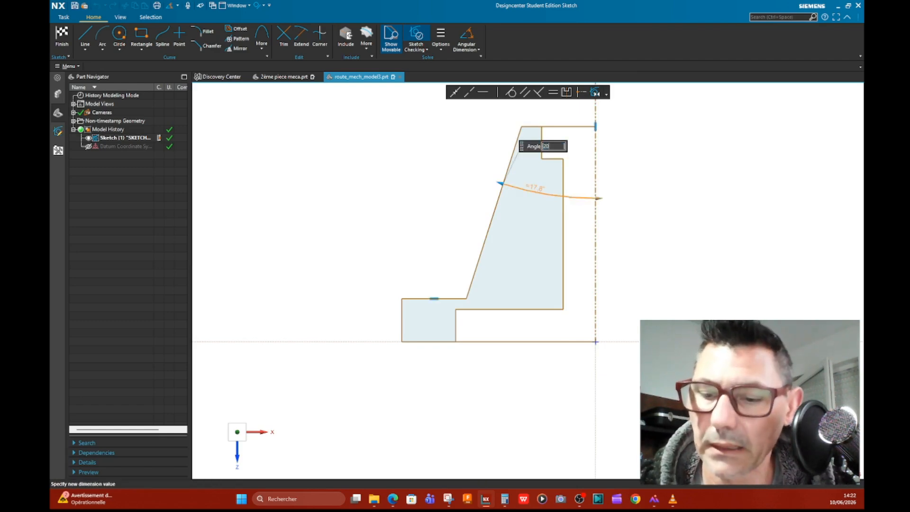
pyautogui.write('.6')
pyautogui.press('Return')
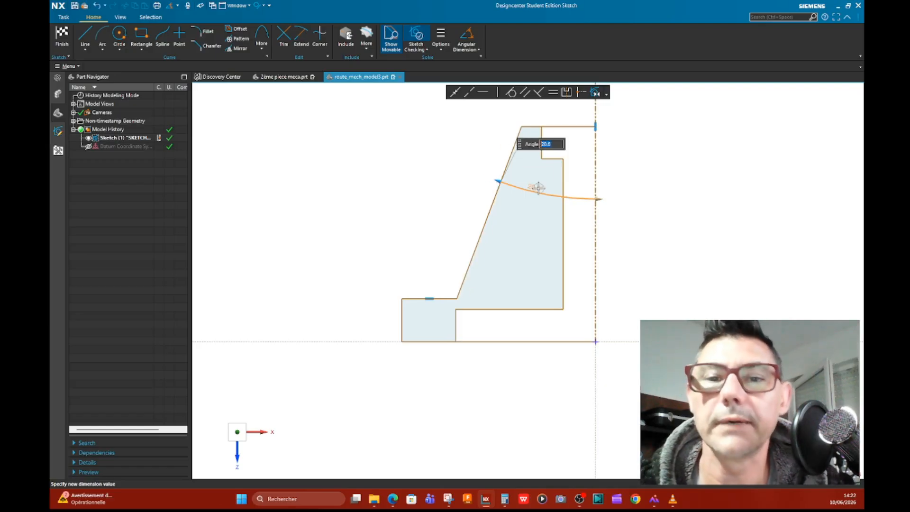
pyautogui.click(712, 153)
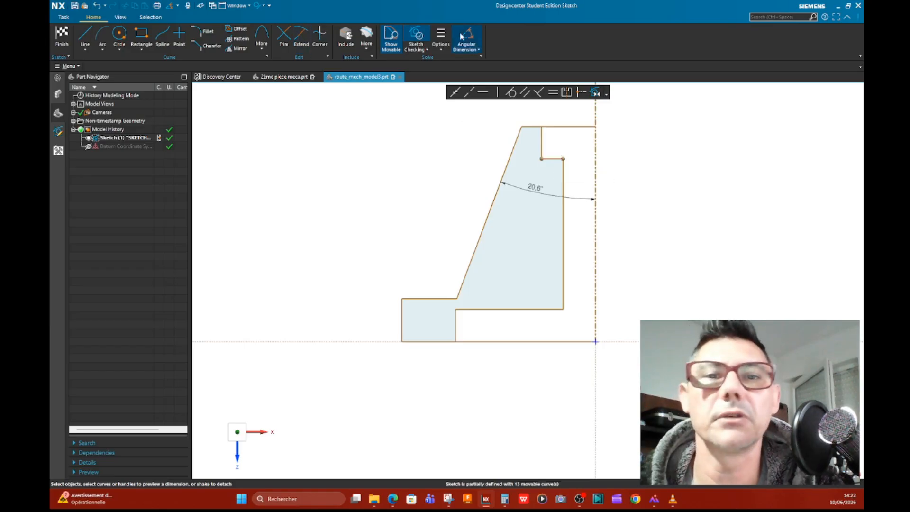
# - Add a linear dimension to the short horizontal step edge beneath the upper flange
pyautogui.click(479, 50)
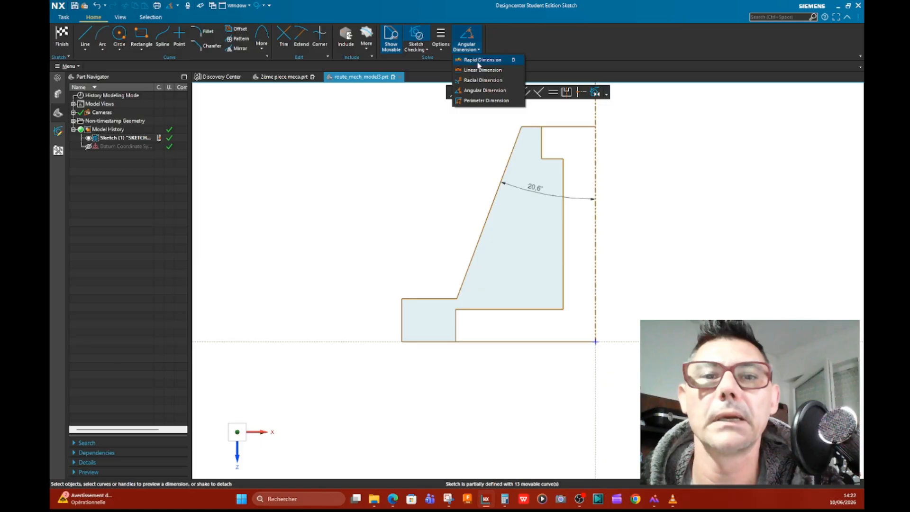
pyautogui.click(479, 70)
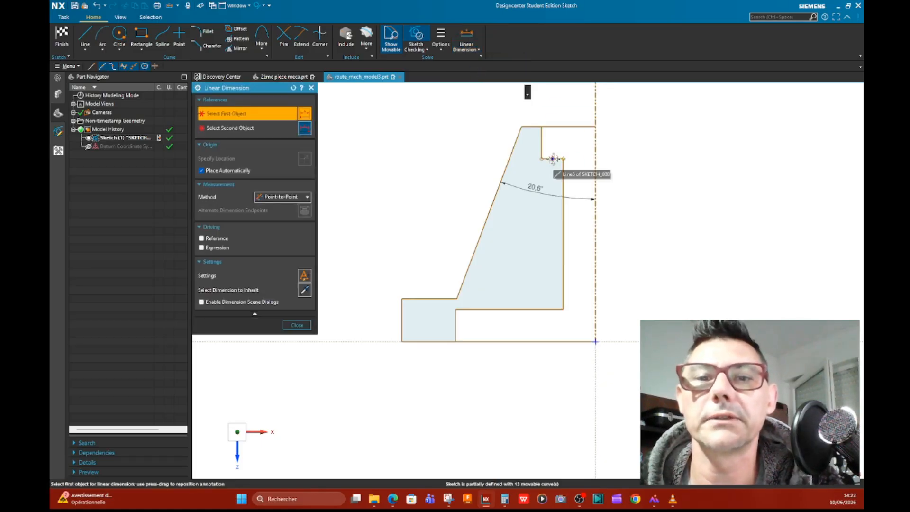
pyautogui.click(555, 158)
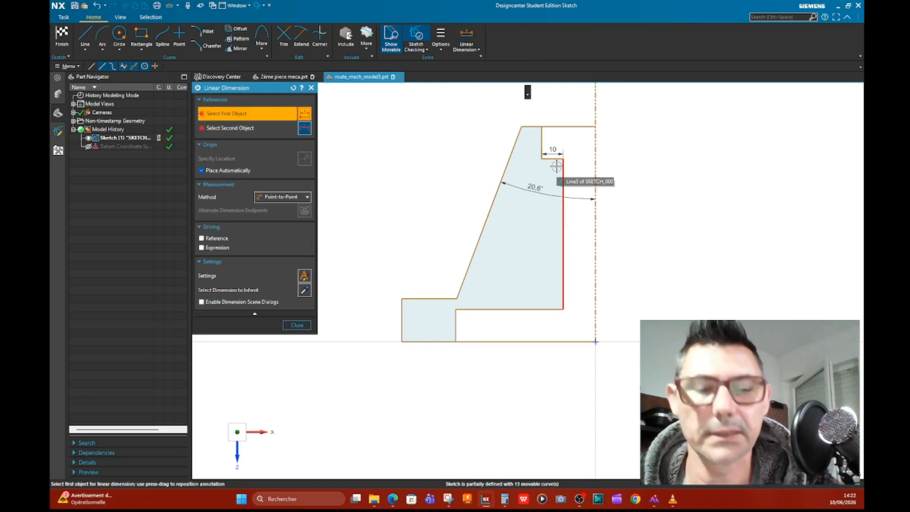
pyautogui.press('Escape')
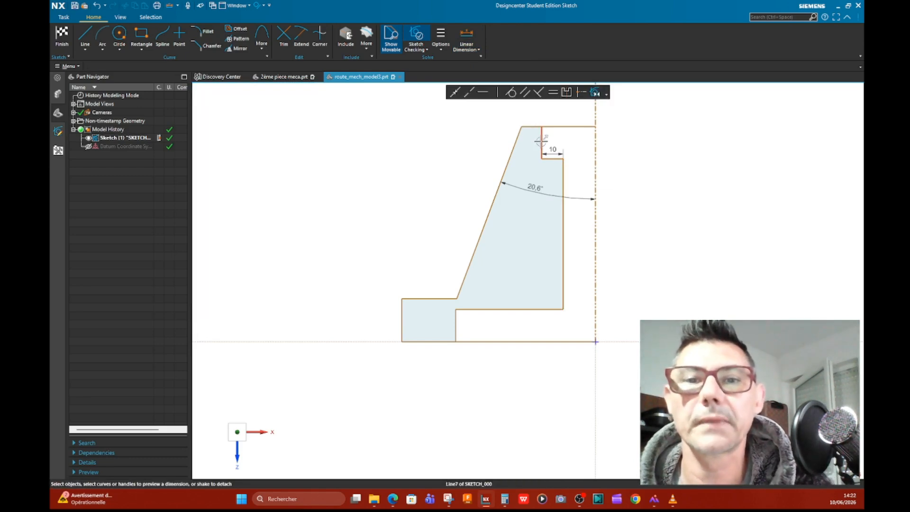
# - Add a linear dimension to the long inner vertical edge, placed on the far side of the reference axis
pyautogui.click(541, 141)
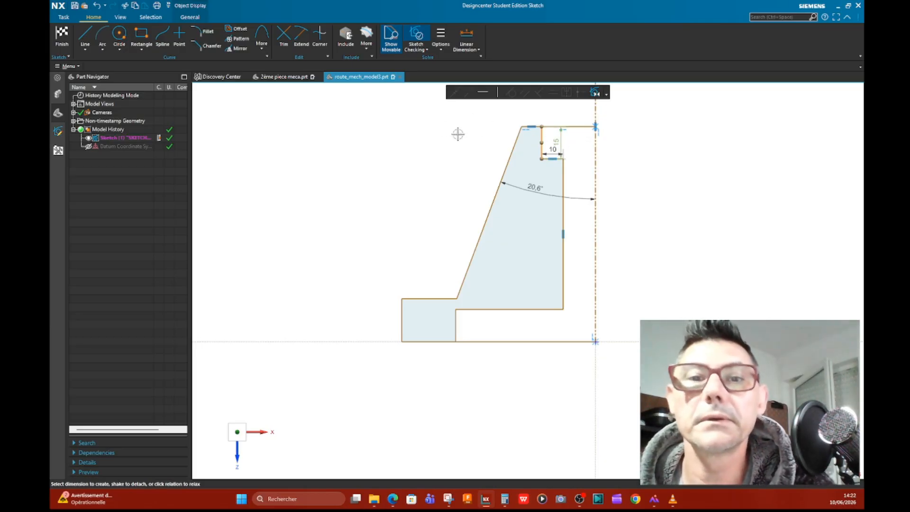
pyautogui.press('Escape')
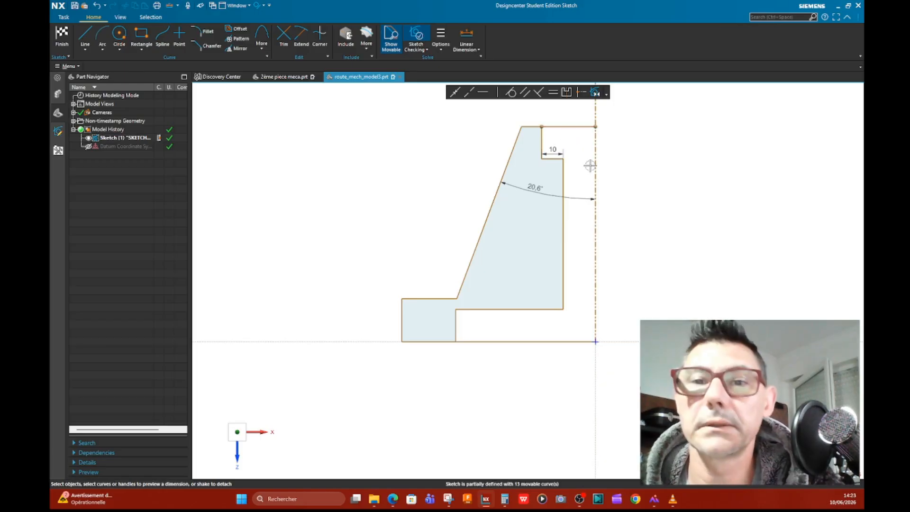
pyautogui.scroll(2, 588, 187)
pyautogui.scroll(-1, 588, 187)
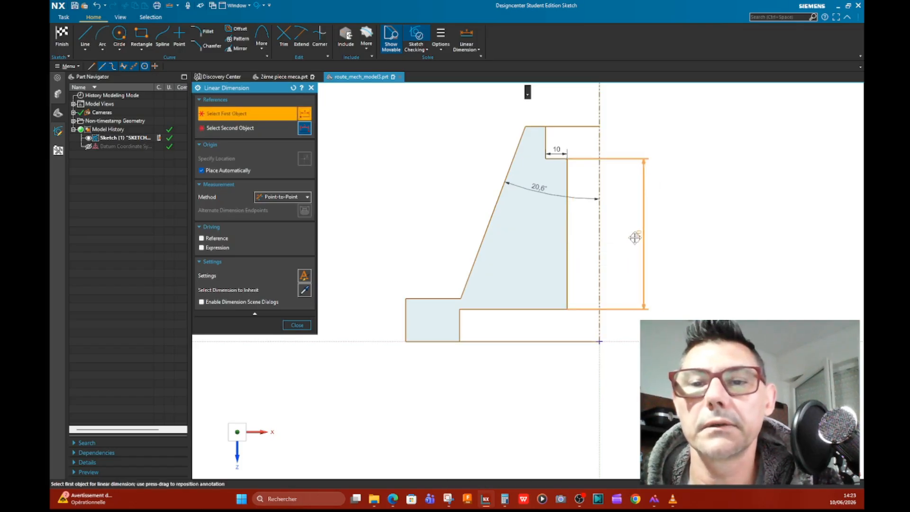
pyautogui.click(632, 236)
pyautogui.press('Escape')
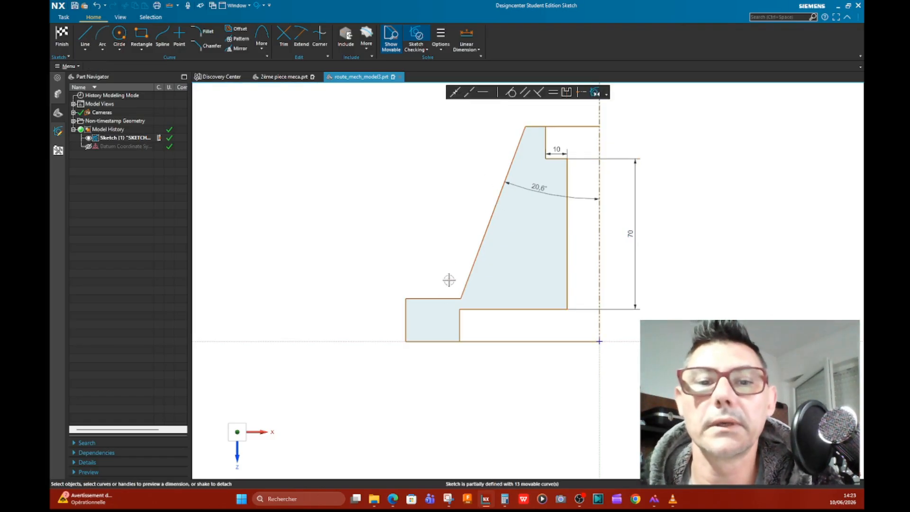
pyautogui.click(407, 317)
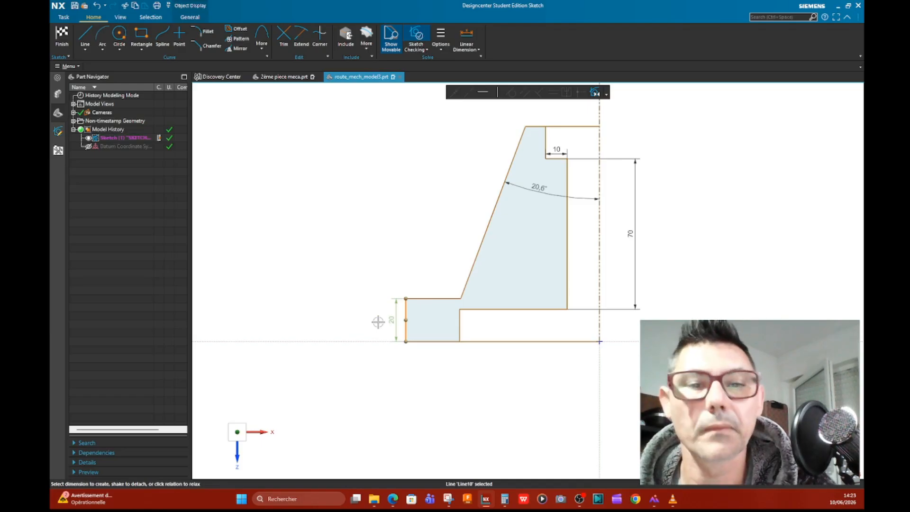
pyautogui.click(431, 341)
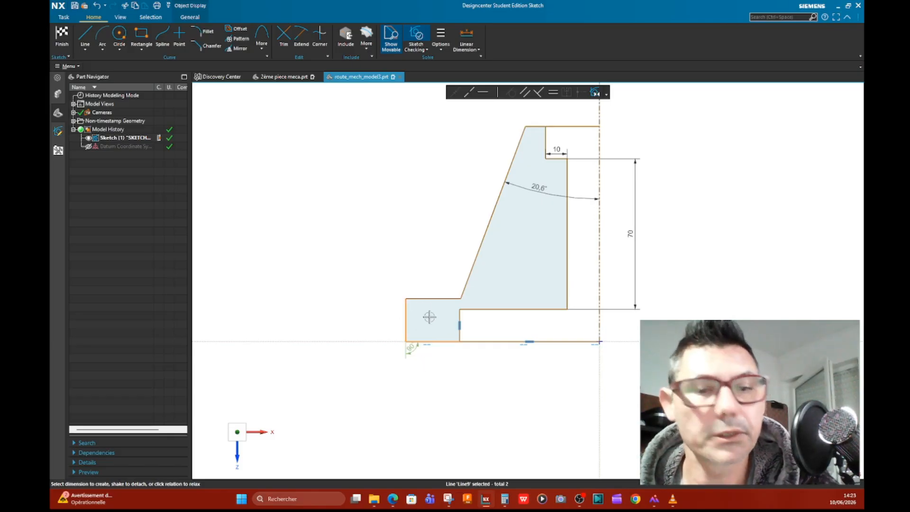
pyautogui.click(488, 368)
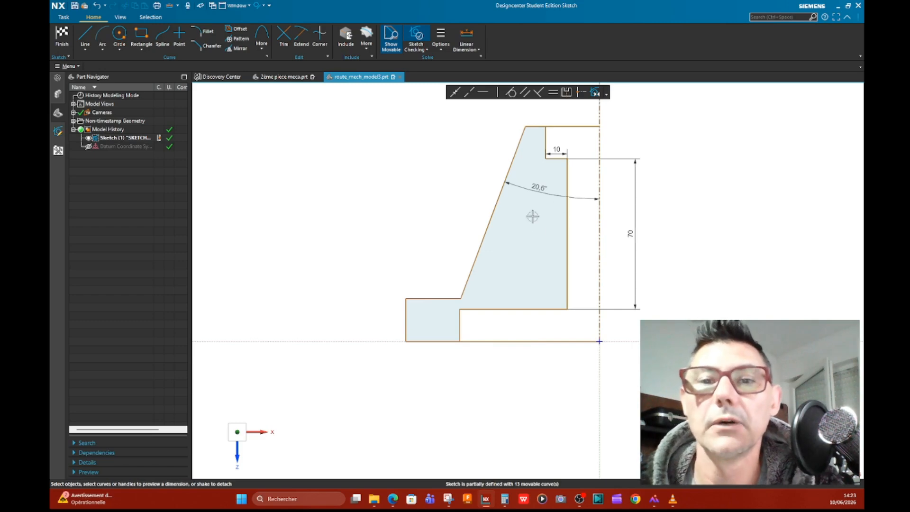
# - Finish the half-profile sketch and return to the 3D modeling environment
pyautogui.scroll(-2, 533, 216)
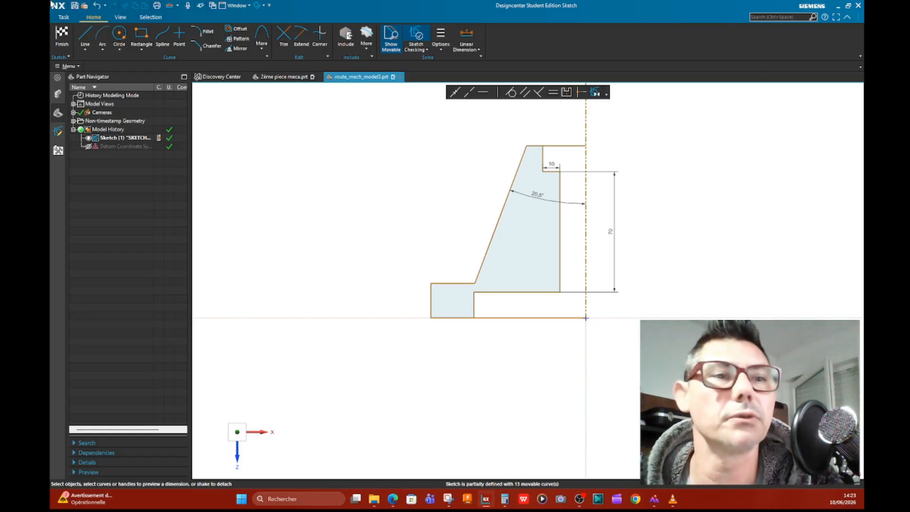
pyautogui.click(61, 34)
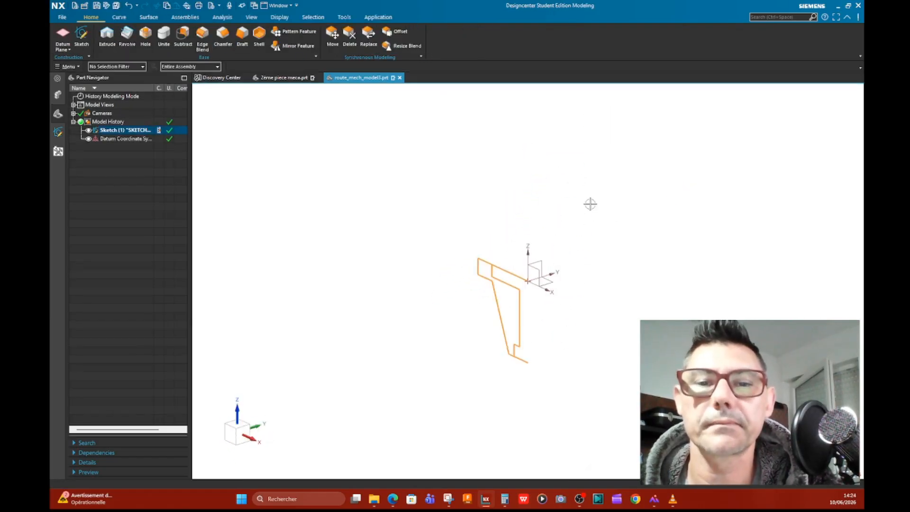
pyautogui.moveTo(589, 203)
pyautogui.mouseDown(button='middle')
pyautogui.moveTo(596, 193)
pyautogui.moveTo(543, 339)
pyautogui.mouseUp(button='middle')
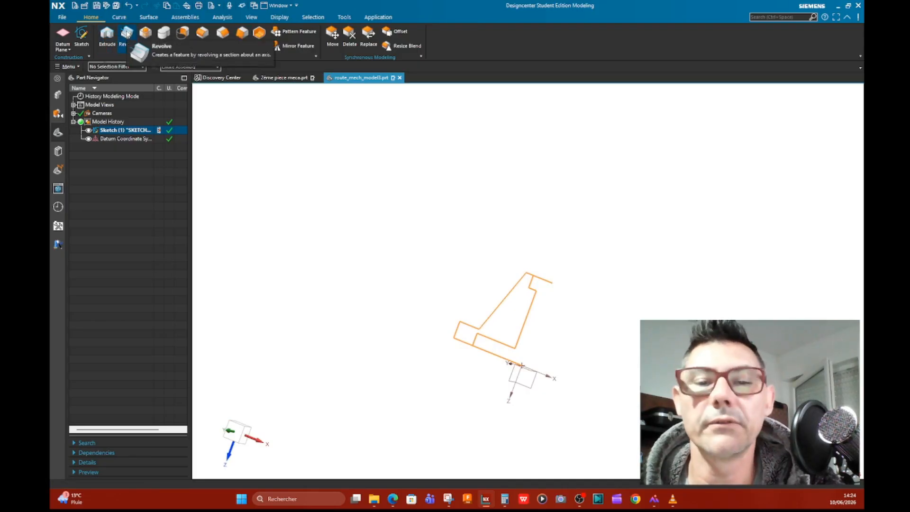
# - Start a Revolve of the closed half profile, using the datum Z axis as the rotation axis
pyautogui.click(128, 33)
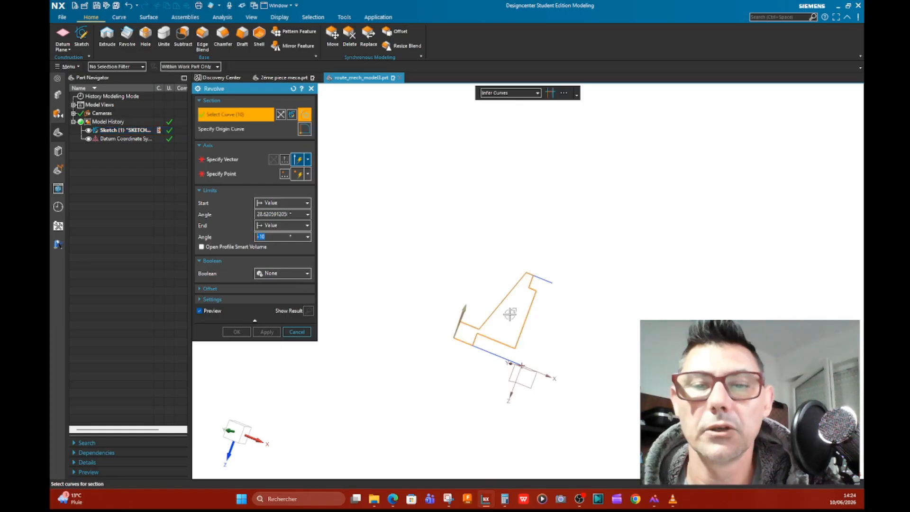
pyautogui.click(525, 317)
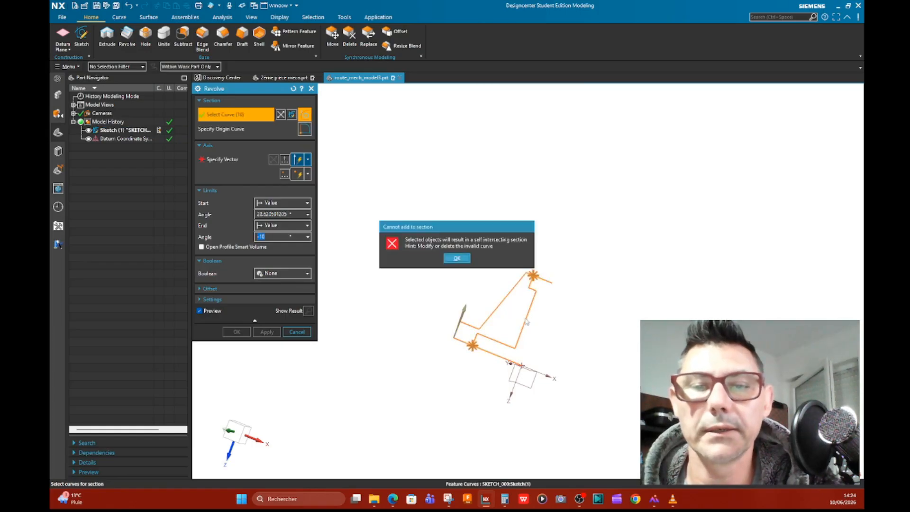
pyautogui.click(456, 258)
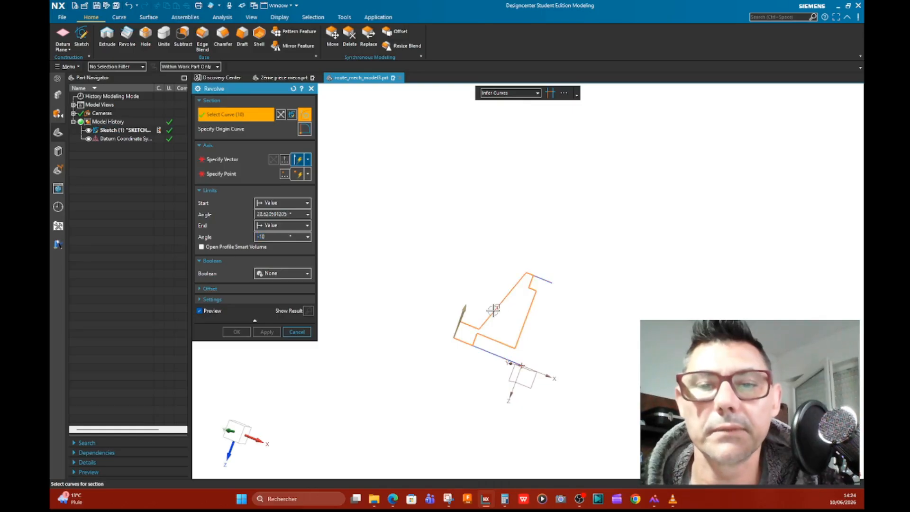
pyautogui.click(494, 309)
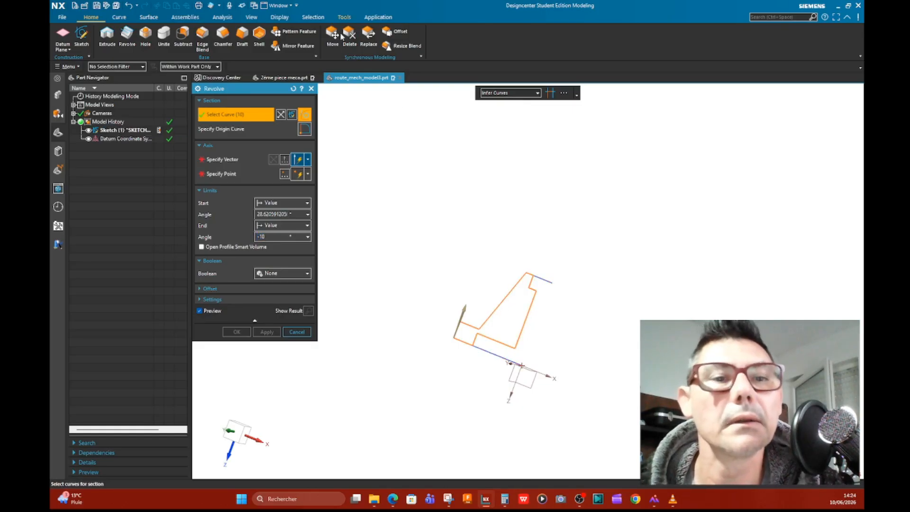
pyautogui.click(306, 130)
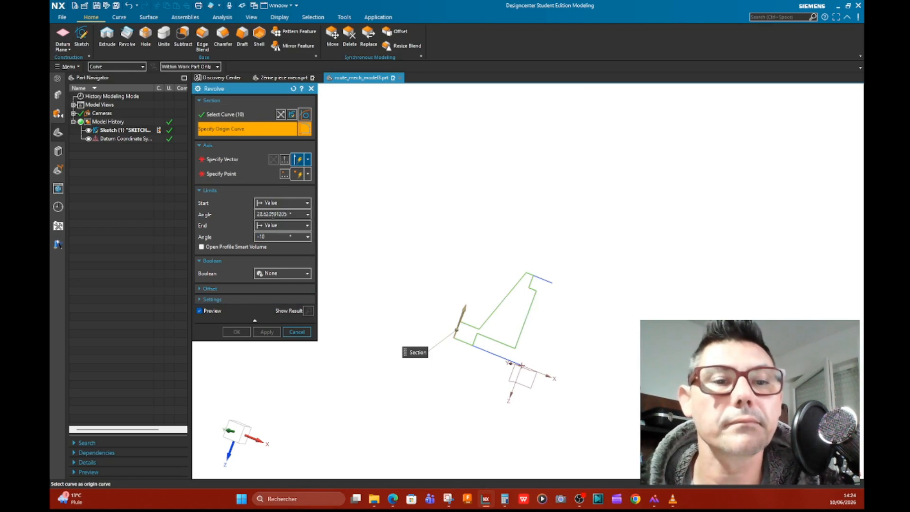
pyautogui.click(299, 160)
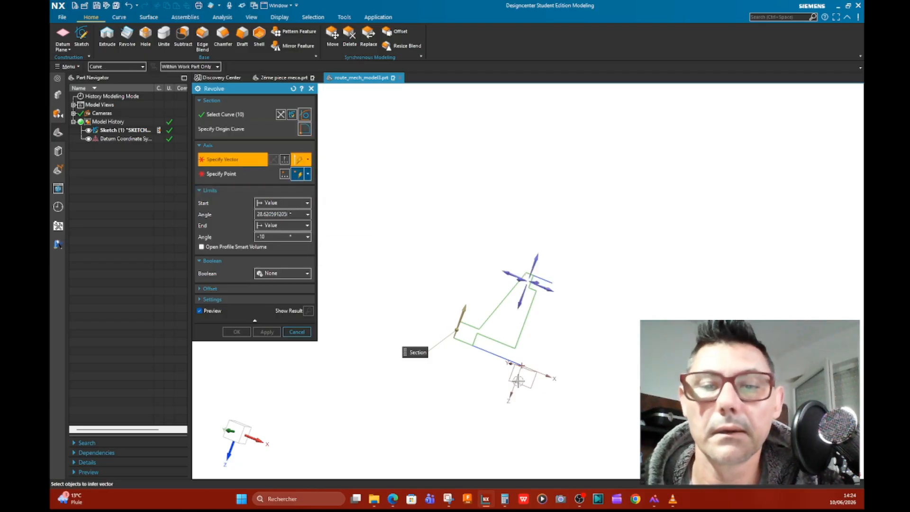
pyautogui.click(514, 385)
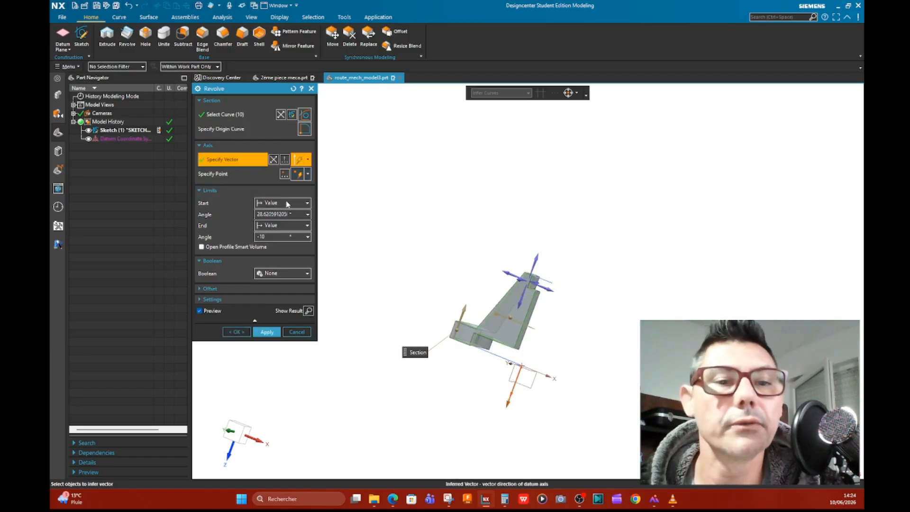
# - Set the revolve's start limit to Value with an angle of 360°
pyautogui.click(306, 204)
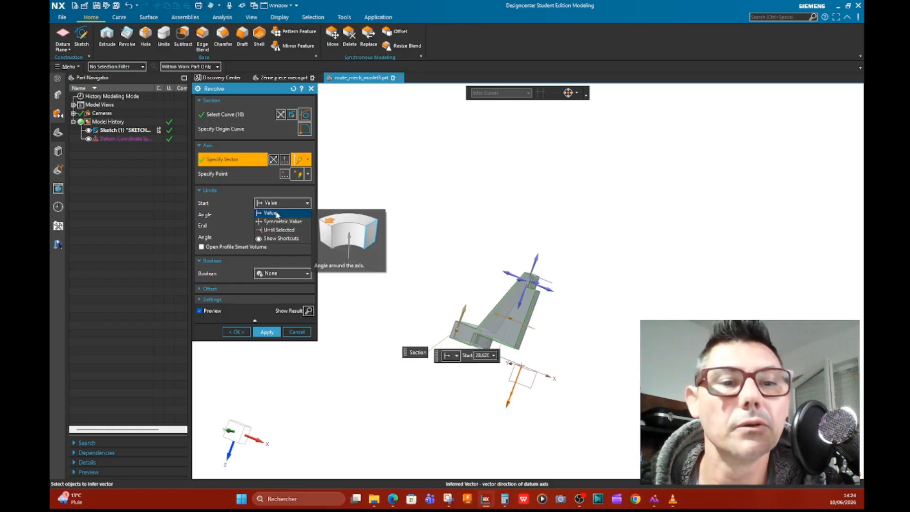
pyautogui.click(279, 213)
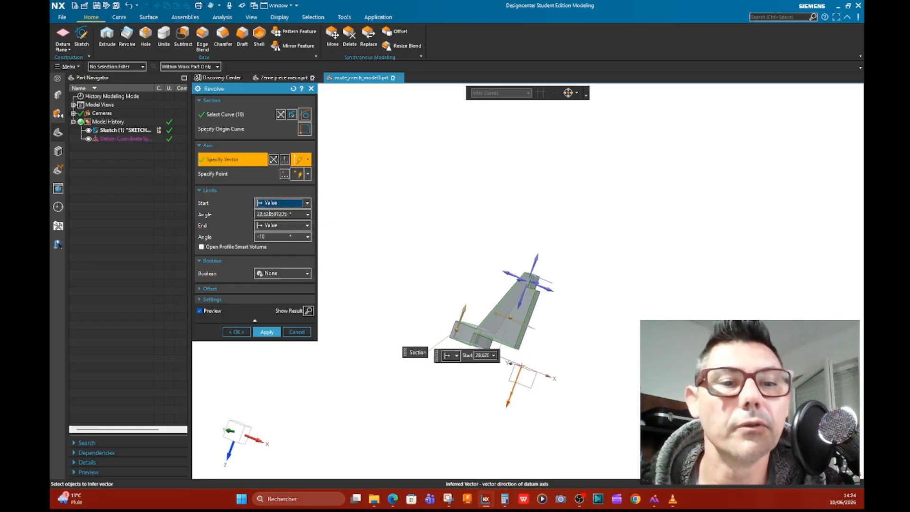
pyautogui.click(309, 214)
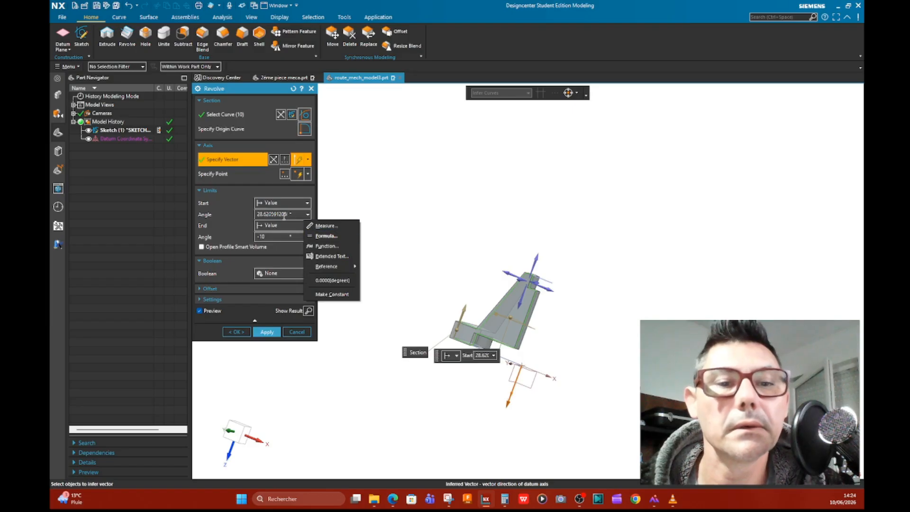
pyautogui.click(294, 216)
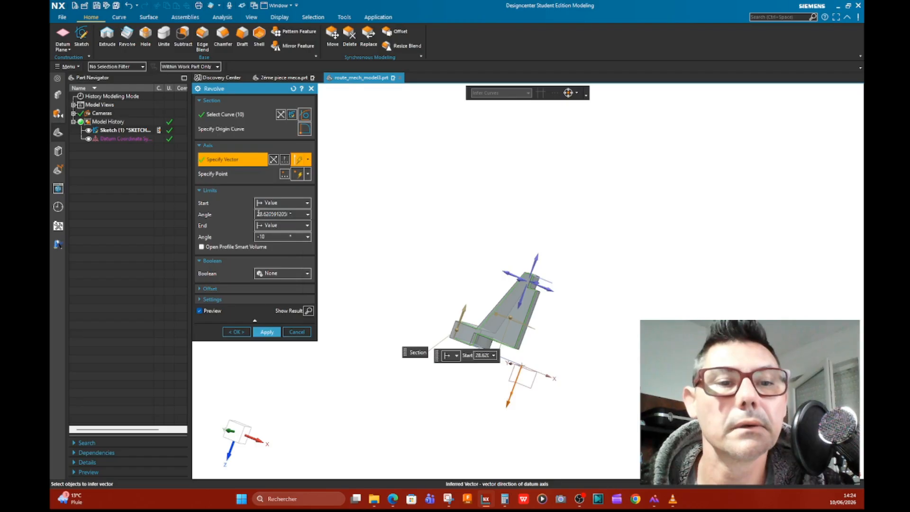
pyautogui.moveTo(257, 214); pyautogui.dragTo(304, 214)
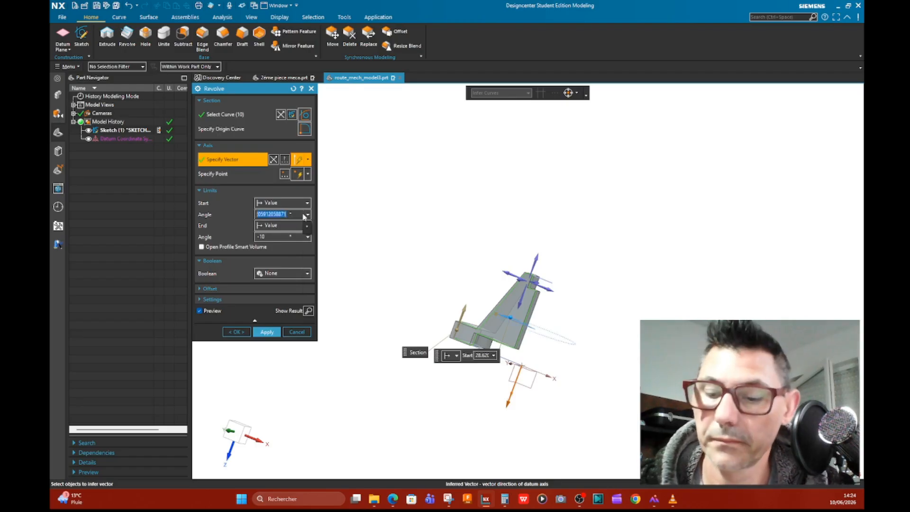
pyautogui.write('360')
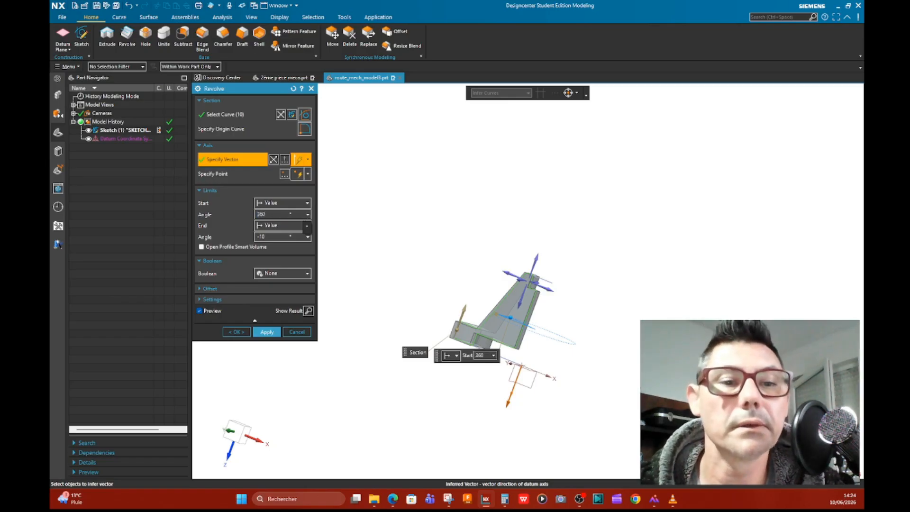
pyautogui.click(269, 236)
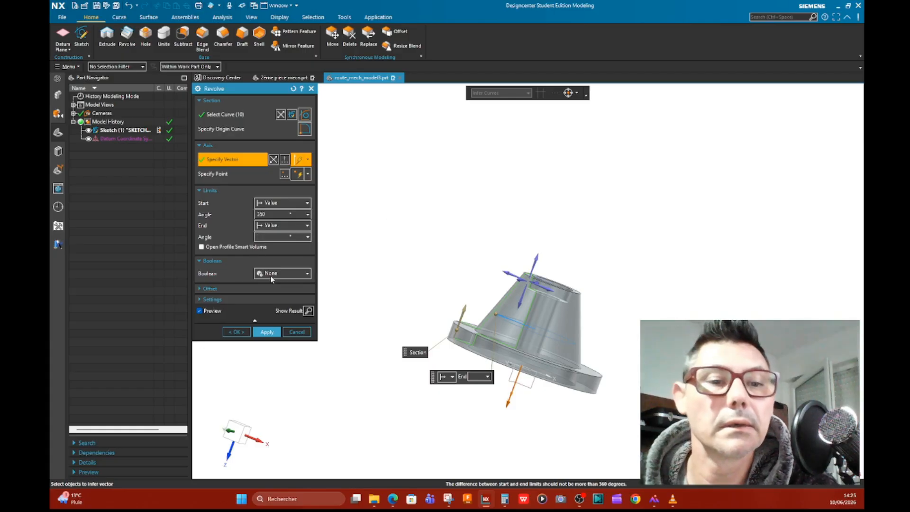
# - Create the revolved body with Boolean set to None, and close the Revolve command
pyautogui.click(306, 275)
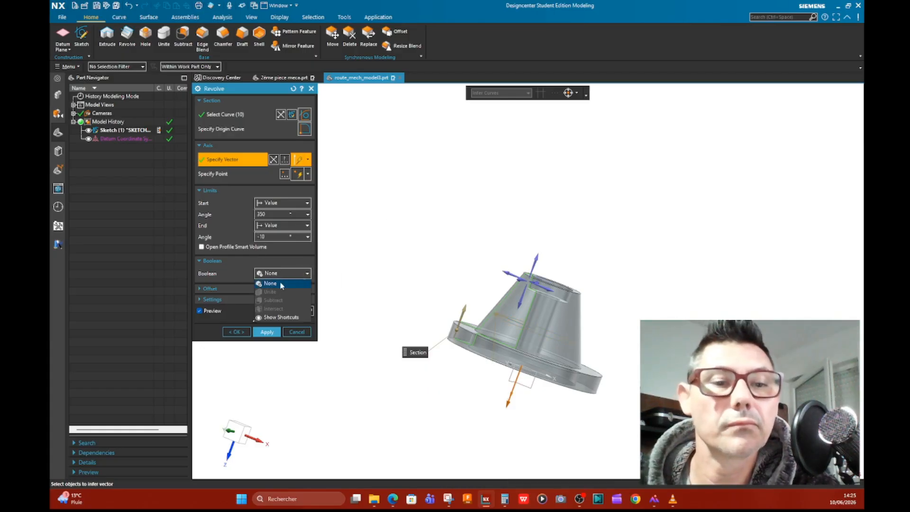
pyautogui.click(281, 284)
pyautogui.click(266, 331)
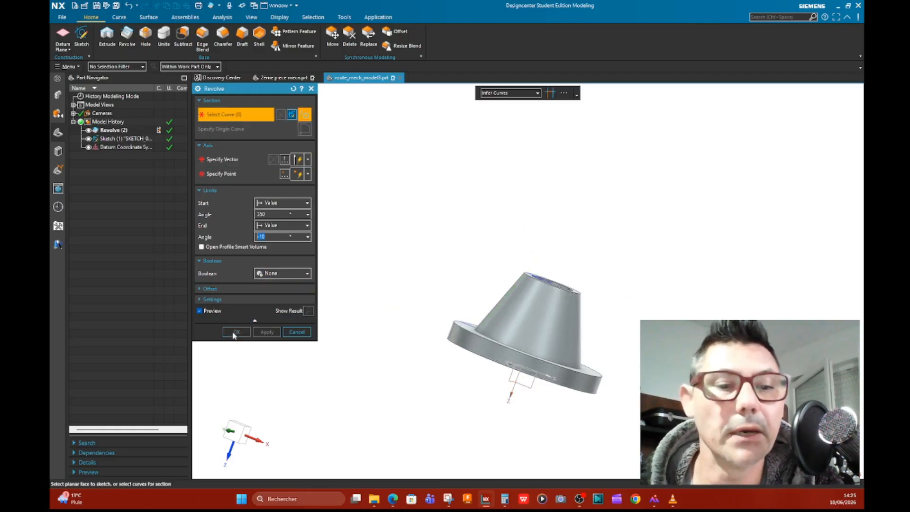
pyautogui.click(299, 332)
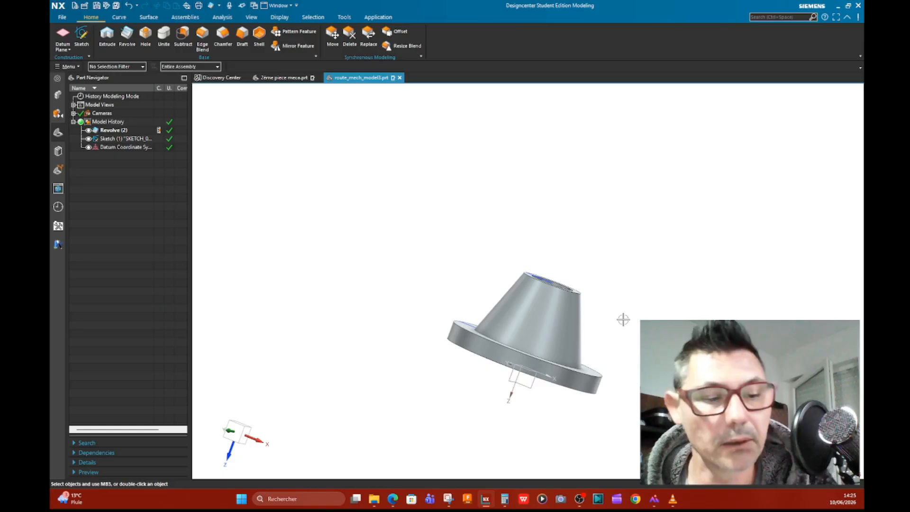
pyautogui.moveTo(628, 322); pyautogui.dragTo(569, 223, button='middle')
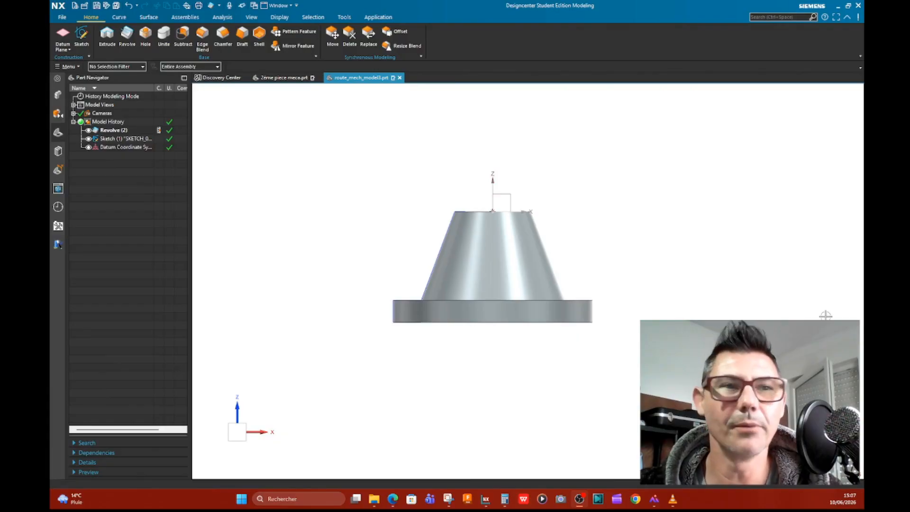
# - Create a new sketch on the Front plane
pyautogui.click(81, 34)
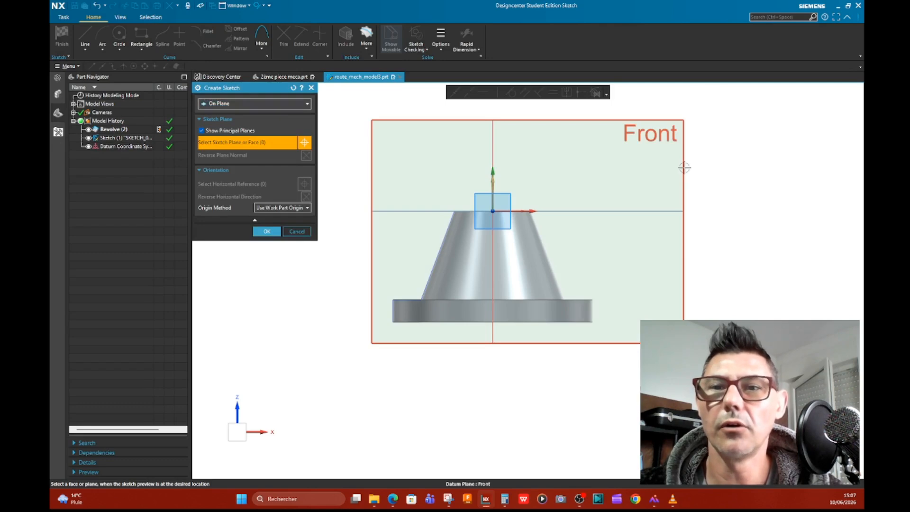
pyautogui.click(684, 167)
pyautogui.click(259, 233)
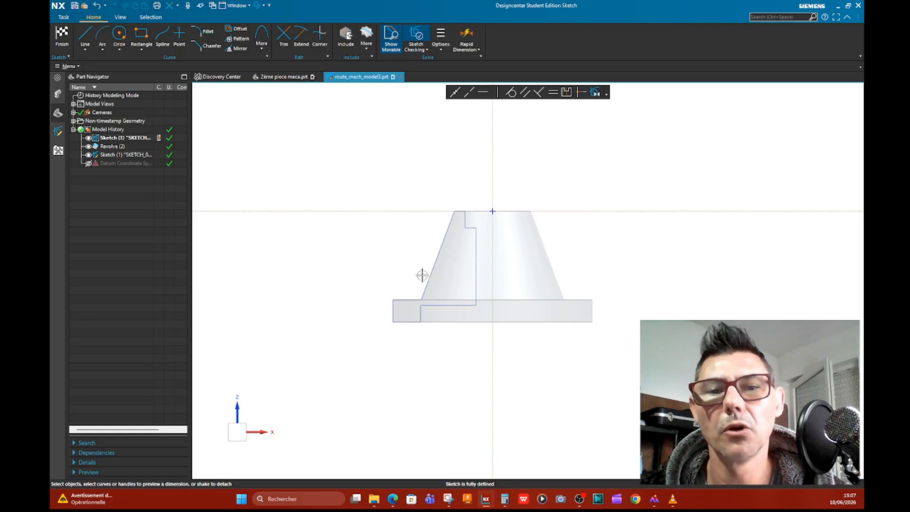
# - Draw a line from the cone's base corner up along its slanted side, then a 6 mm line perpendicular to it, pointing outward
pyautogui.scroll(-1, 425, 330)
pyautogui.scroll(4, 424, 330)
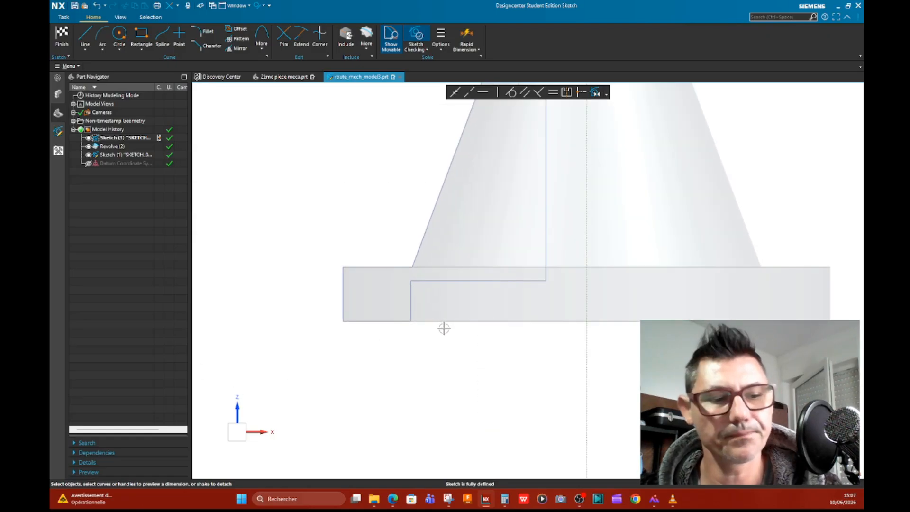
pyautogui.keyDown('shift'); pyautogui.moveTo(444, 328); pyautogui.dragTo(518, 388, button='middle'); pyautogui.keyUp('shift')
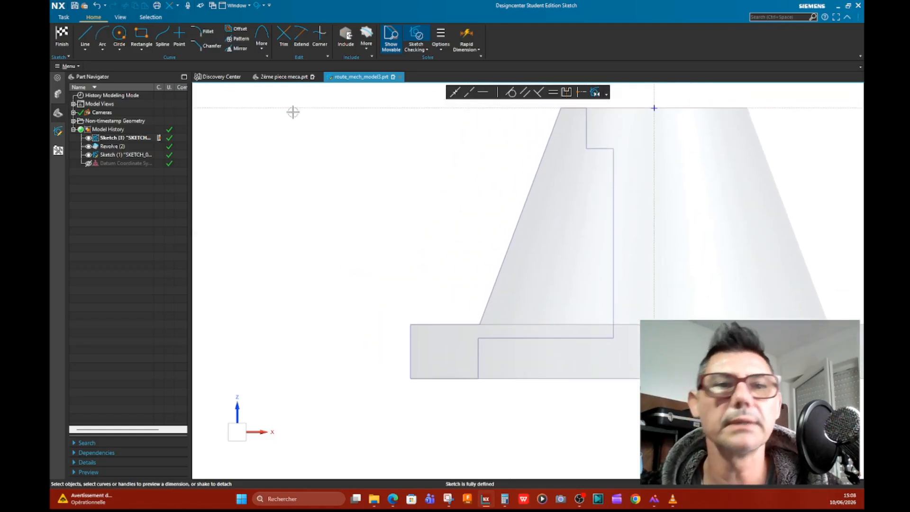
pyautogui.click(86, 36)
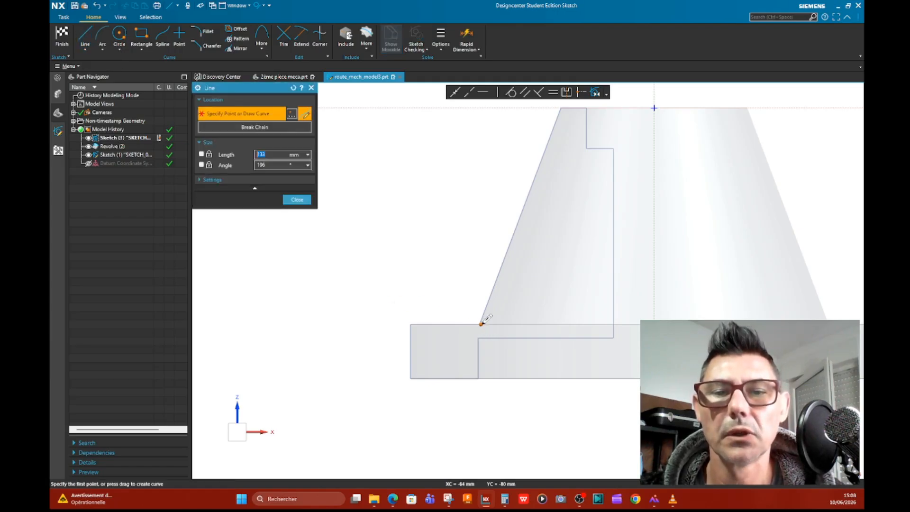
pyautogui.scroll(-1, 482, 324)
pyautogui.scroll(2, 479, 318)
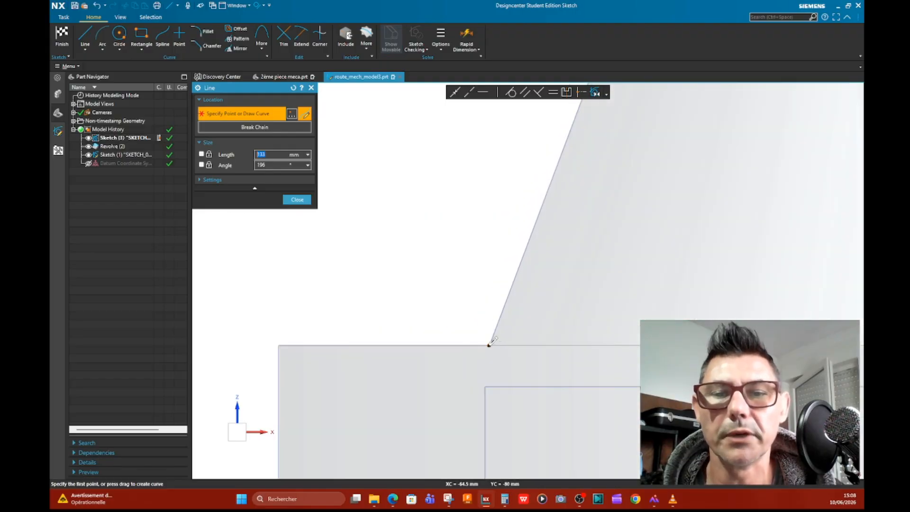
pyautogui.click(491, 343)
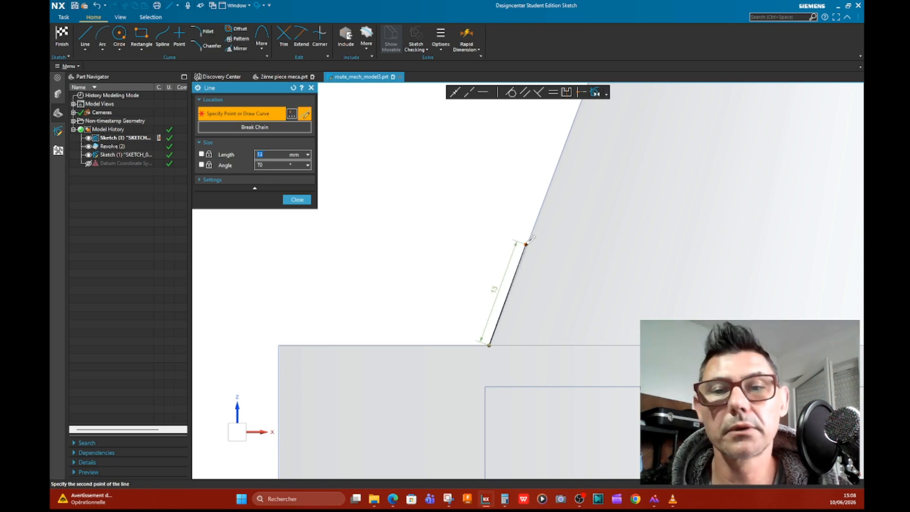
pyautogui.click(546, 199)
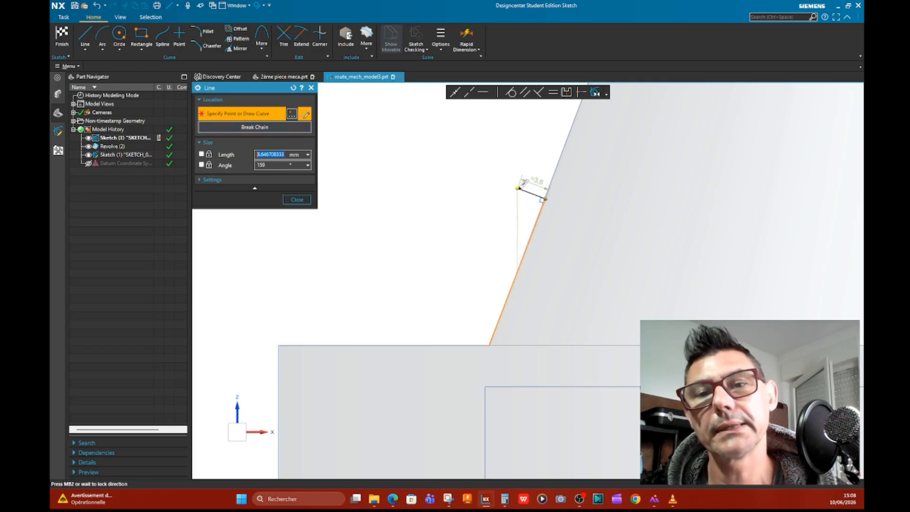
pyautogui.write('6')
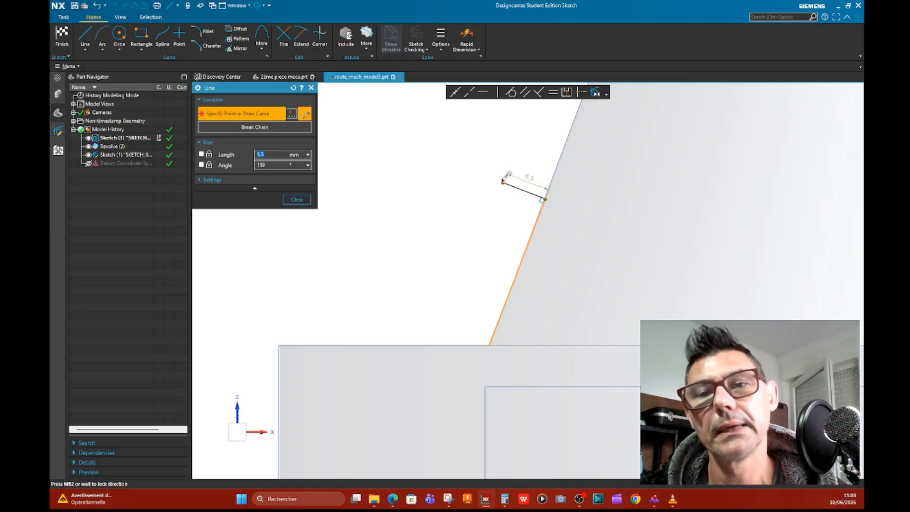
pyautogui.press('Return')
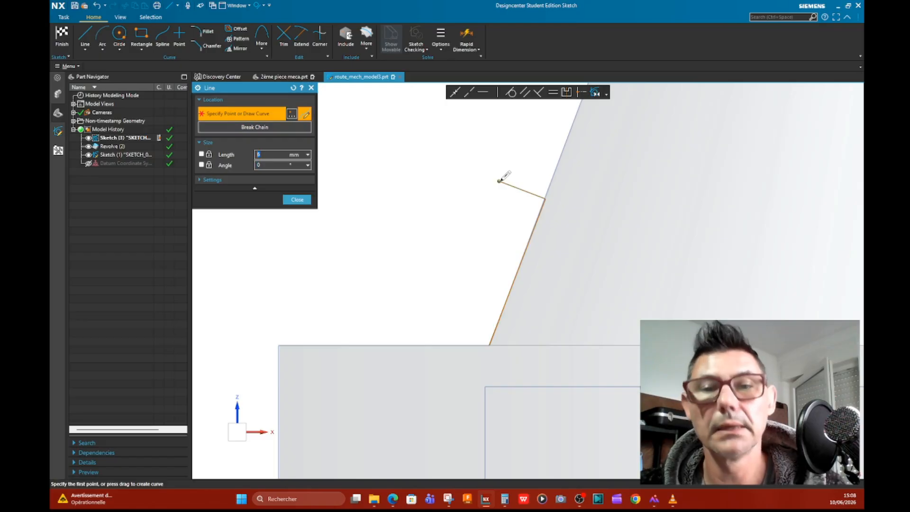
# - Draw a line about 48 mm long parallel to the cone's side and a 6 mm perpendicular line back to the cone, discarding any stray segment
pyautogui.keyDown('shift'); pyautogui.moveTo(502, 205); pyautogui.dragTo(443, 356, button='middle'); pyautogui.keyUp('shift')
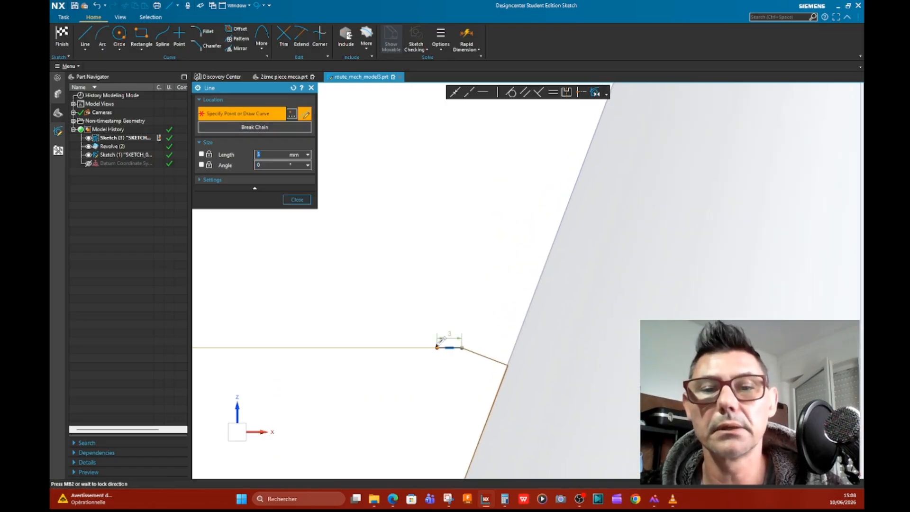
pyautogui.scroll(-2, 441, 339)
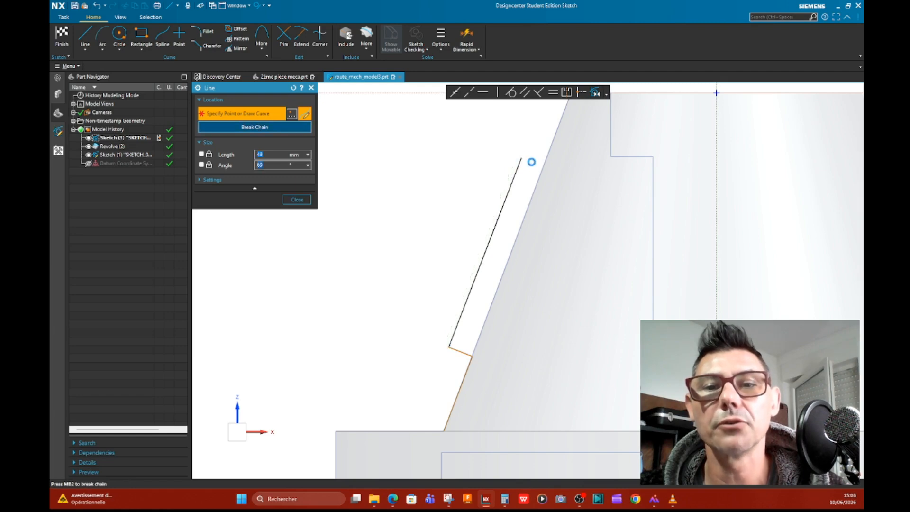
pyautogui.click(522, 157)
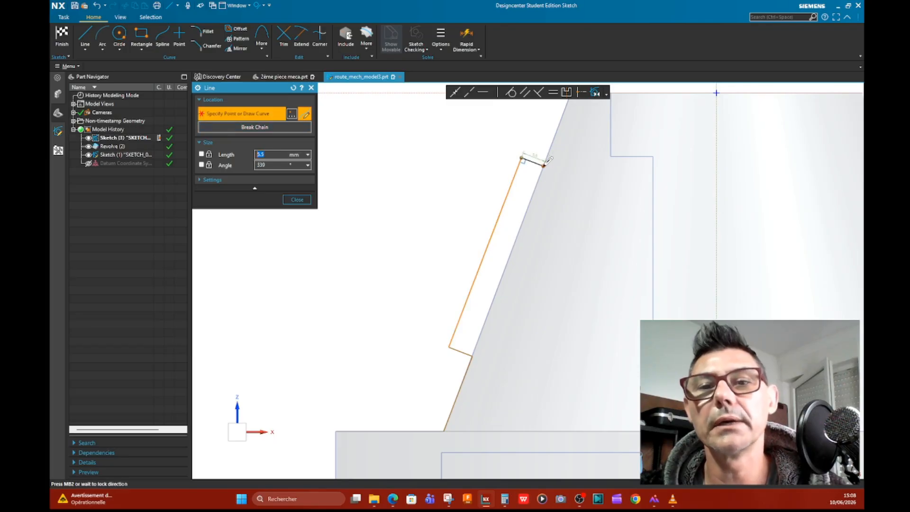
pyautogui.scroll(4, 547, 161)
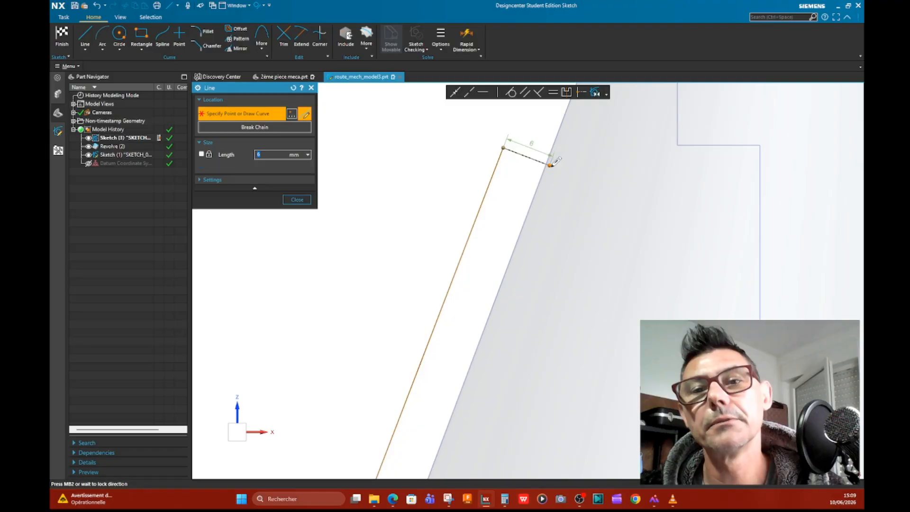
pyautogui.click(551, 165)
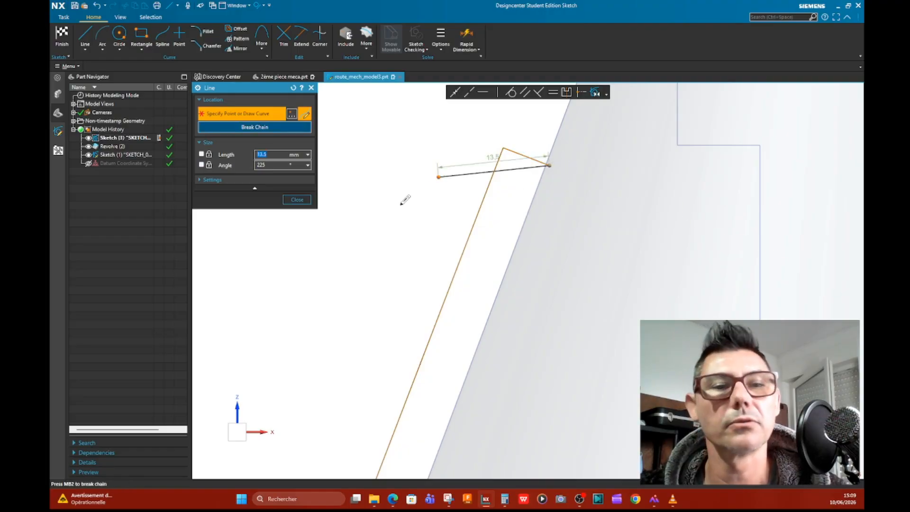
pyautogui.click(322, 203)
pyautogui.click(297, 200)
pyautogui.hotkey('ctrl', 'z')
pyautogui.scroll(3, 558, 214)
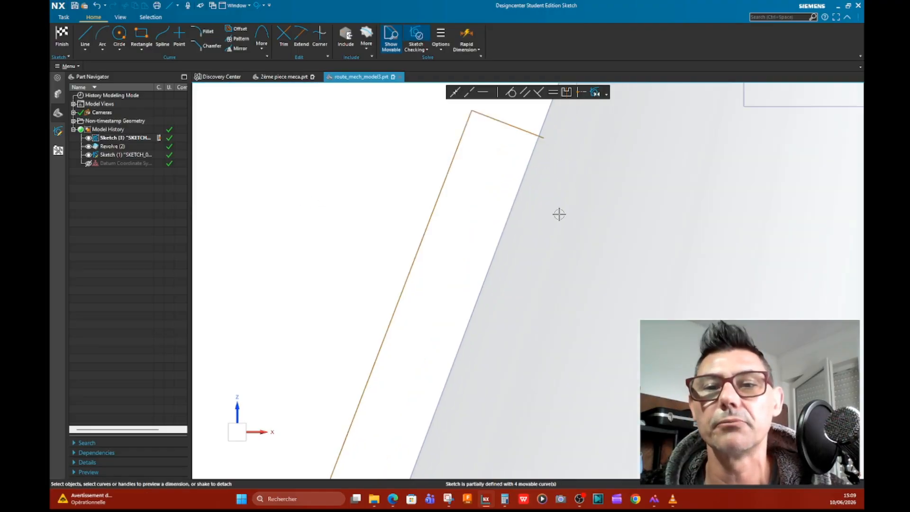
# - Add an angular dimension between the outer parallel line and the sketch's vertical axis, and set it to 20.6°
pyautogui.scroll(-6, 558, 213)
pyautogui.scroll(-1, 558, 209)
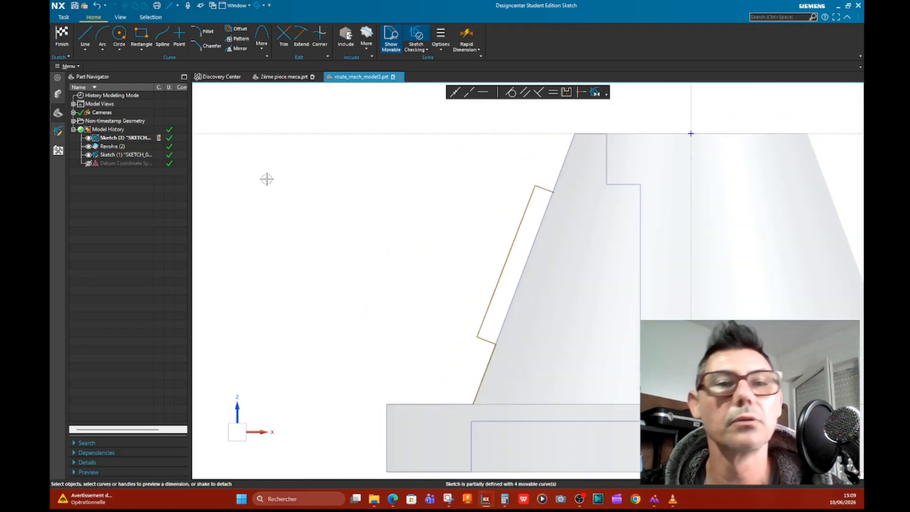
pyautogui.click(480, 49)
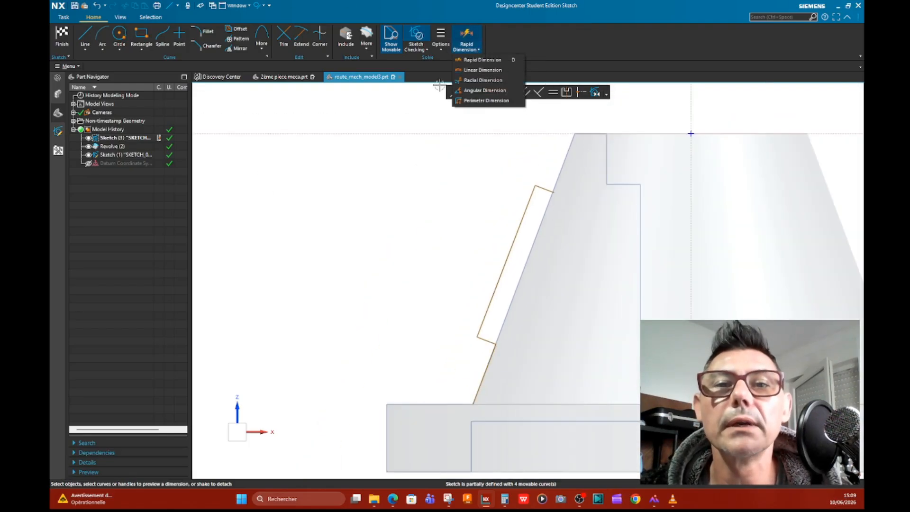
pyautogui.click(482, 92)
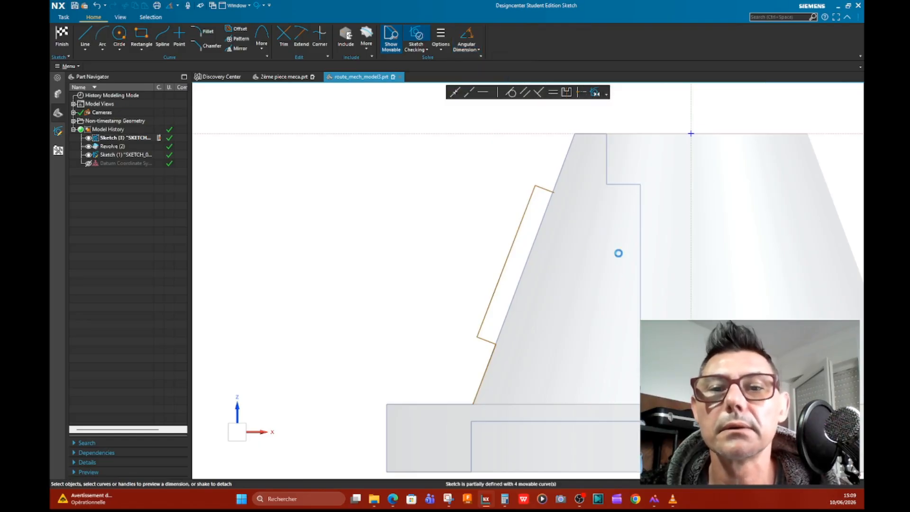
pyautogui.click(501, 275)
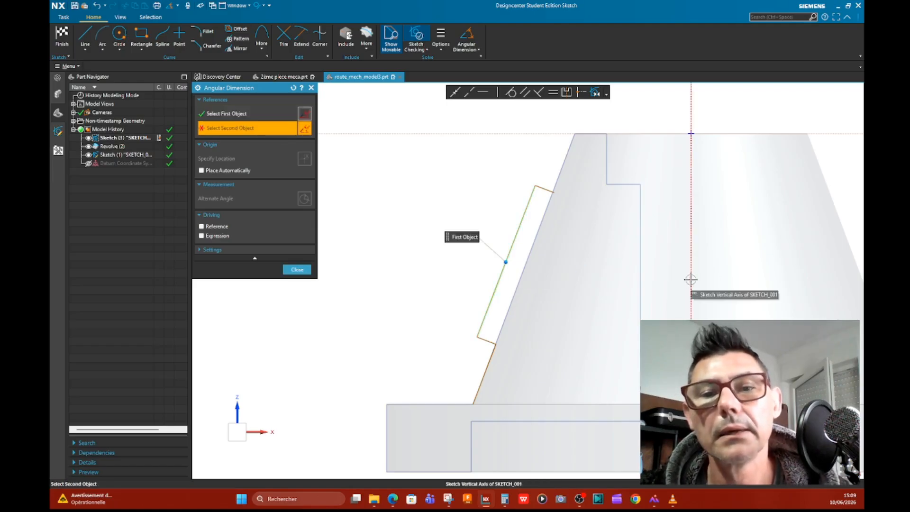
pyautogui.click(691, 280)
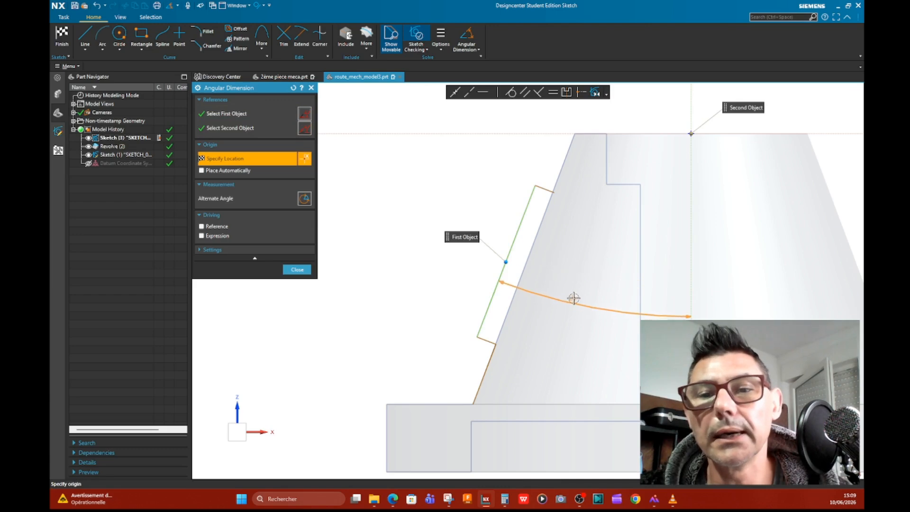
pyautogui.click(574, 297)
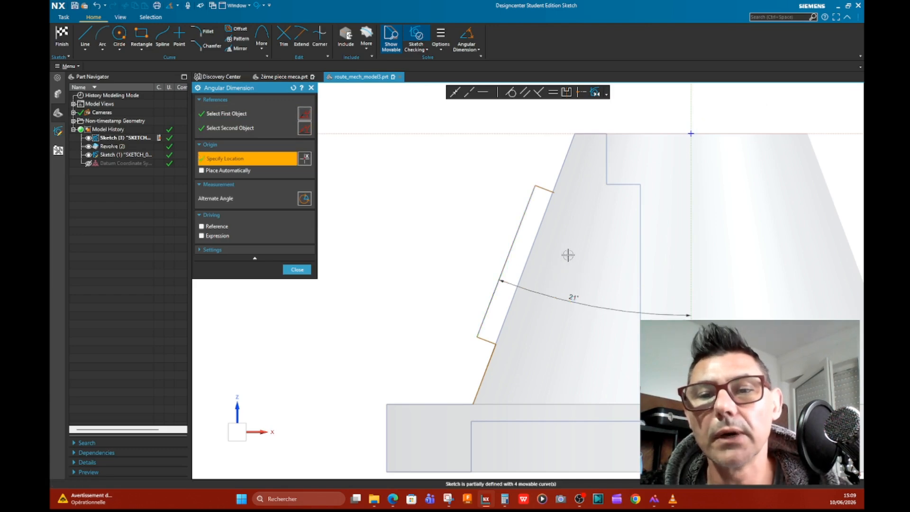
pyautogui.click(297, 269)
pyautogui.doubleClick(574, 297)
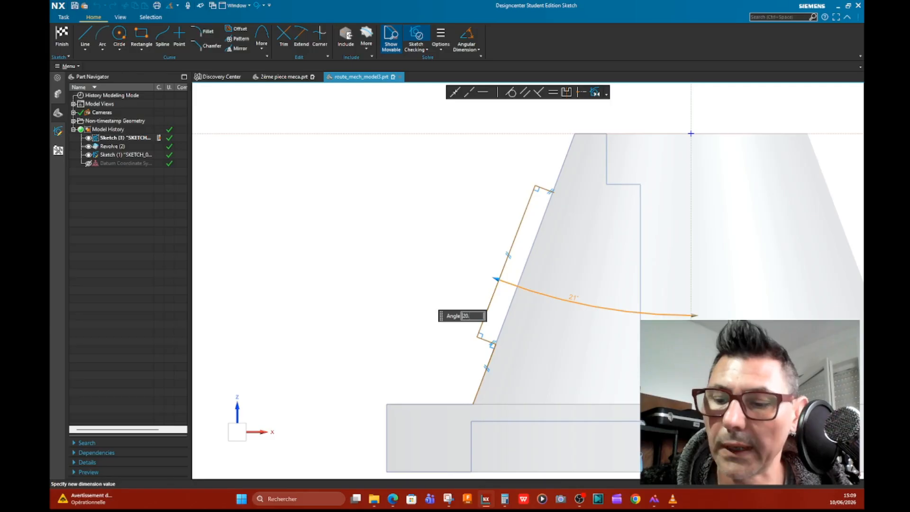
pyautogui.press('Return')
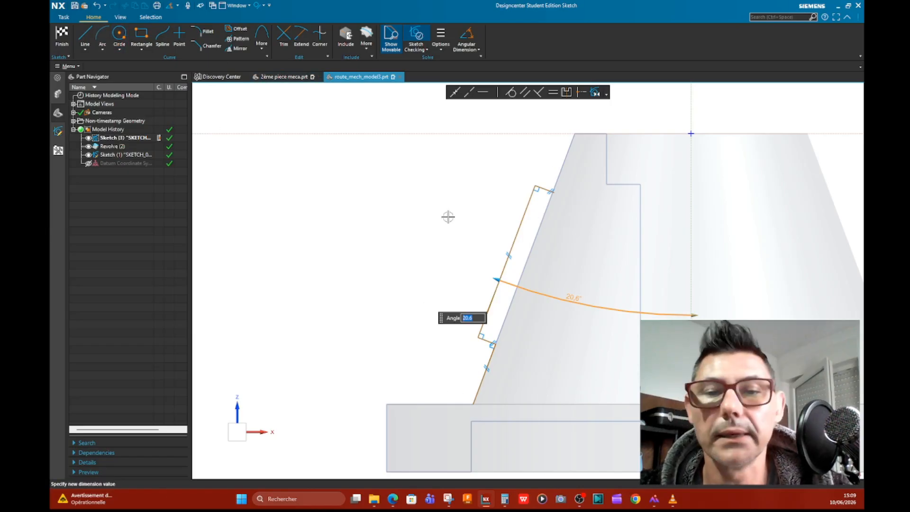
pyautogui.press('Escape')
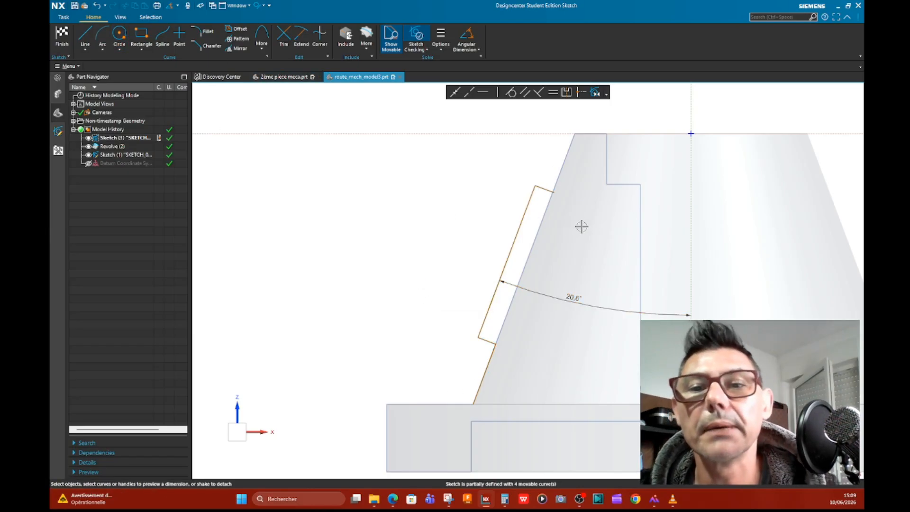
# - Close the slanted rectangle with a line along the cone's side joining the free ends of the two perpendicular lines
pyautogui.scroll(-1, 553, 232)
pyautogui.scroll(2, 552, 233)
pyautogui.scroll(-3, 552, 233)
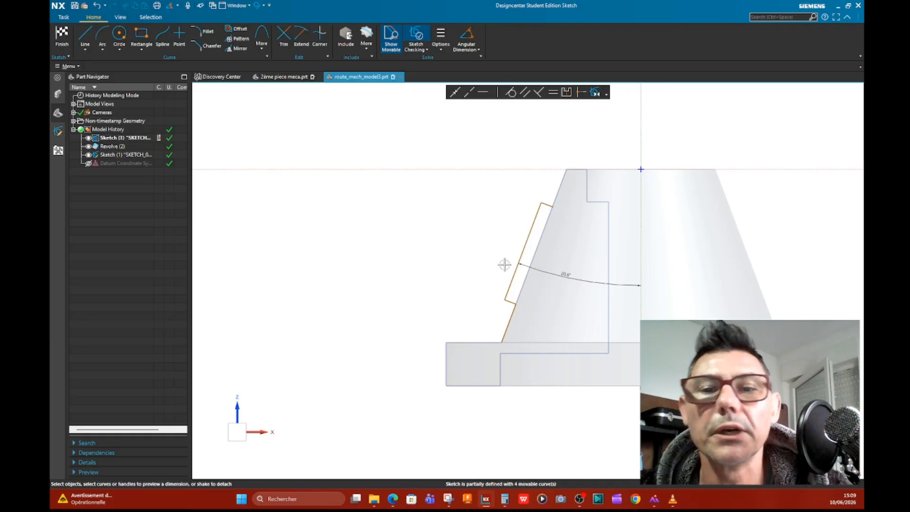
pyautogui.click(84, 34)
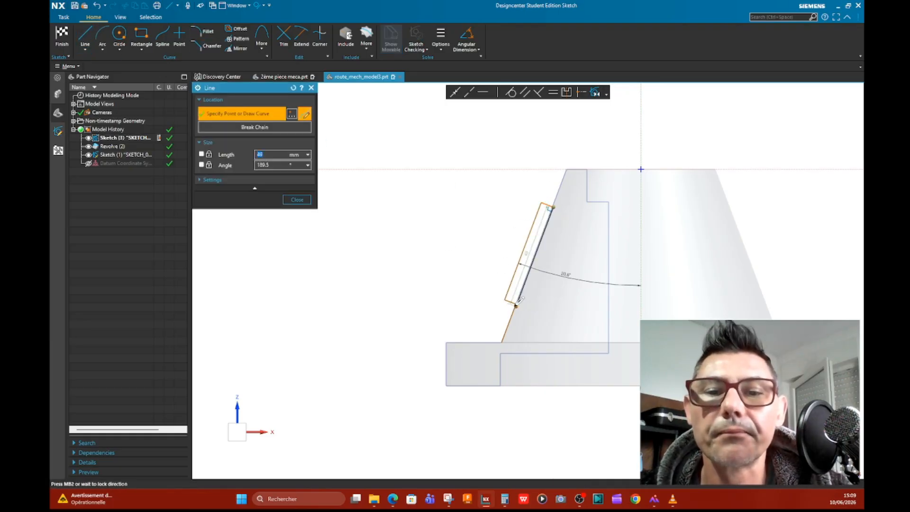
pyautogui.click(517, 302)
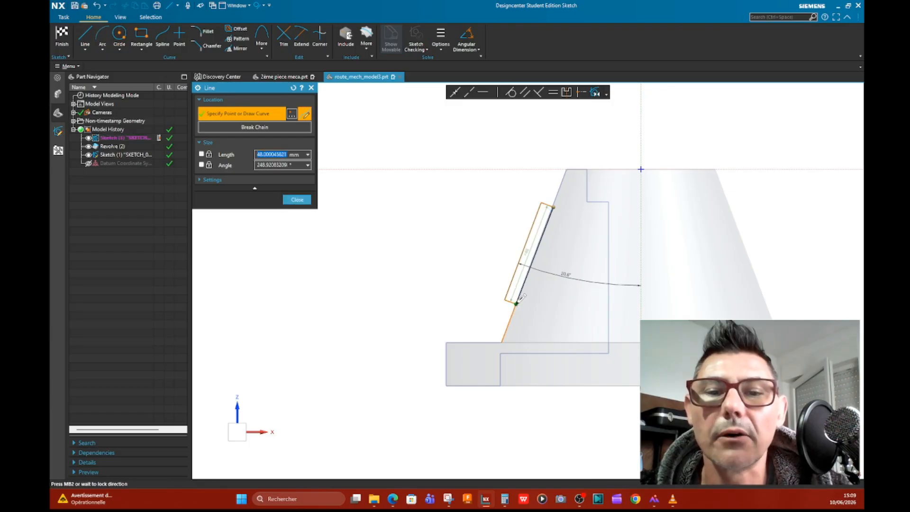
pyautogui.click(517, 303)
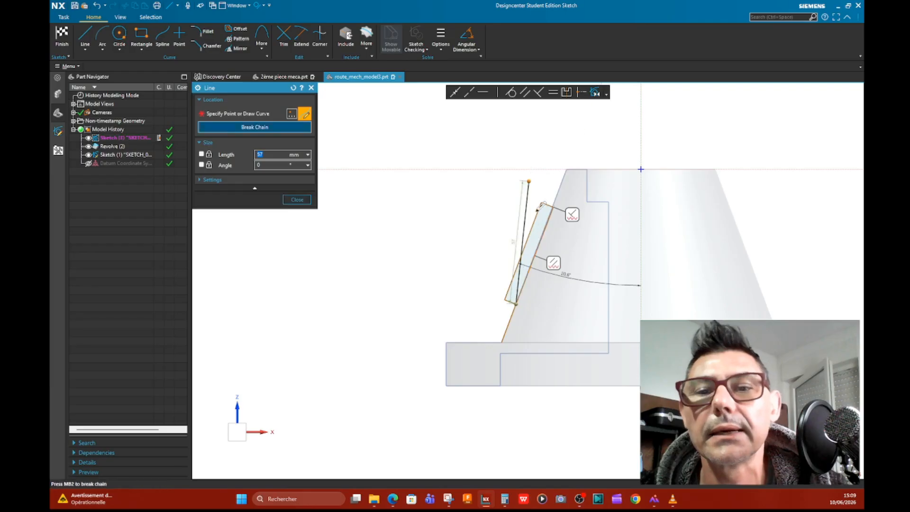
pyautogui.click(297, 199)
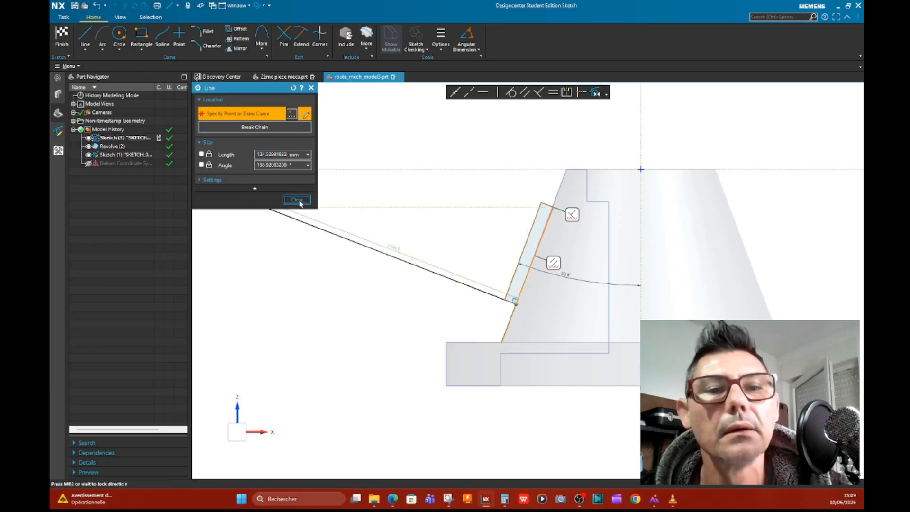
pyautogui.click(573, 215)
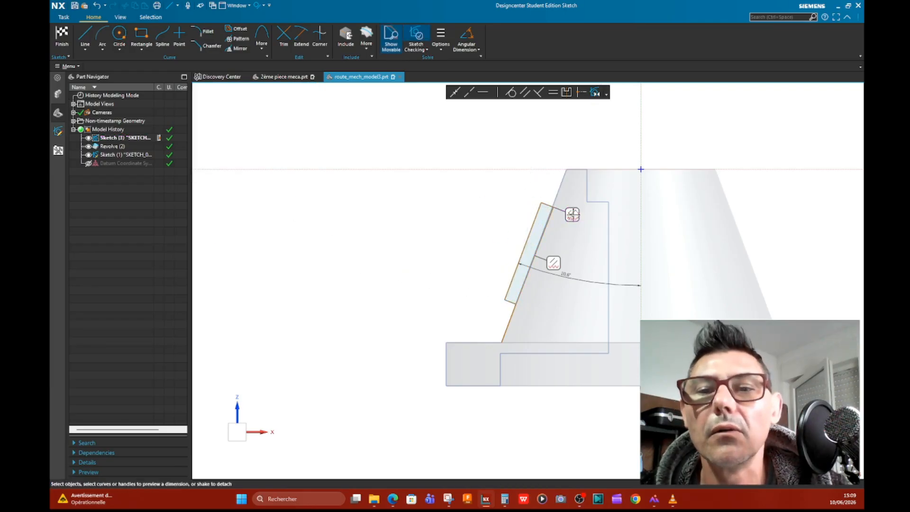
pyautogui.press('Delete')
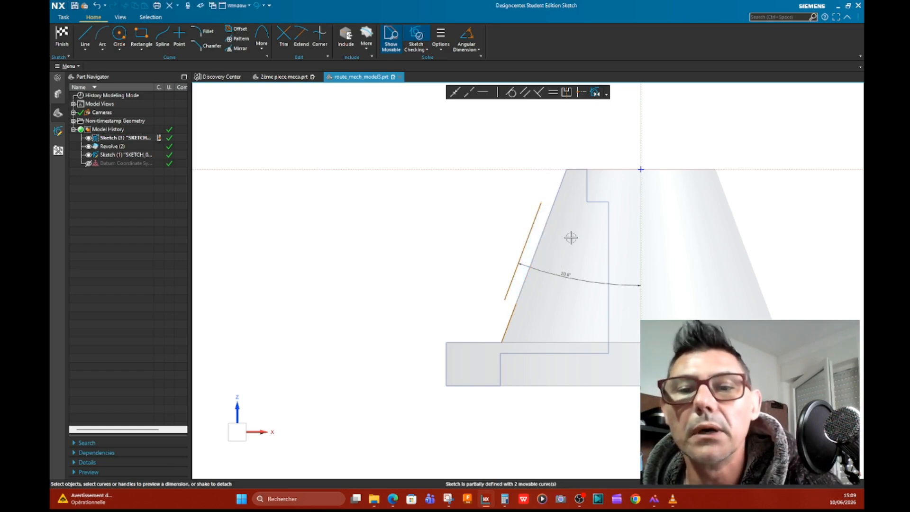
pyautogui.click(97, 6)
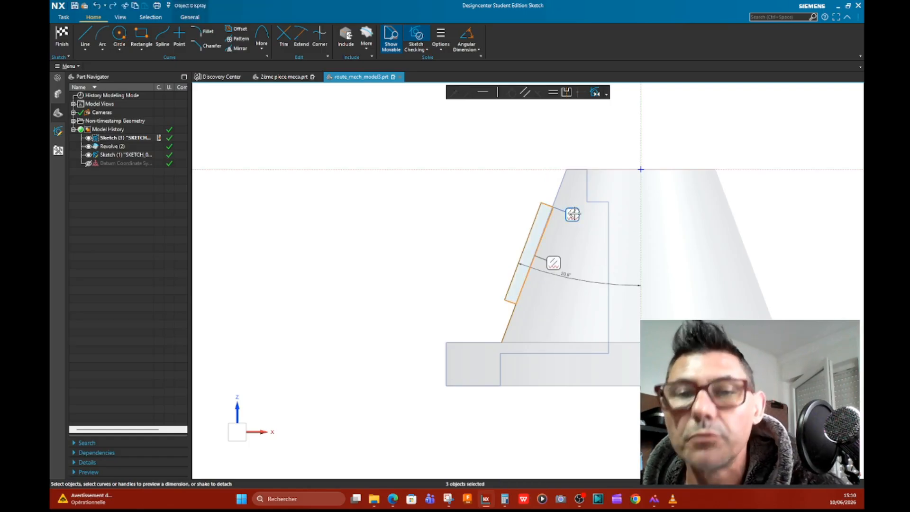
# - Ignore the perpendicular sketch check at the rectangle's upper end, and trim away the leftover line between the rectangle and the flange
pyautogui.click(573, 214)
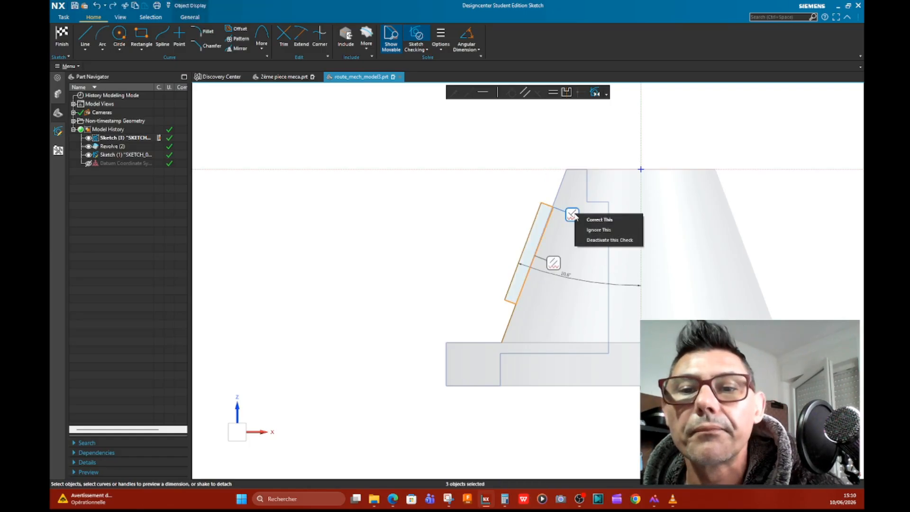
pyautogui.click(611, 231)
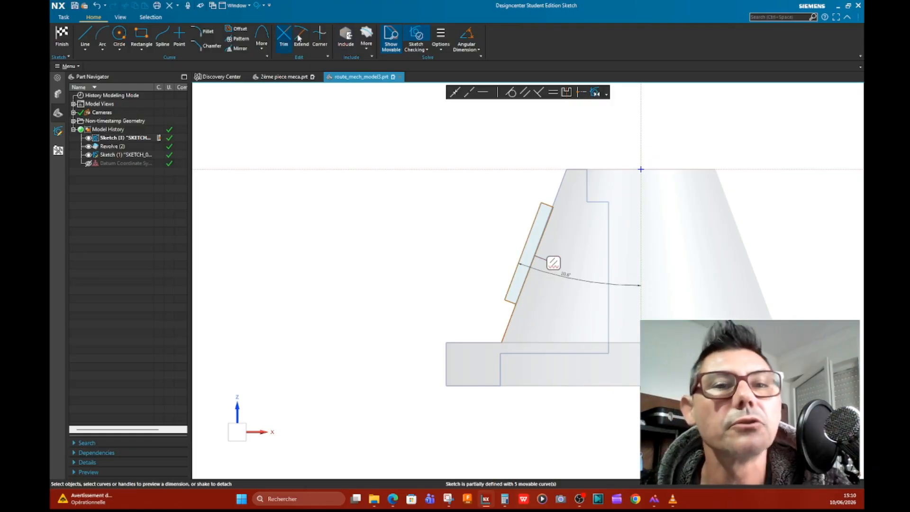
pyautogui.click(283, 31)
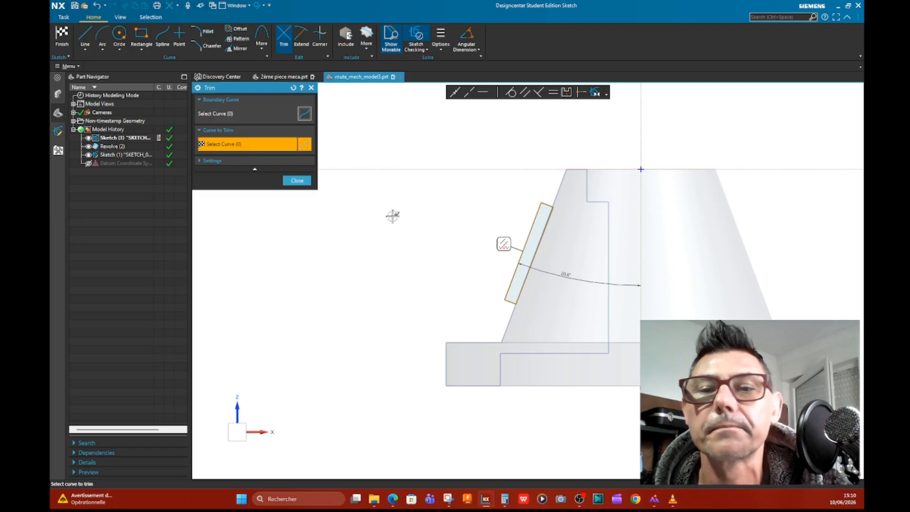
pyautogui.click(297, 180)
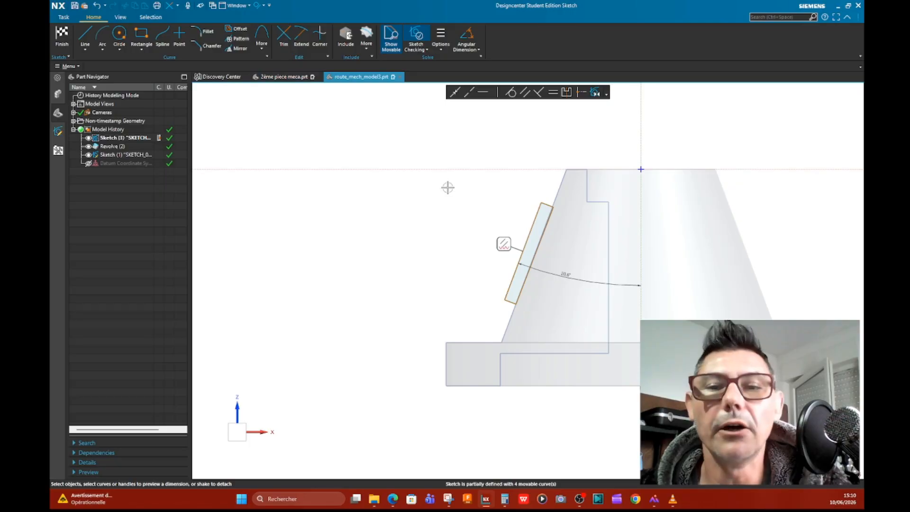
# - Finish the sketch and set up a Revolve of the slanted rectangle about the Z axis of the datum coordinate system
pyautogui.click(64, 41)
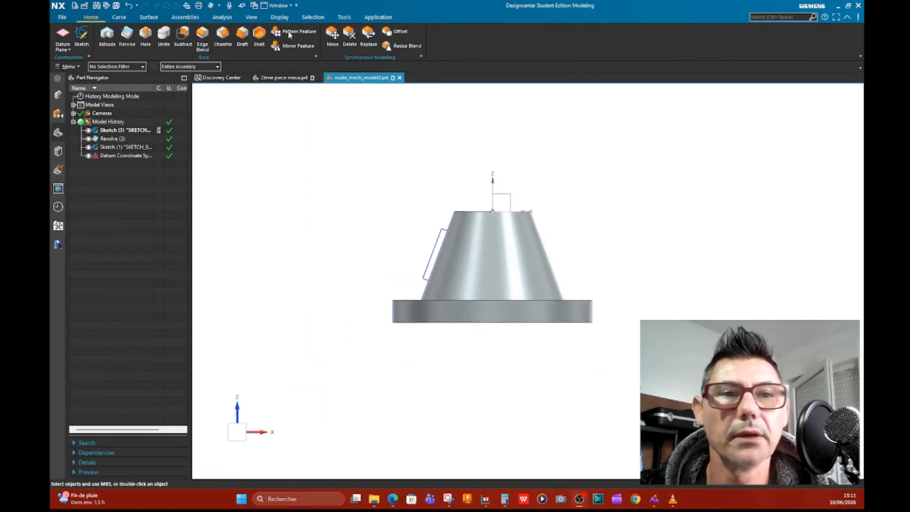
pyautogui.click(128, 35)
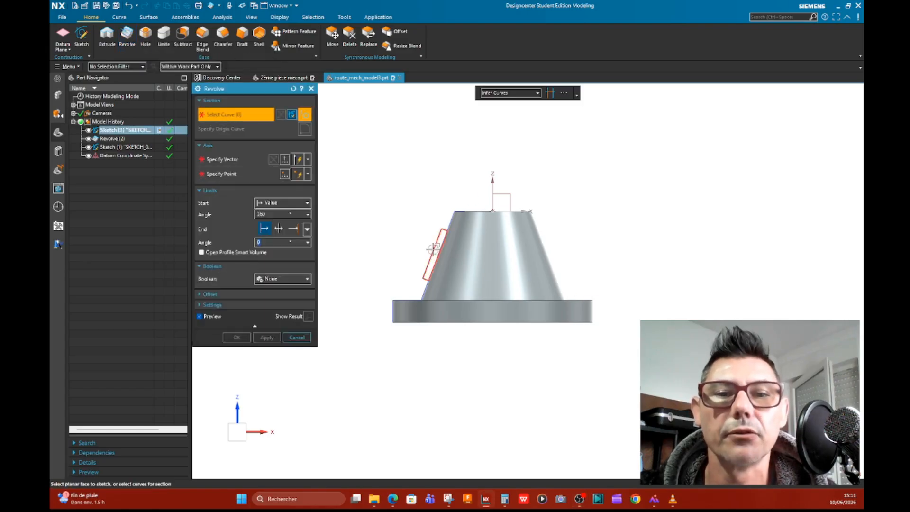
pyautogui.click(433, 249)
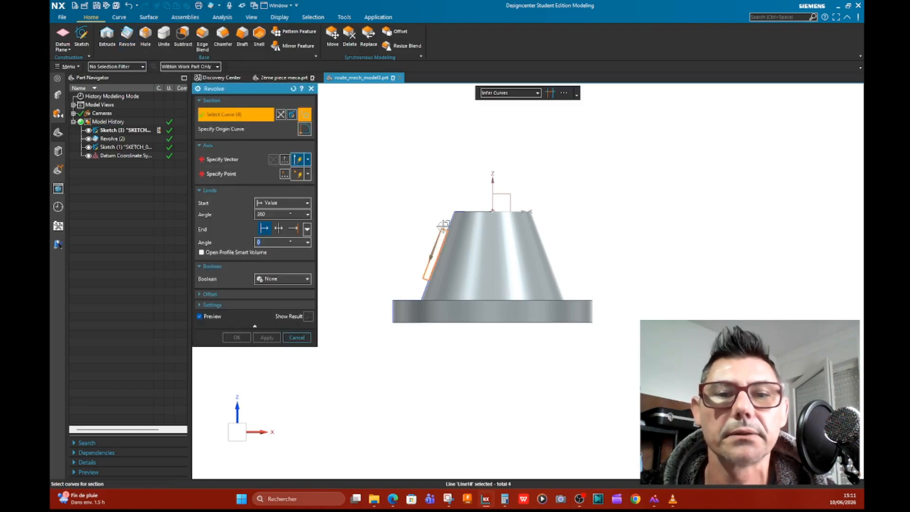
pyautogui.click(300, 160)
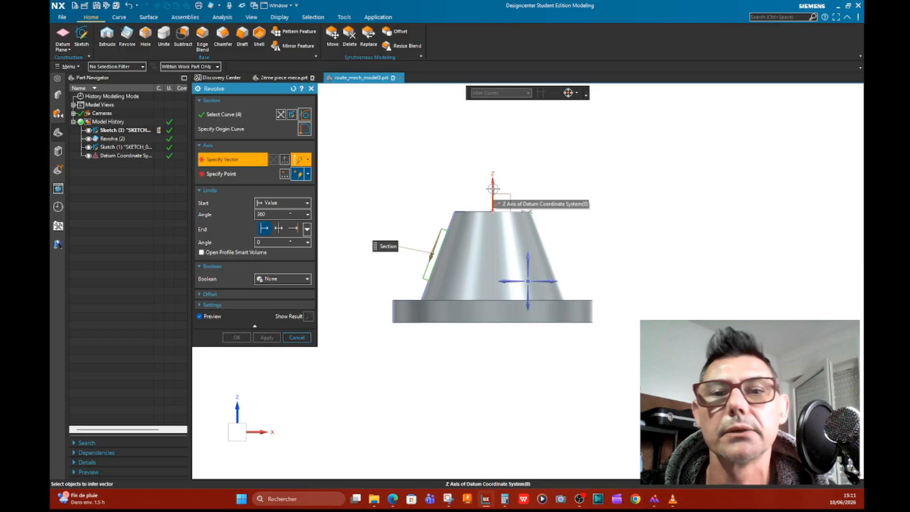
pyautogui.click(493, 189)
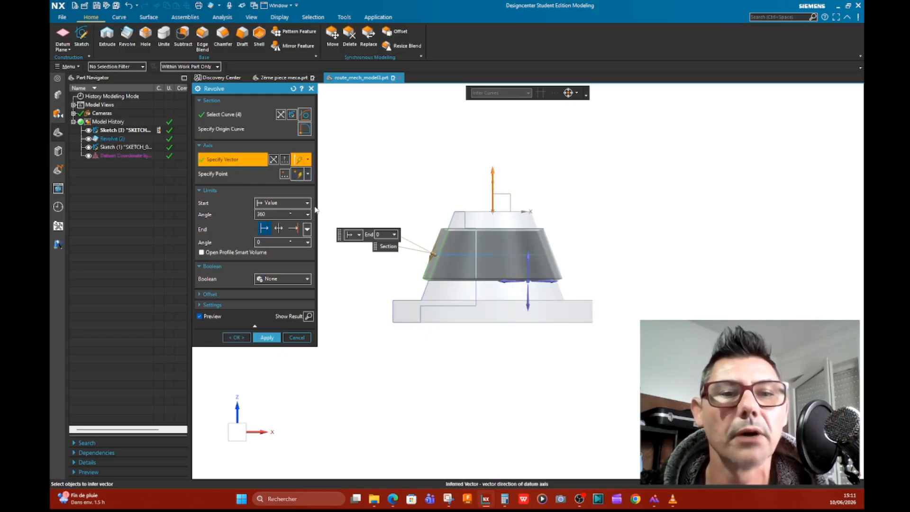
# - Set the revolve limits to a symmetric sweep of 10° and create the rib on the cone's side
pyautogui.click(284, 203)
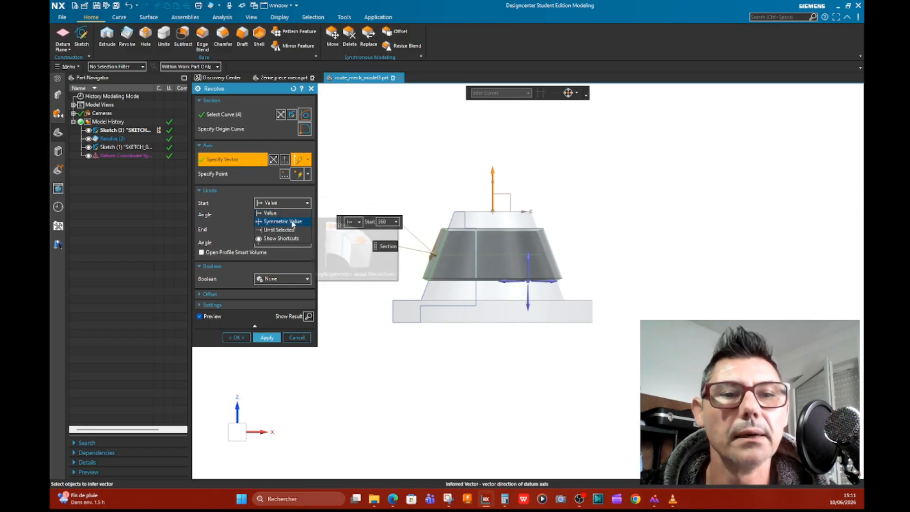
pyautogui.click(292, 222)
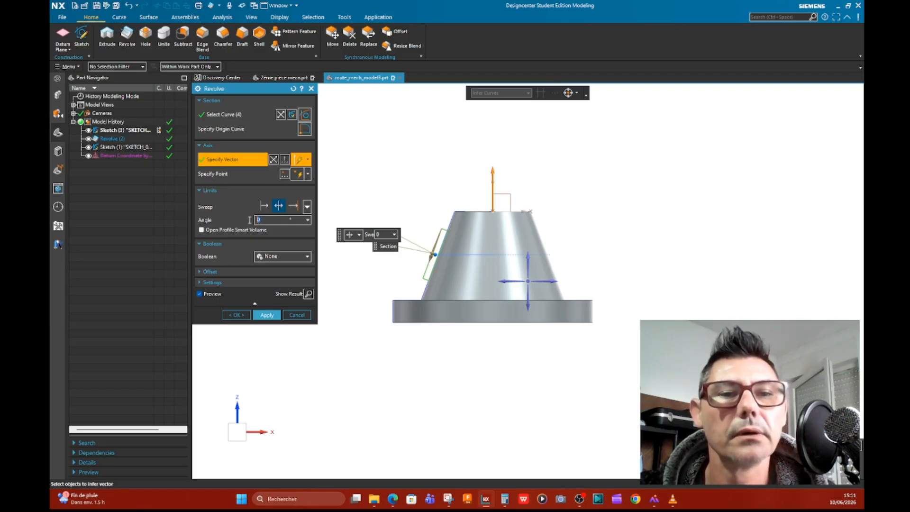
pyautogui.write('10')
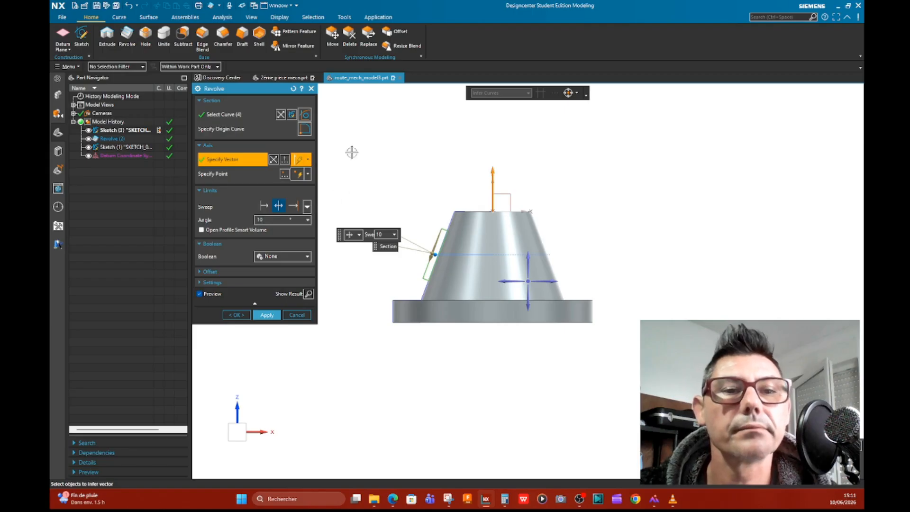
pyautogui.moveTo(401, 212)
pyautogui.keyDown('shift'); pyautogui.mouseDown(button='middle')
pyautogui.moveTo(415, 236)
pyautogui.moveTo(405, 210)
pyautogui.mouseUp(button='middle'); pyautogui.keyUp('shift')
pyautogui.middleClick(403, 210)
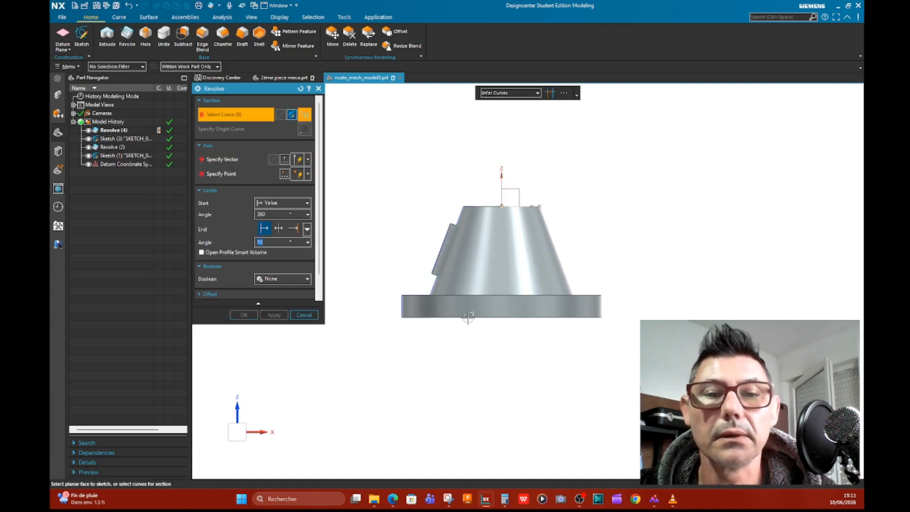
pyautogui.click(279, 228)
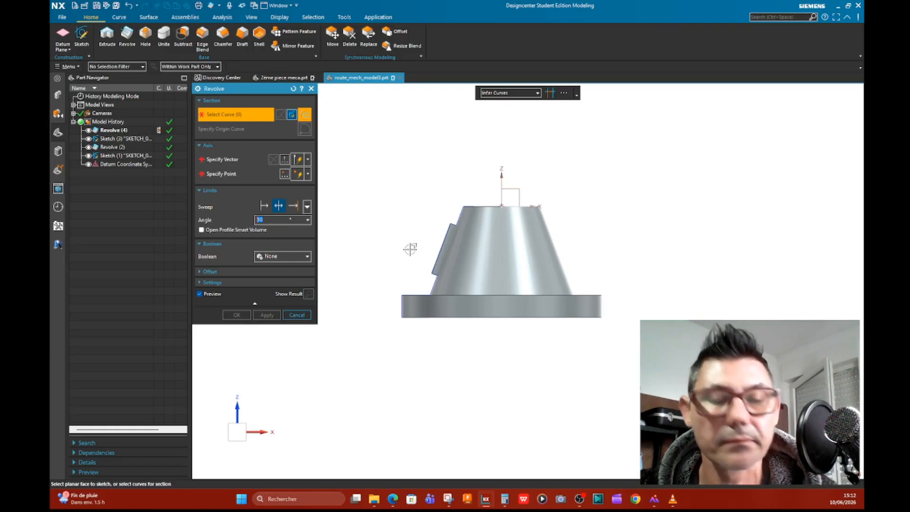
pyautogui.moveTo(421, 266); pyautogui.dragTo(360, 229, button='middle')
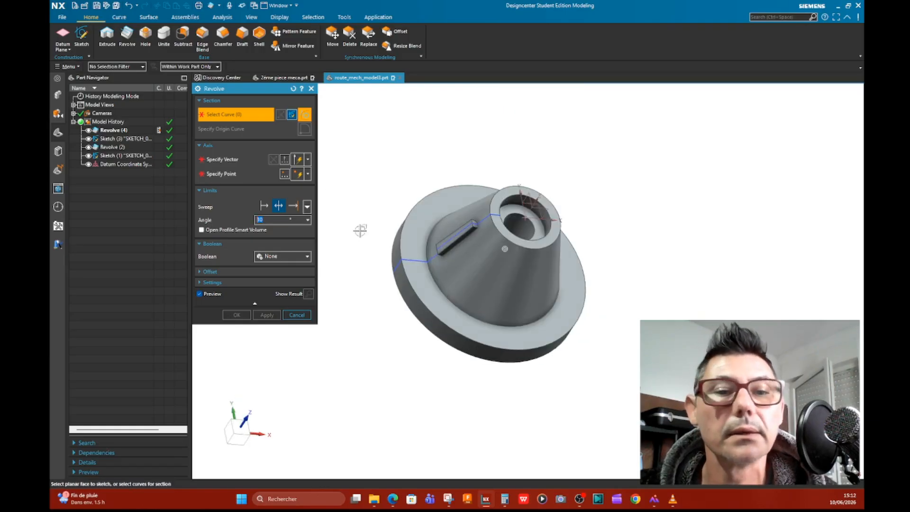
pyautogui.click(307, 257)
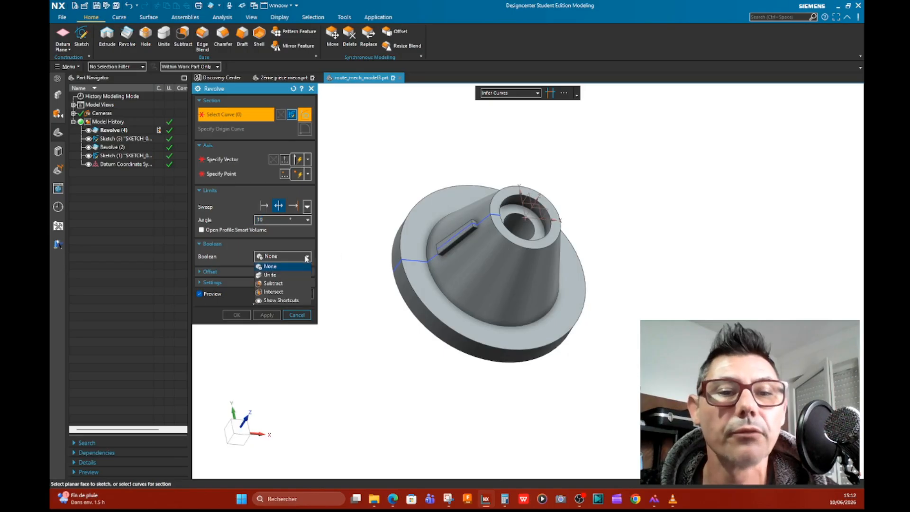
pyautogui.click(271, 276)
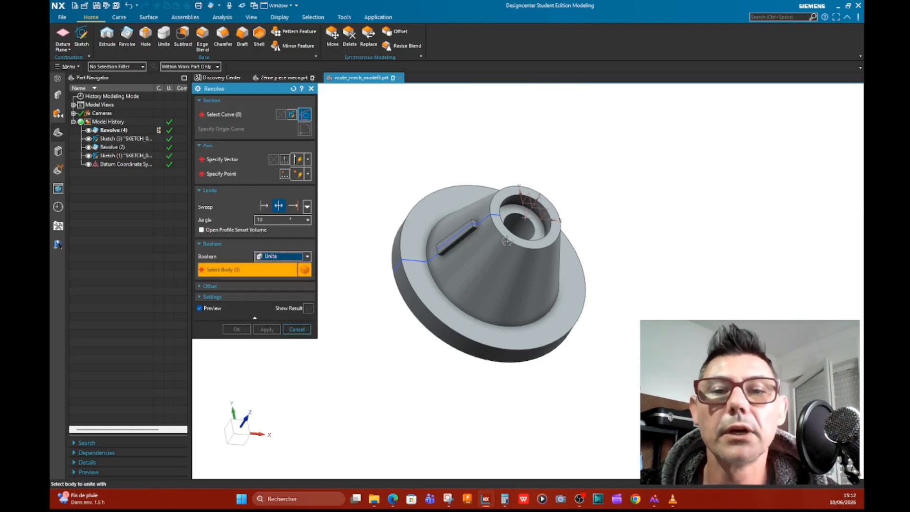
pyautogui.click(297, 330)
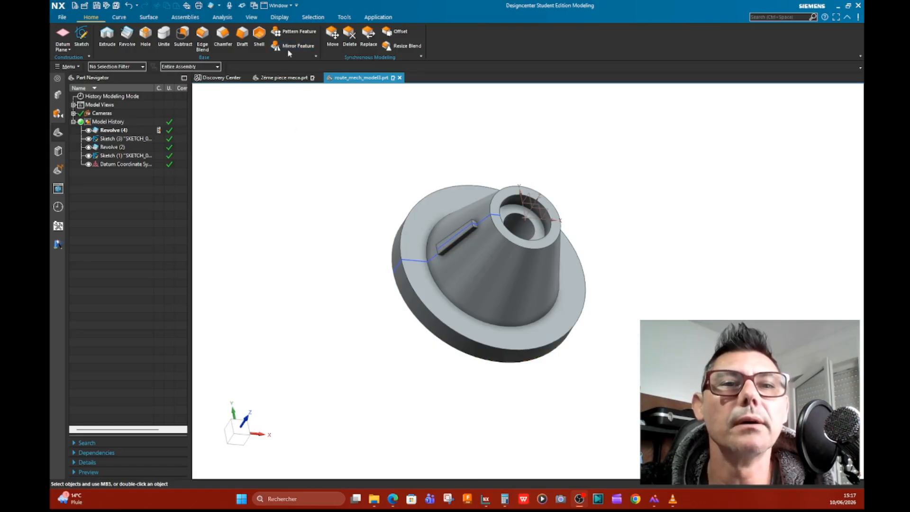
# - Set up a circular Pattern Feature of the revolved rib about the datum Z axis with a count of 4
pyautogui.click(294, 33)
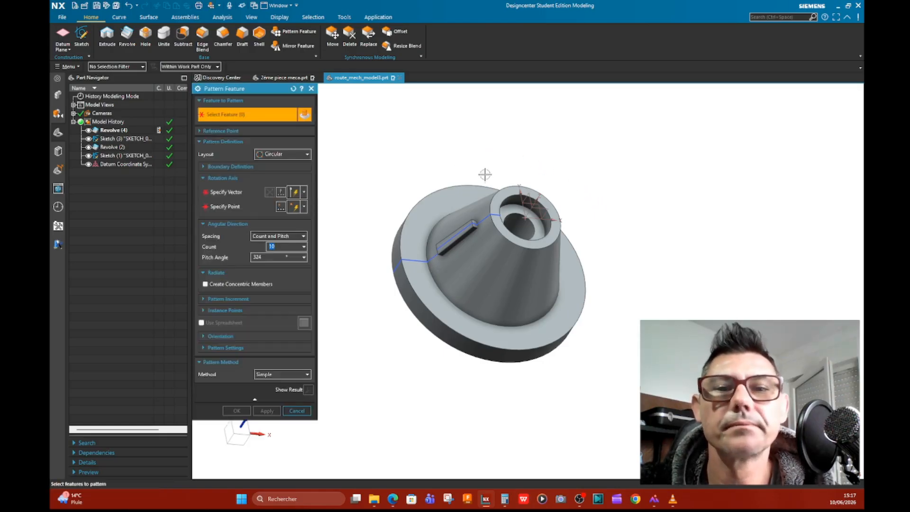
pyautogui.click(459, 238)
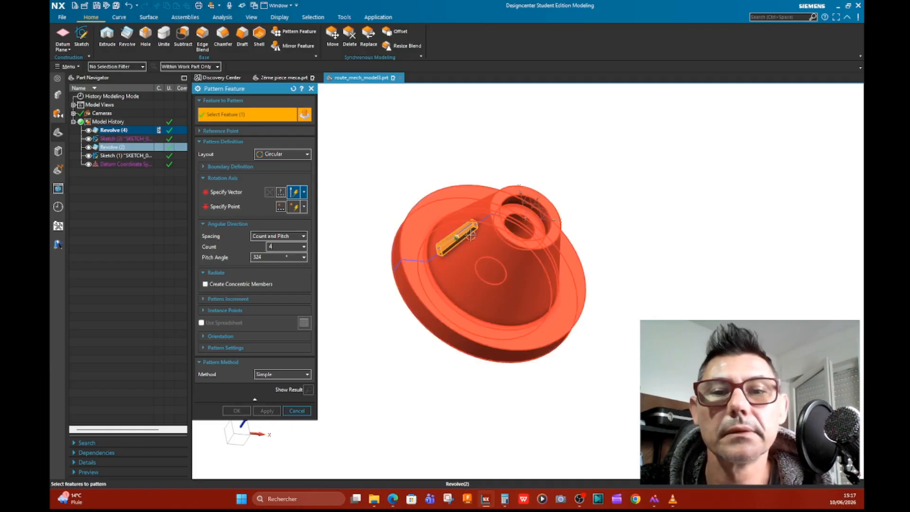
pyautogui.click(293, 193)
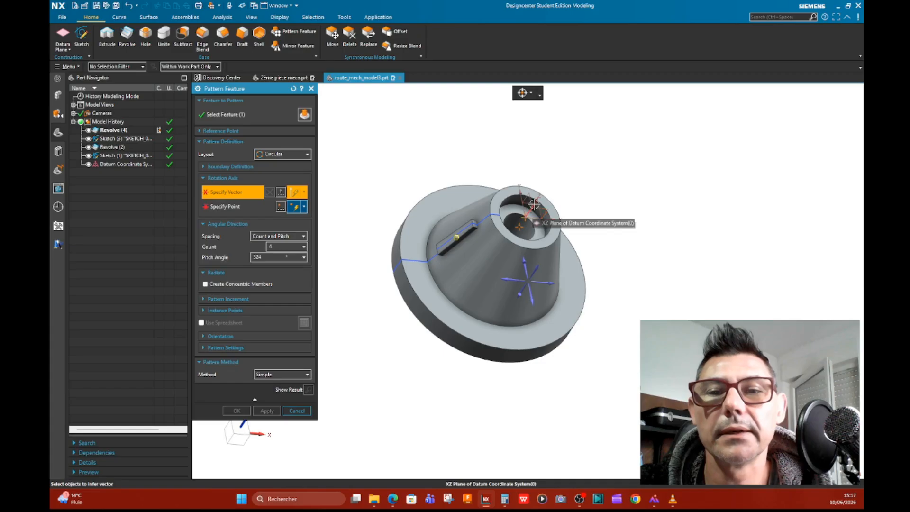
pyautogui.click(535, 204)
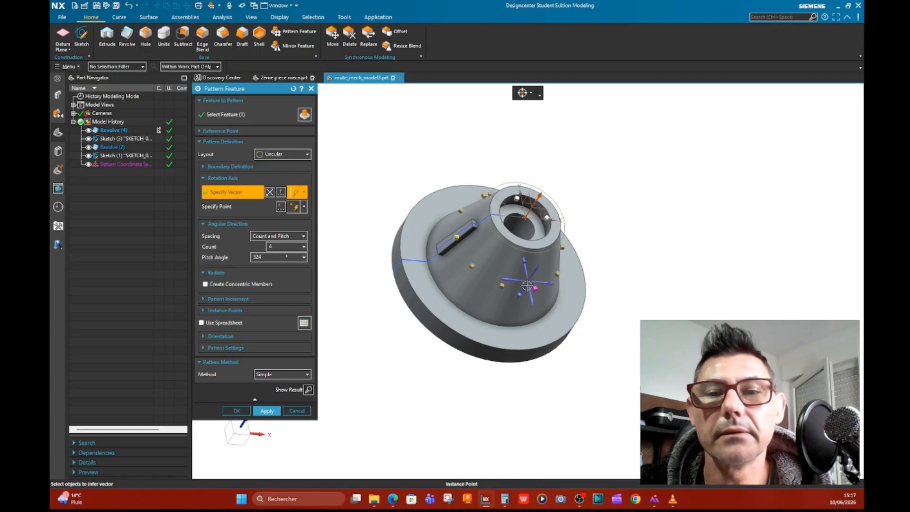
pyautogui.moveTo(591, 282); pyautogui.dragTo(674, 291, button='middle')
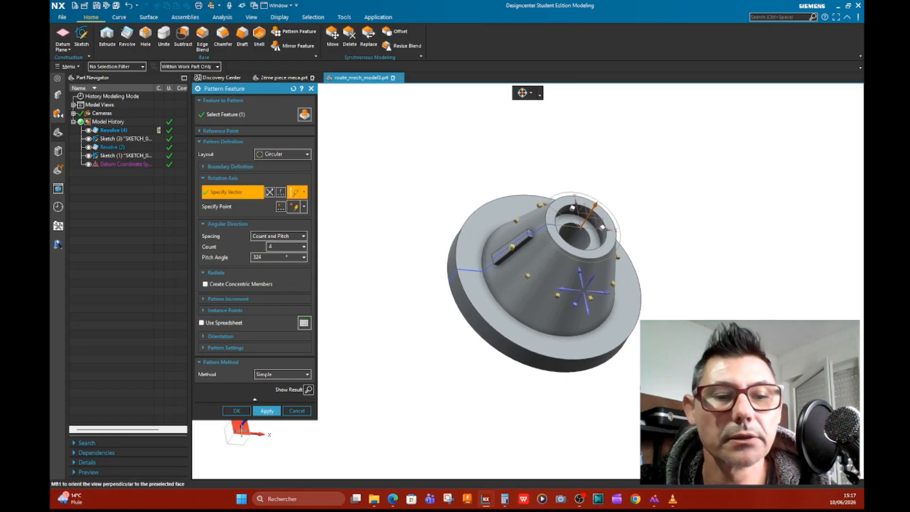
pyautogui.click(240, 428)
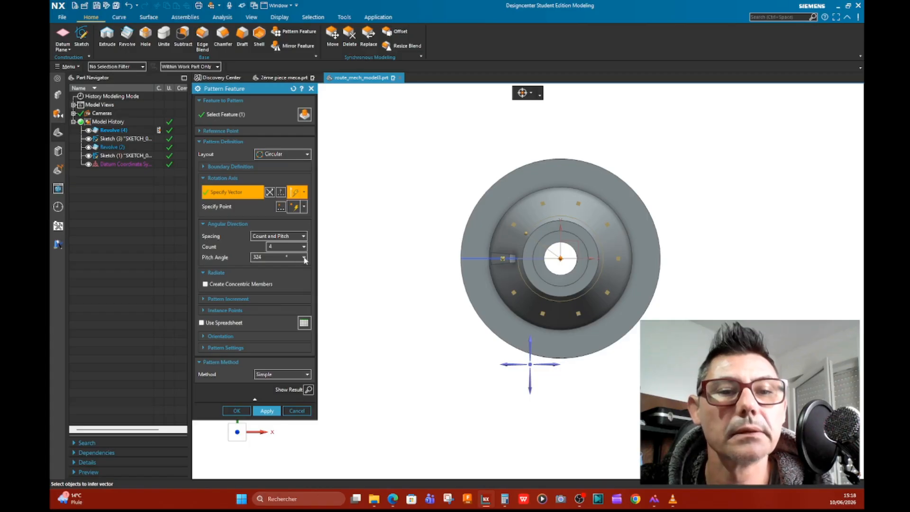
# - Set the rib pattern's pitch angle to 90° with Count and Pitch spacing, and create the pattern
pyautogui.click(304, 237)
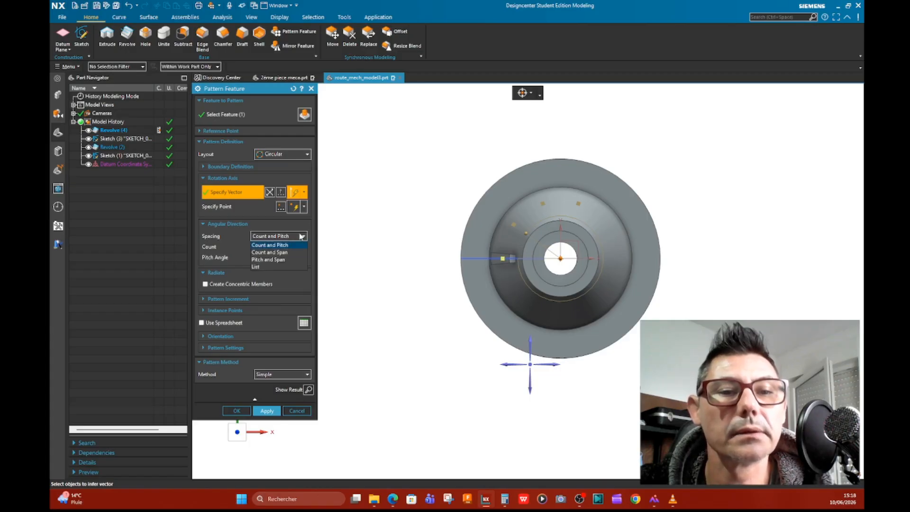
pyautogui.click(295, 245)
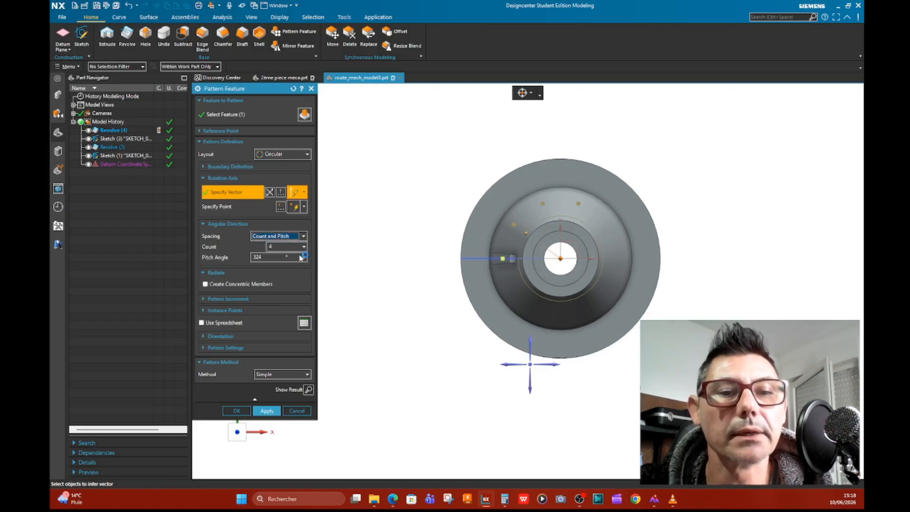
pyautogui.click(304, 259)
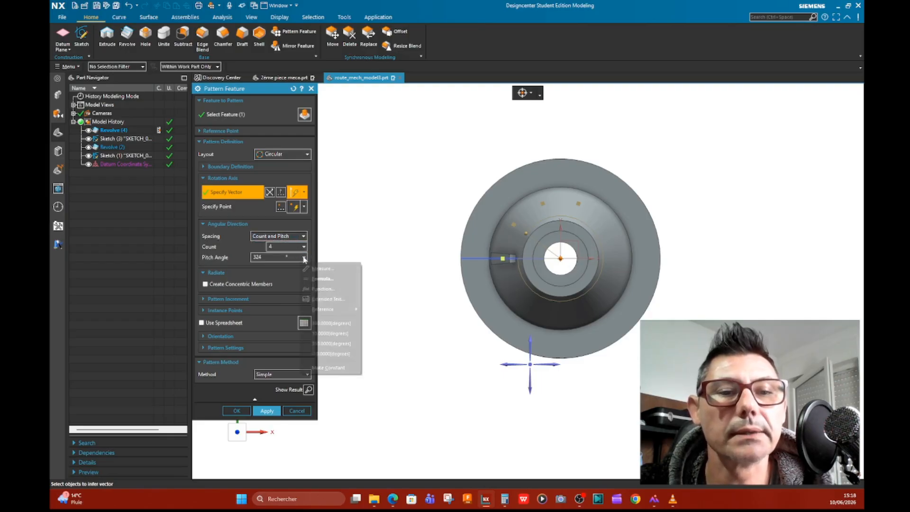
pyautogui.click(268, 257)
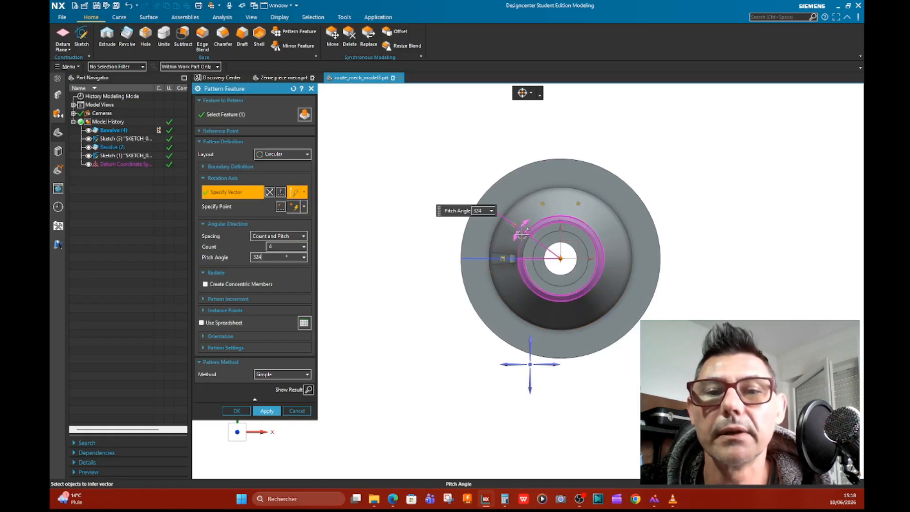
pyautogui.click(522, 234)
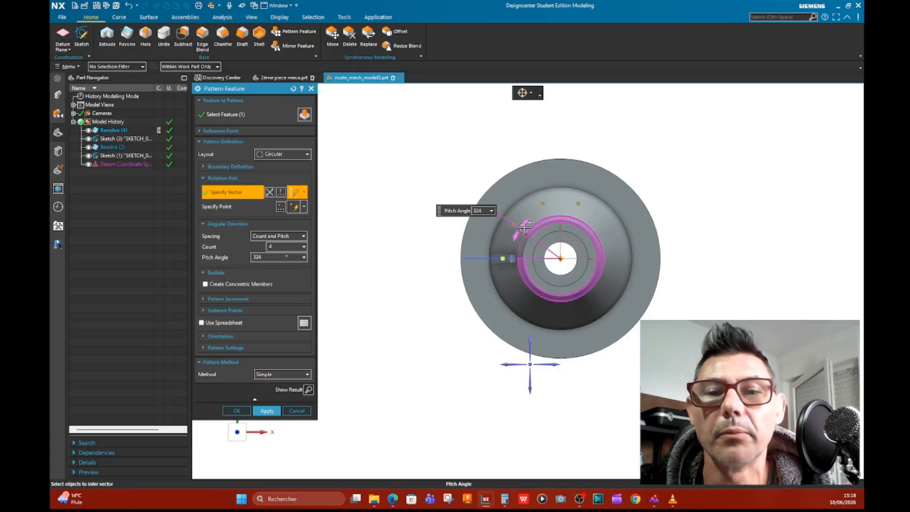
pyautogui.moveTo(526, 228); pyautogui.dragTo(541, 218)
pyautogui.moveTo(495, 237); pyautogui.dragTo(561, 324)
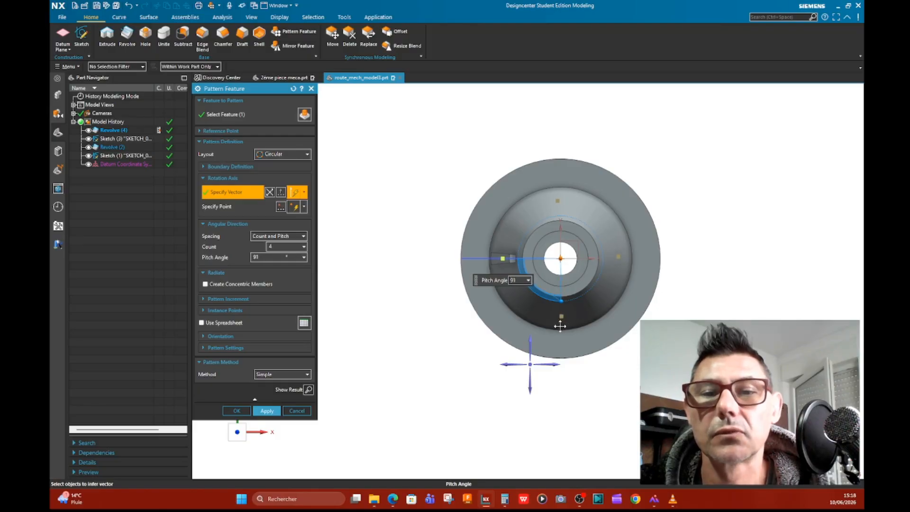
pyautogui.moveTo(559, 326); pyautogui.dragTo(559, 326)
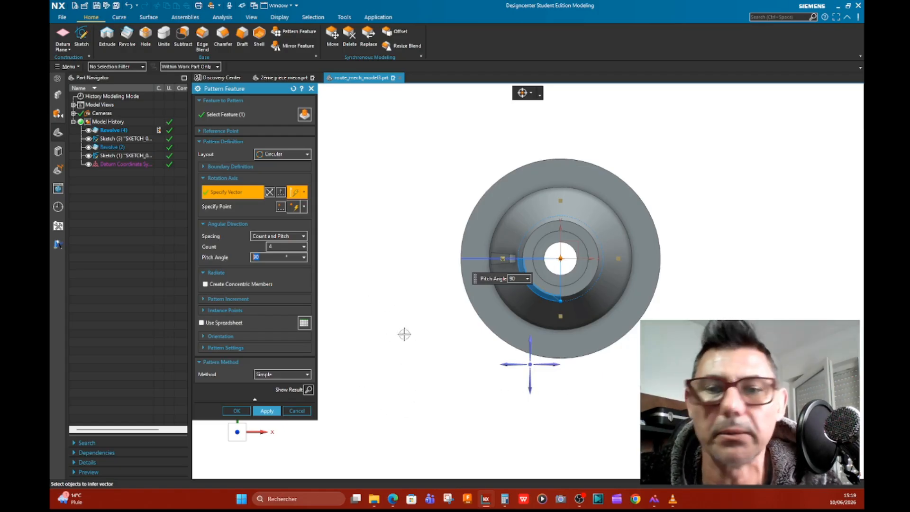
pyautogui.click(264, 412)
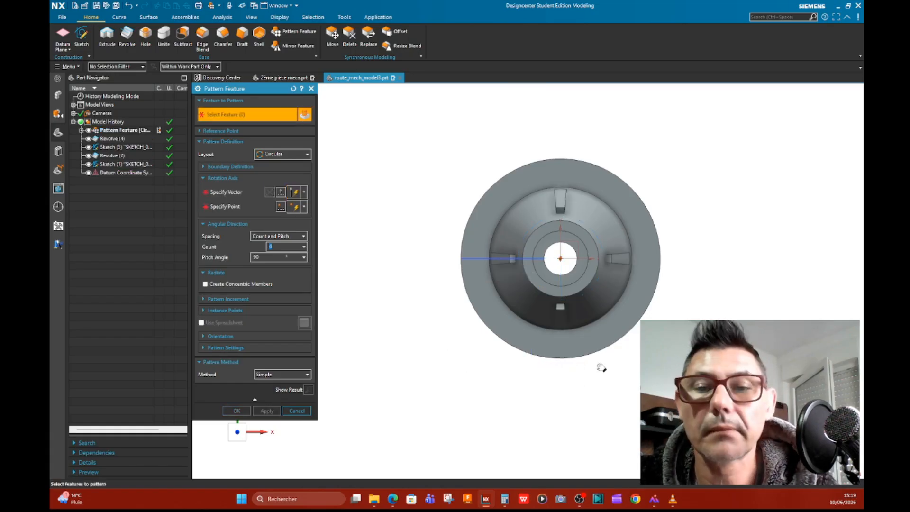
pyautogui.moveTo(600, 368)
pyautogui.mouseDown(button='middle')
pyautogui.moveTo(584, 396)
pyautogui.moveTo(583, 361)
pyautogui.mouseUp(button='middle')
pyautogui.moveTo(596, 269); pyautogui.dragTo(618, 408, button='middle')
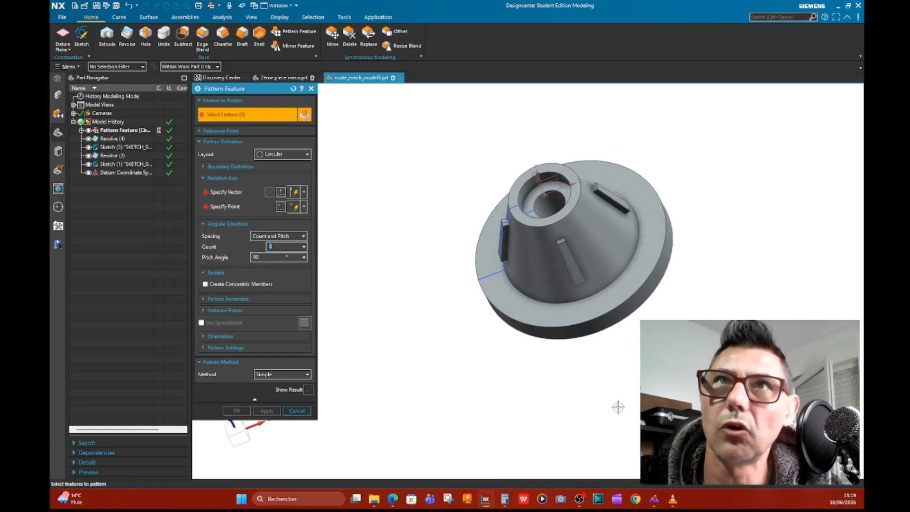
pyautogui.click(296, 411)
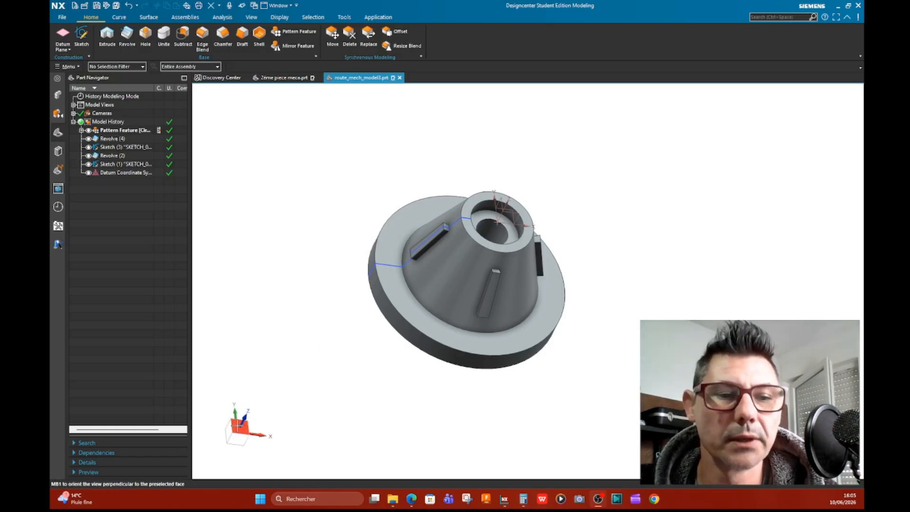
# - Create a new sketch on the flange's annular face around the cone's base, seen from the top
pyautogui.click(237, 426)
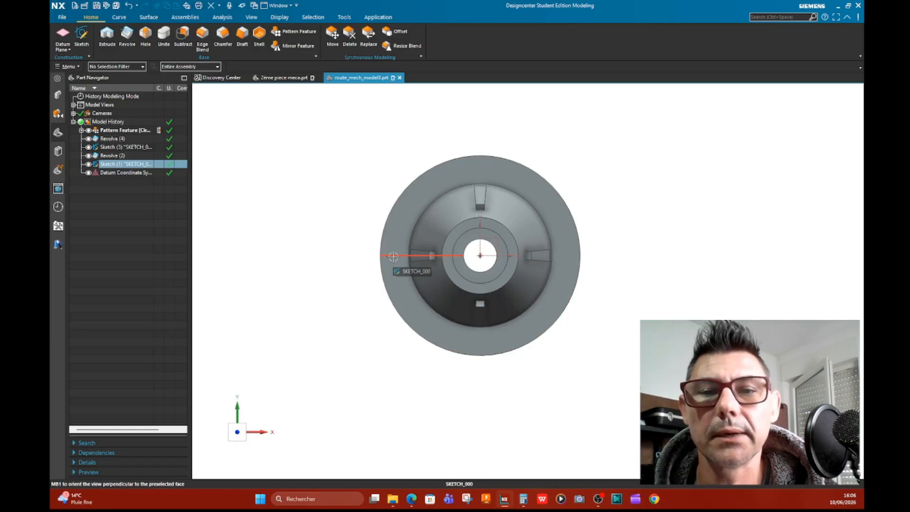
pyautogui.click(82, 34)
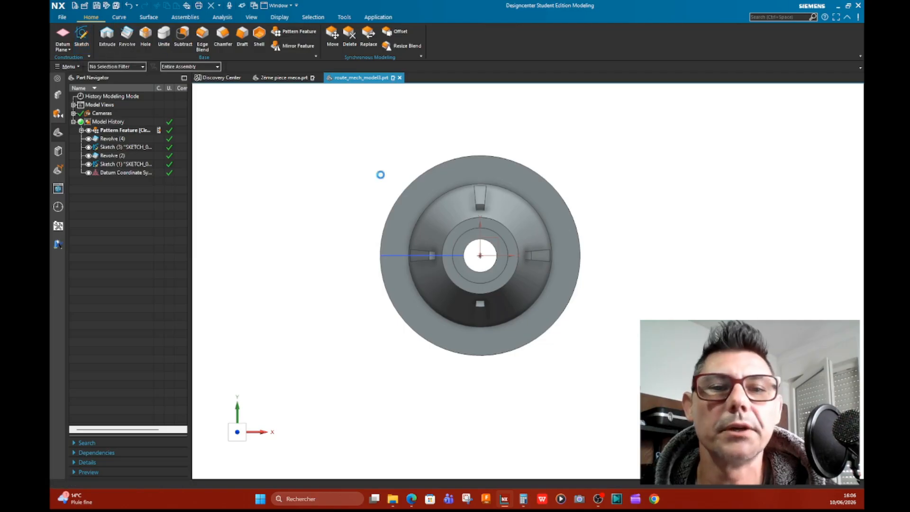
pyautogui.click(395, 246)
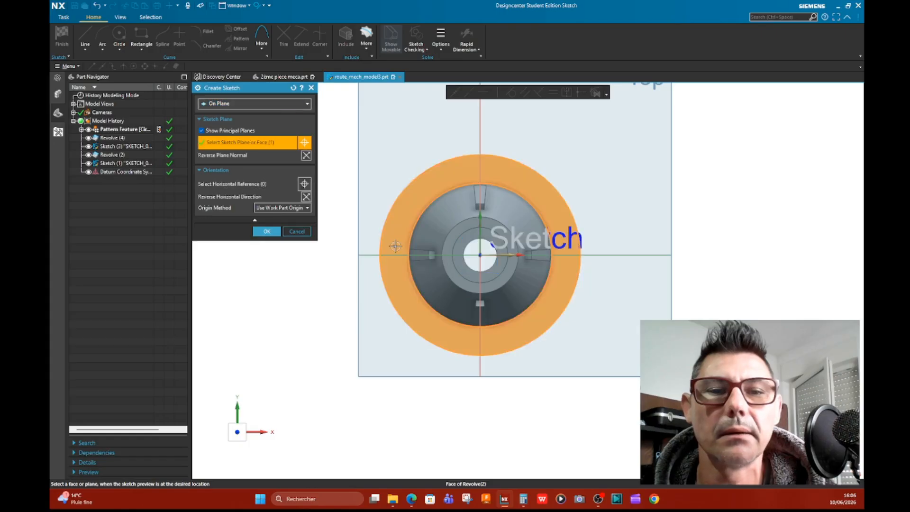
pyautogui.click(265, 231)
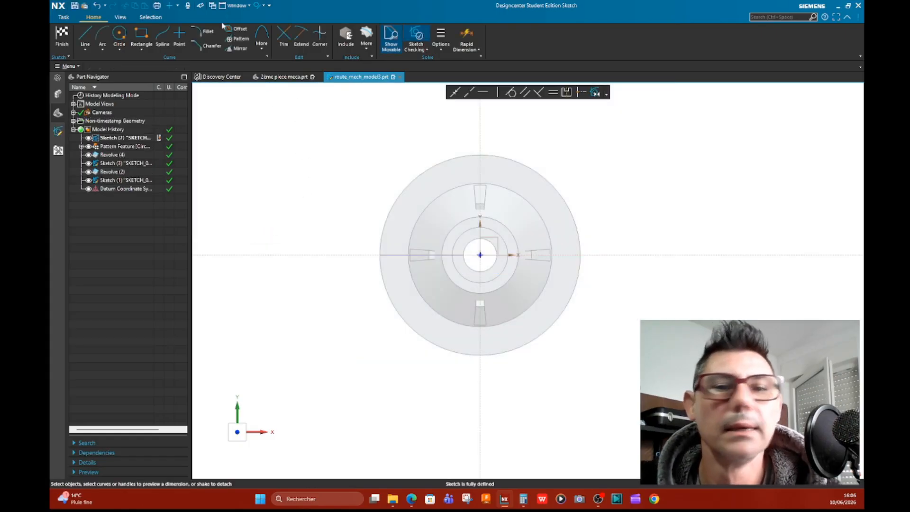
# - Sketch a 150 mm diameter circle centred on the origin of the flange face
pyautogui.click(119, 35)
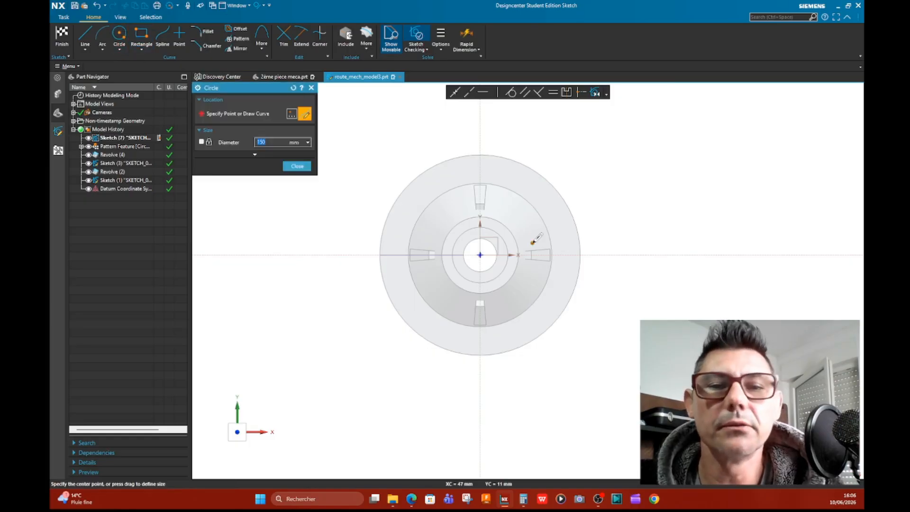
pyautogui.click(481, 254)
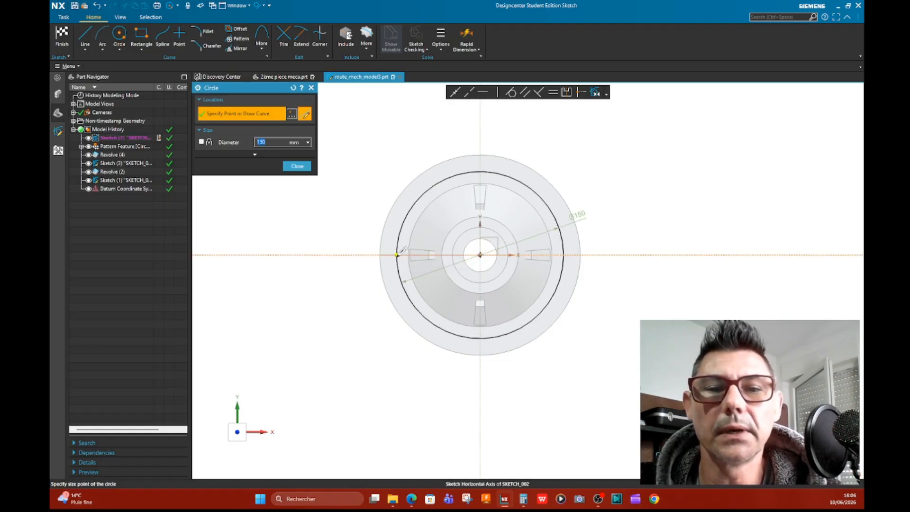
pyautogui.click(396, 255)
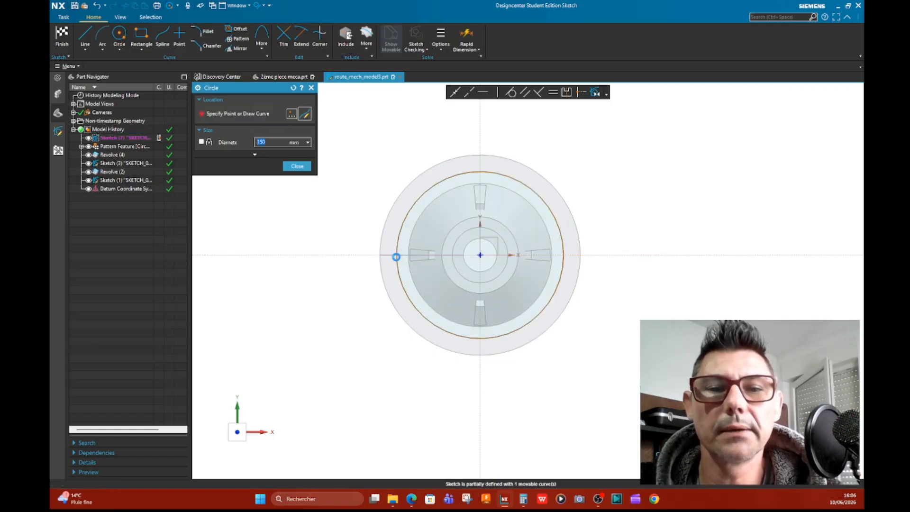
pyautogui.click(298, 167)
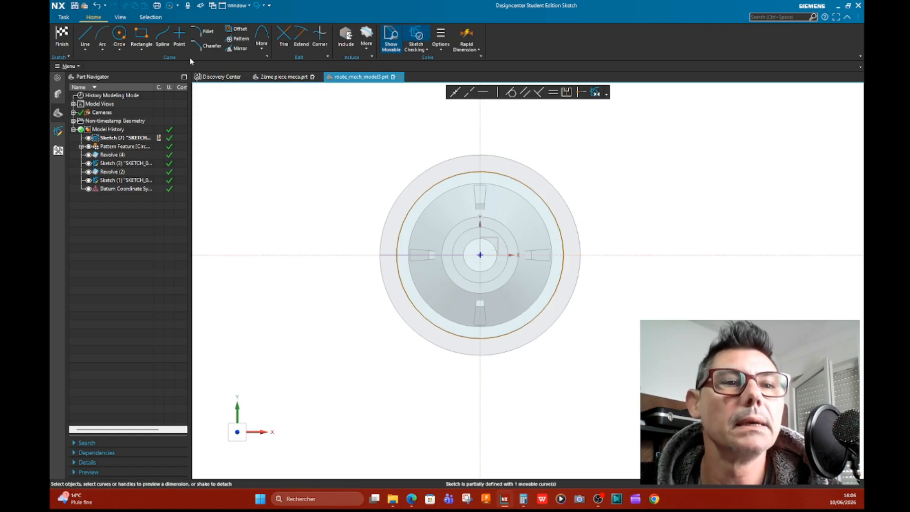
pyautogui.click(180, 34)
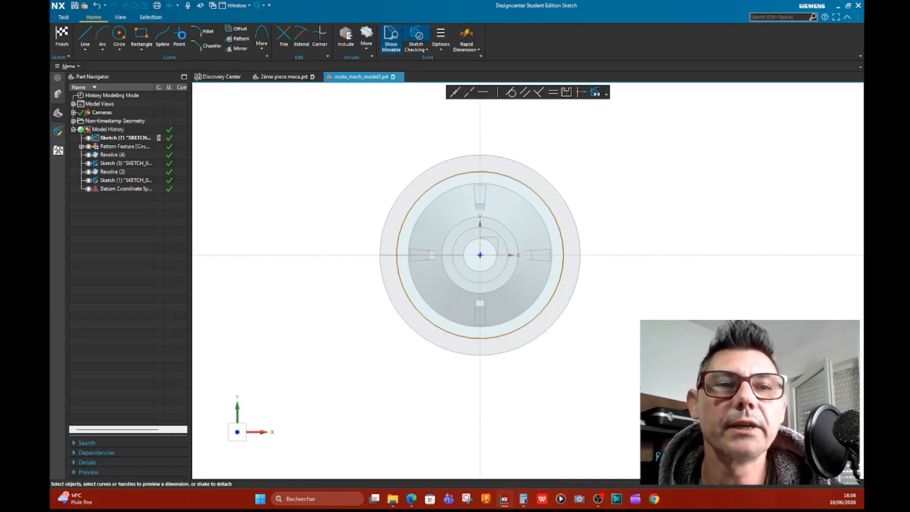
pyautogui.click(397, 255)
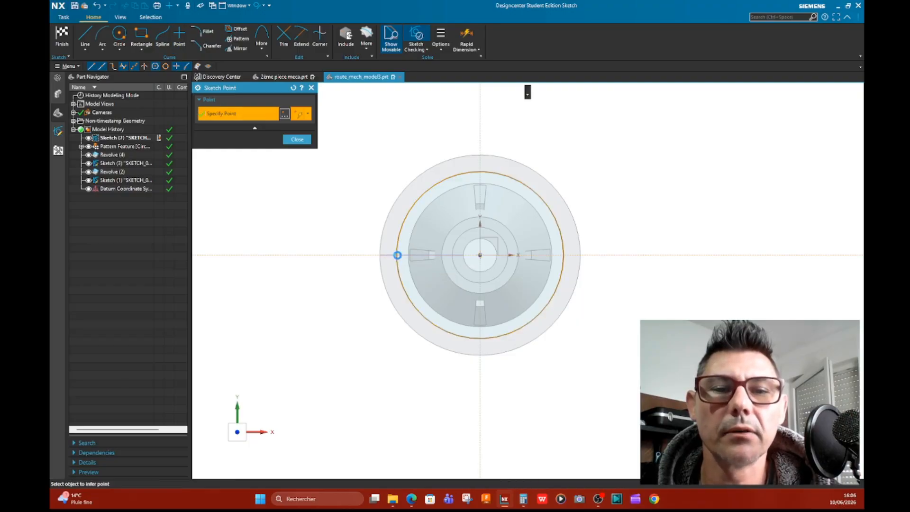
pyautogui.click(298, 139)
# - Place a sketch point where the 150 mm circle crosses the horizontal axis on the negative X side, and finish the sketch
pyautogui.scroll(-3, 392, 259)
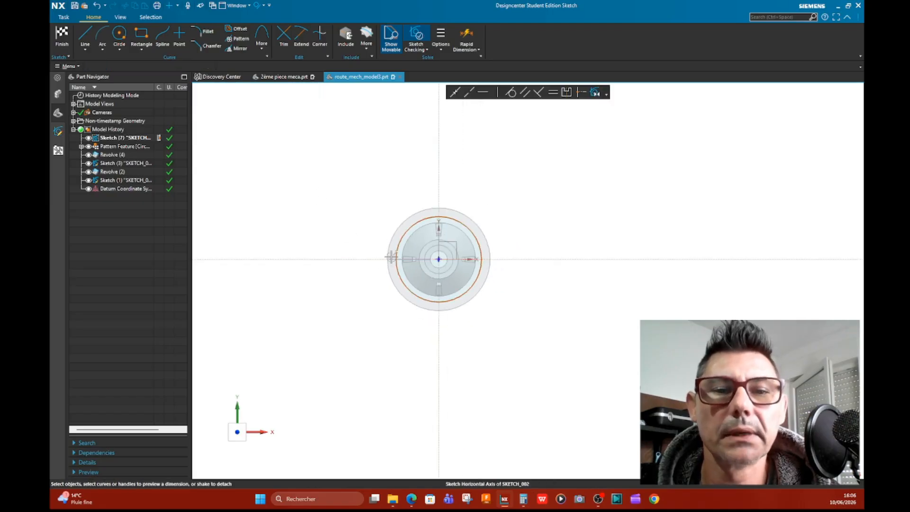
pyautogui.scroll(8, 388, 255)
pyautogui.scroll(1, 387, 255)
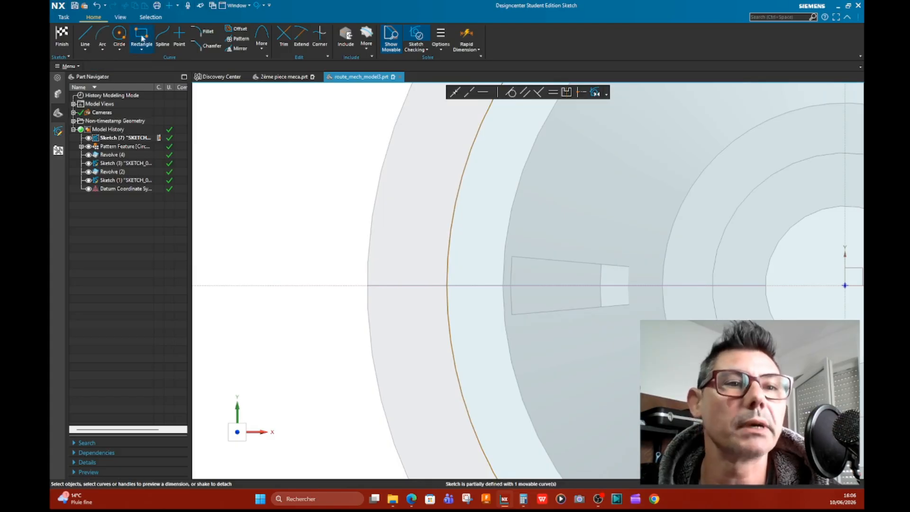
pyautogui.click(180, 36)
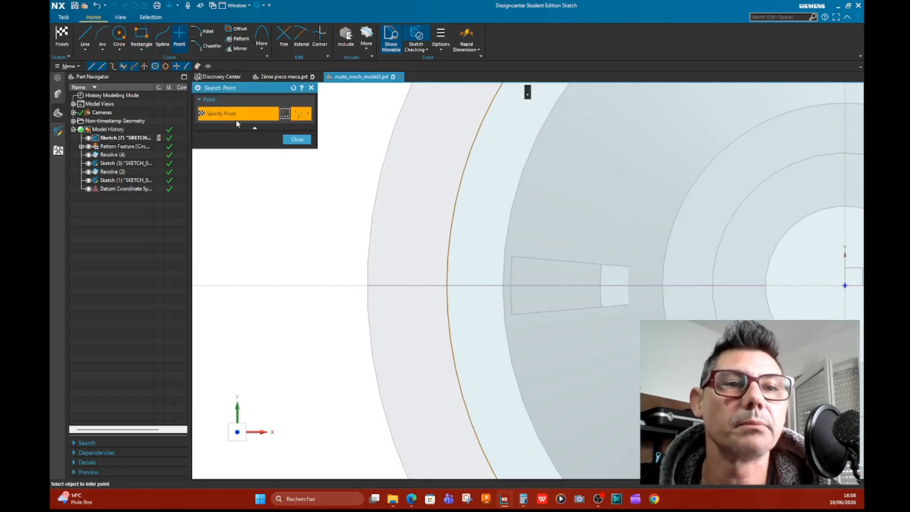
pyautogui.click(447, 285)
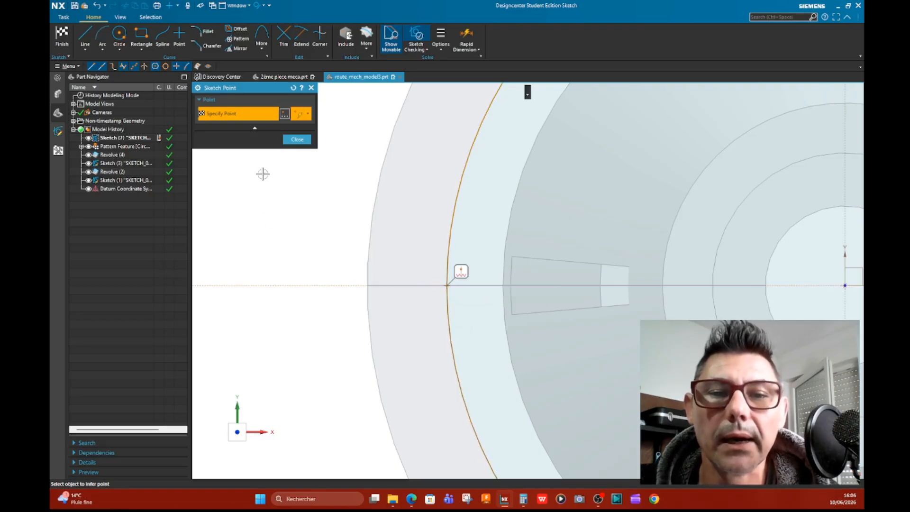
pyautogui.click(298, 139)
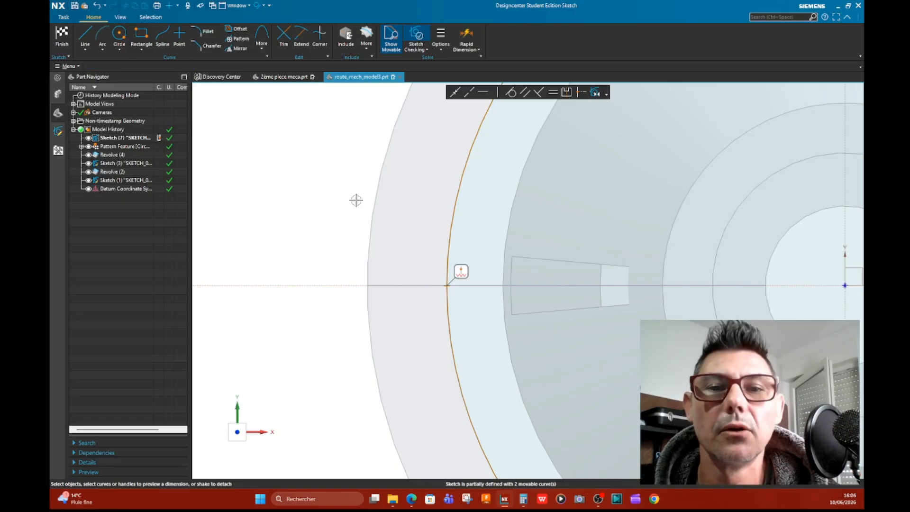
pyautogui.scroll(2, 353, 199)
pyautogui.scroll(-2, 351, 197)
pyautogui.scroll(-4, 350, 196)
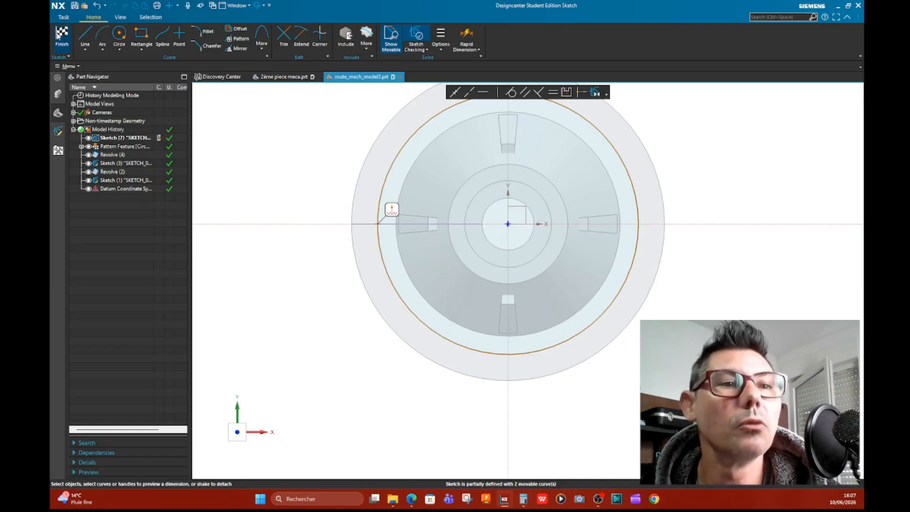
pyautogui.click(61, 36)
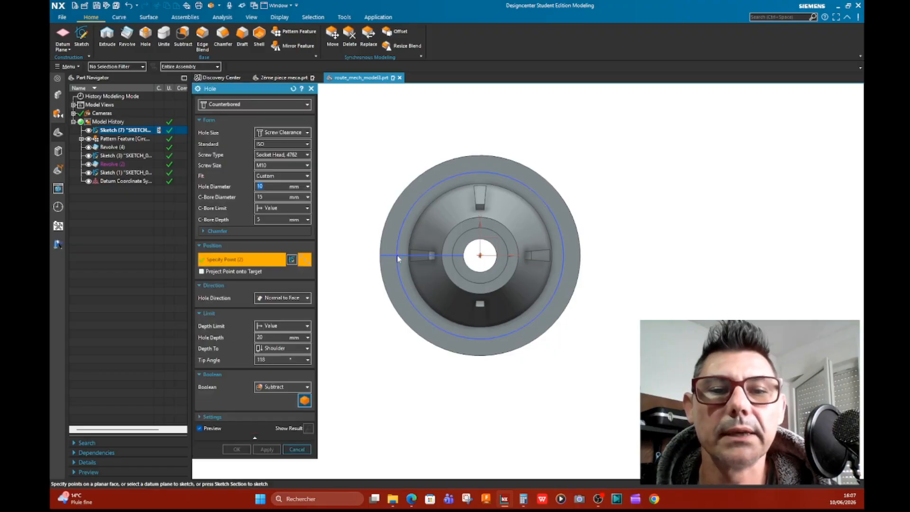
# - Create a counterbored M10 socket-head clearance hole at the sketch point, 10 mm diameter and 20 mm deep, with a 15 mm by 5 mm counterbore
pyautogui.click(396, 255)
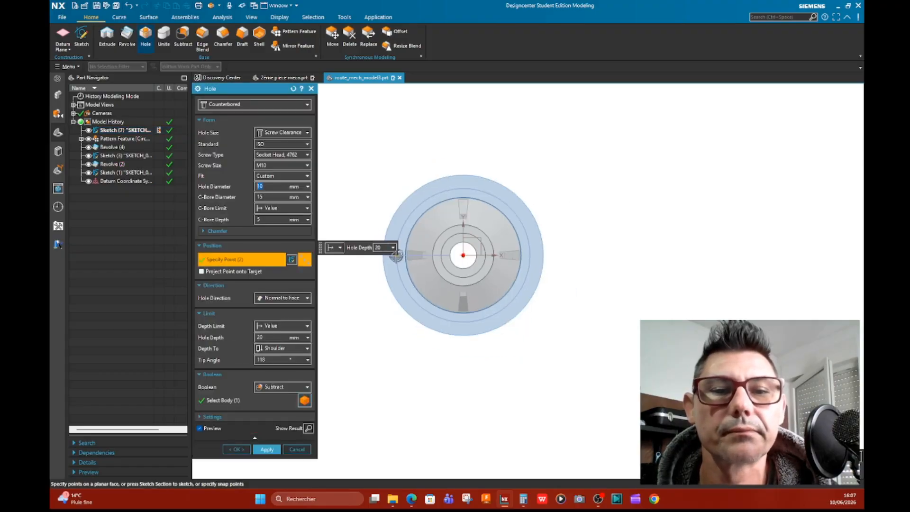
pyautogui.scroll(2, 397, 256)
pyautogui.scroll(3, 397, 254)
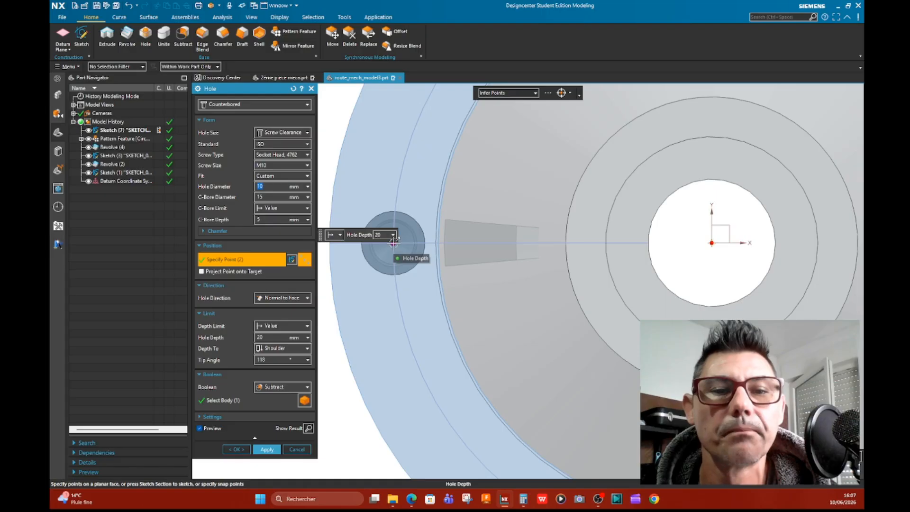
pyautogui.click(394, 242)
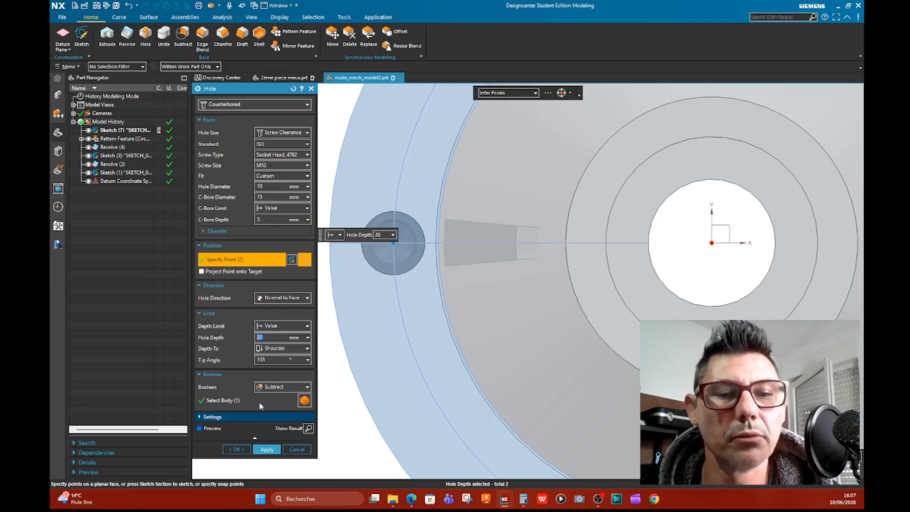
pyautogui.click(267, 449)
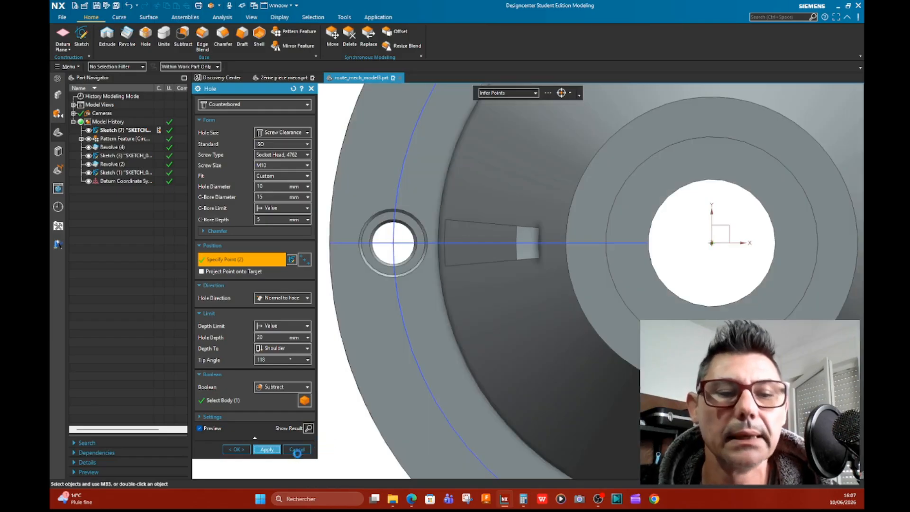
pyautogui.click(301, 448)
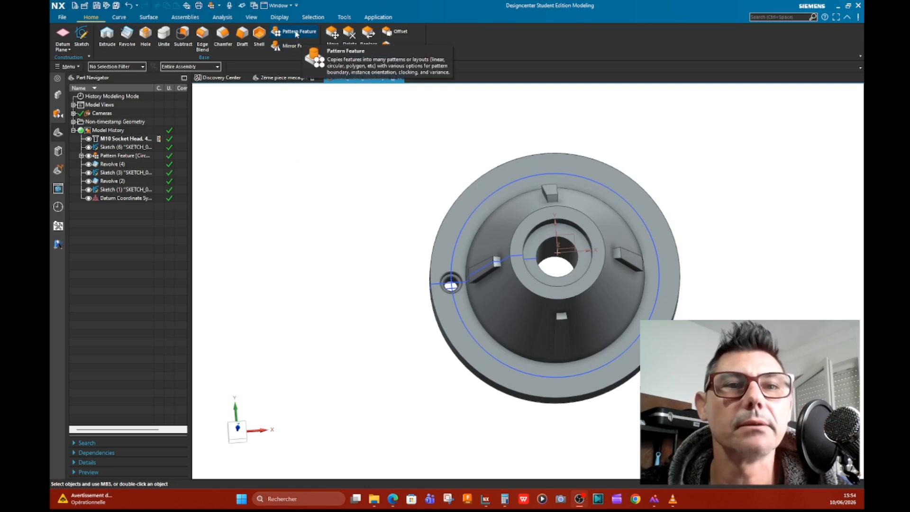
# - Start a circular Pattern Feature with the counterbored flange hole as the feature to pattern
pyautogui.click(297, 33)
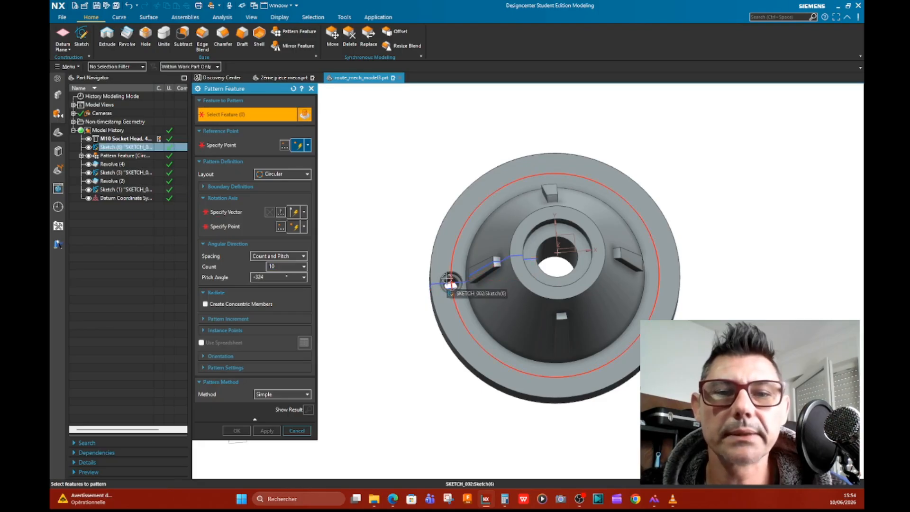
pyautogui.scroll(-3, 442, 279)
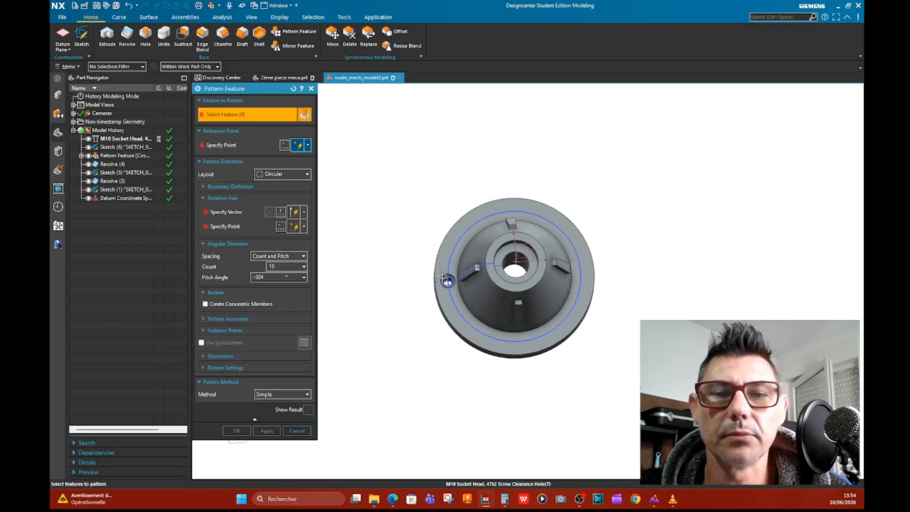
pyautogui.scroll(6, 442, 279)
pyautogui.scroll(2, 443, 278)
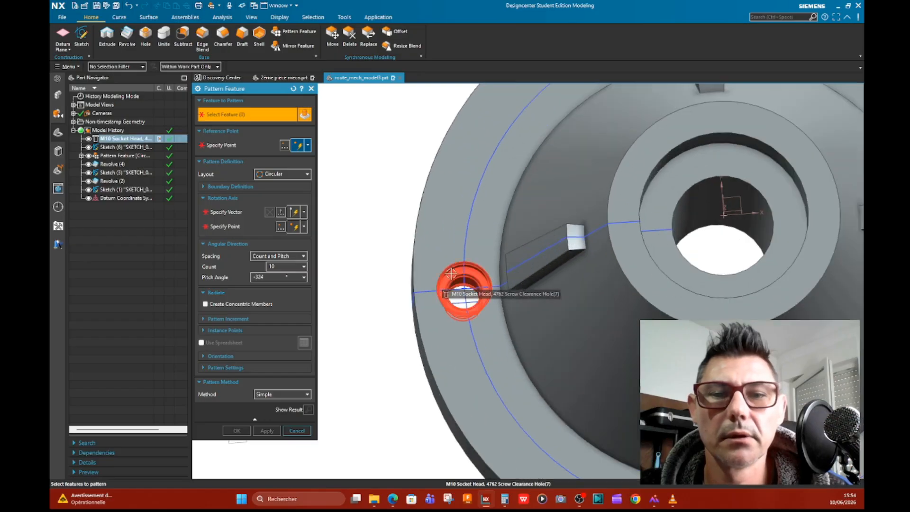
pyautogui.click(450, 273)
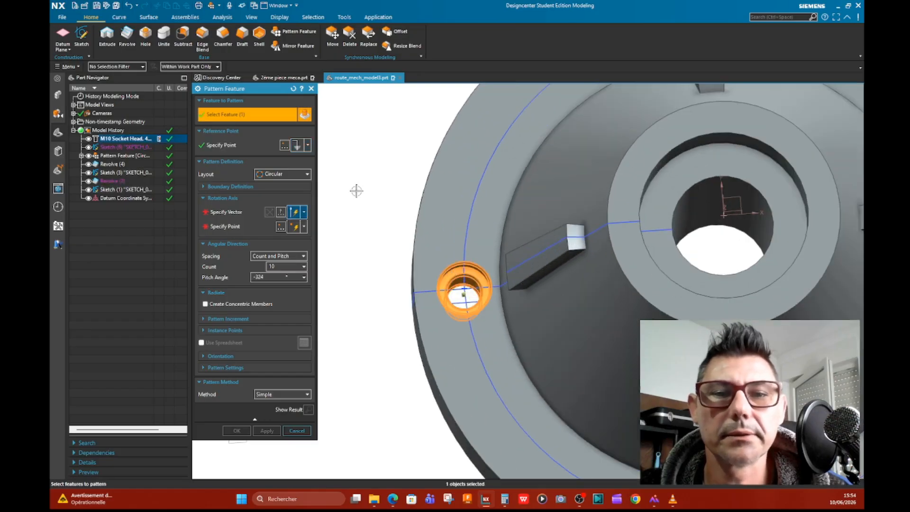
pyautogui.scroll(-4, 357, 191)
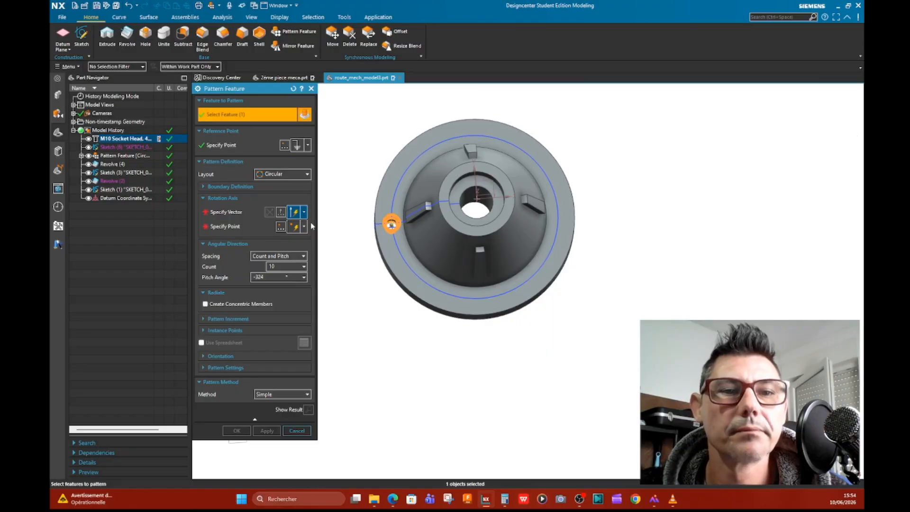
# - Pattern the hole around the datum Z axis using Count and Pitch spacing, with a count of 10 and a pitch angle of -324°
pyautogui.click(294, 212)
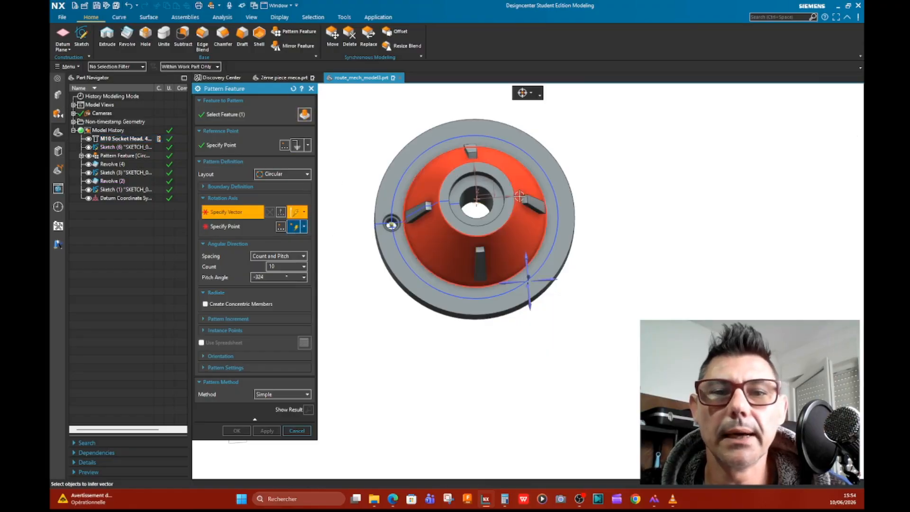
pyautogui.moveTo(509, 192); pyautogui.dragTo(521, 162, button='middle')
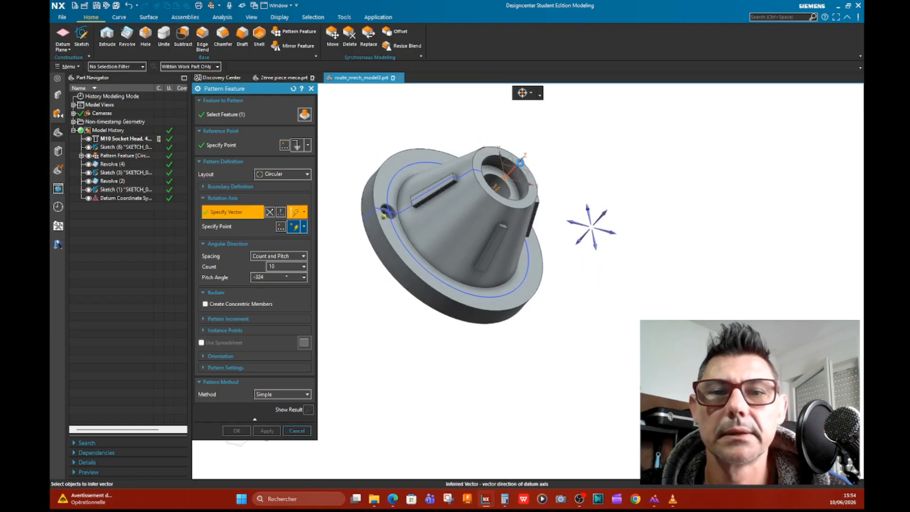
pyautogui.click(519, 163)
pyautogui.moveTo(595, 164); pyautogui.dragTo(574, 189, button='middle')
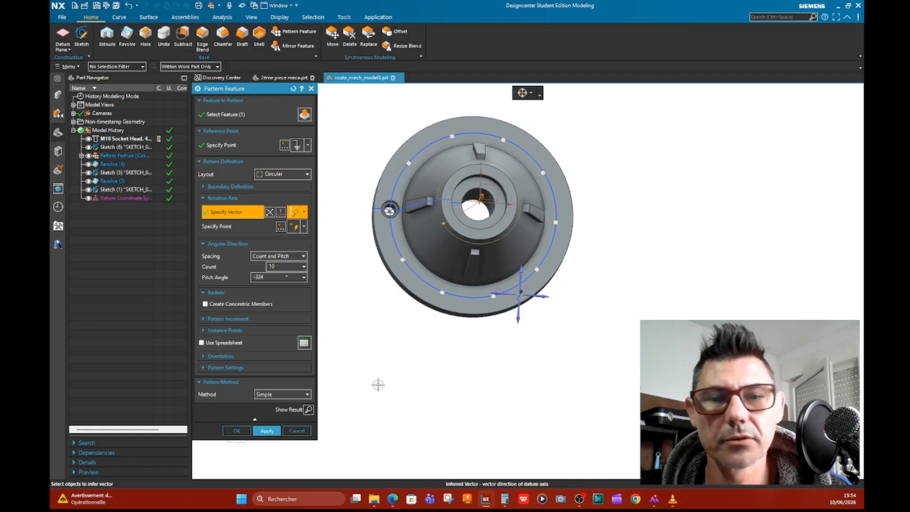
pyautogui.click(267, 431)
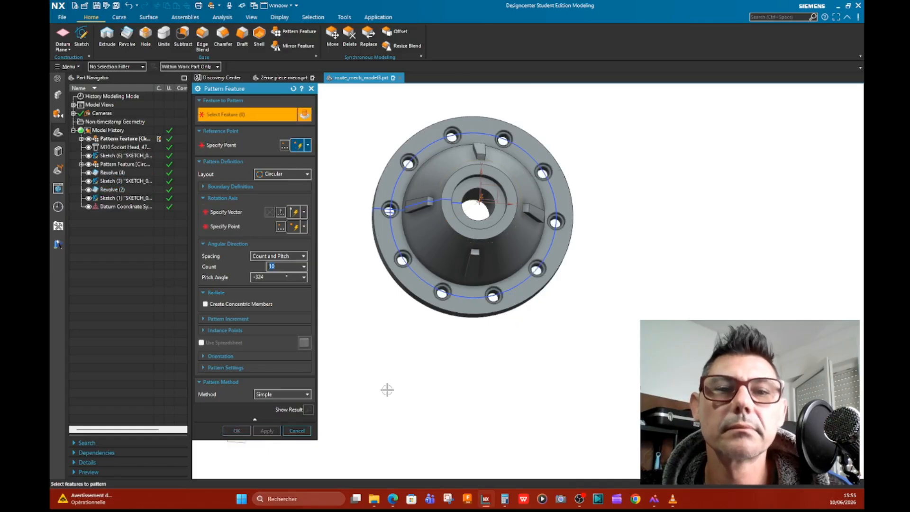
pyautogui.click(297, 431)
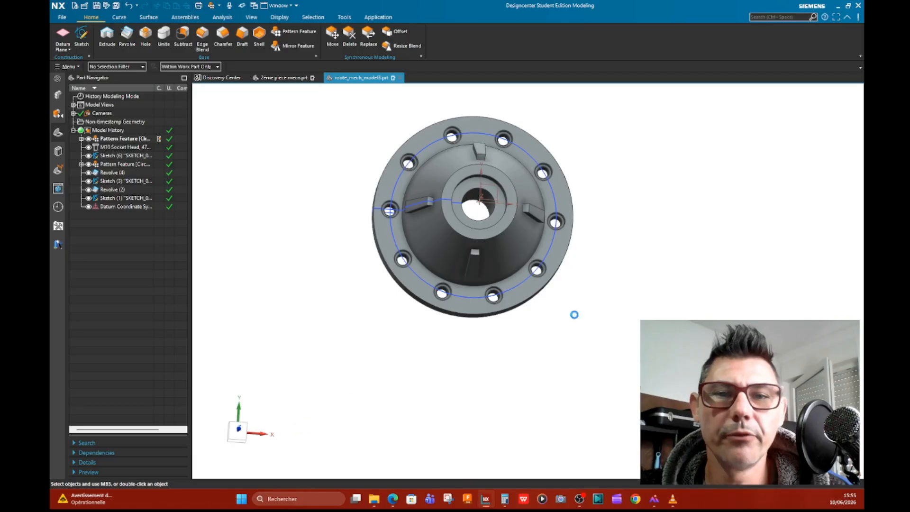
# - Add a 3 mm symmetric chamfer to the outer circular edge at the top of the cone
pyautogui.moveTo(595, 283); pyautogui.dragTo(603, 265, button='middle')
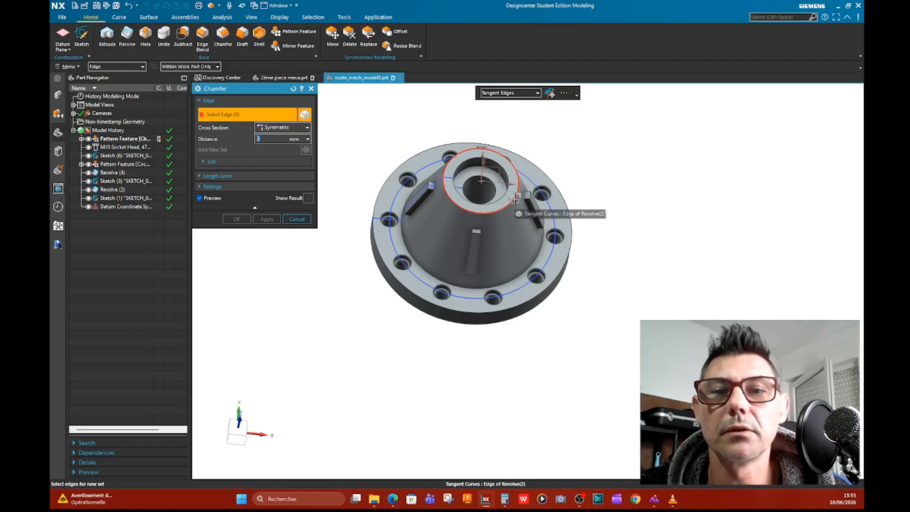
pyautogui.click(514, 199)
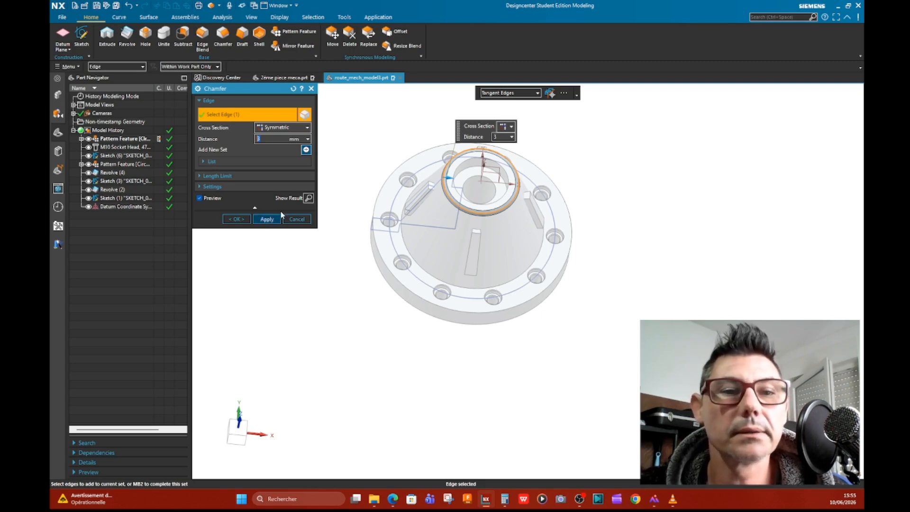
pyautogui.click(268, 220)
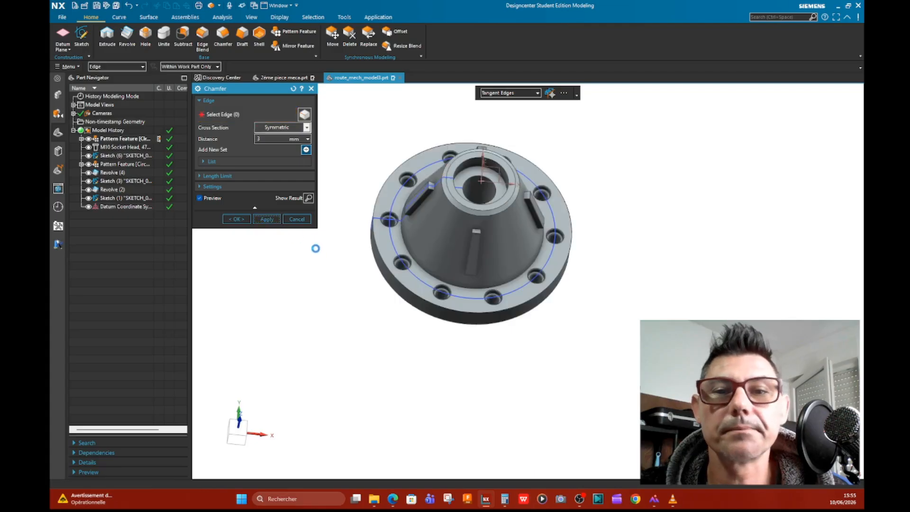
pyautogui.click(297, 220)
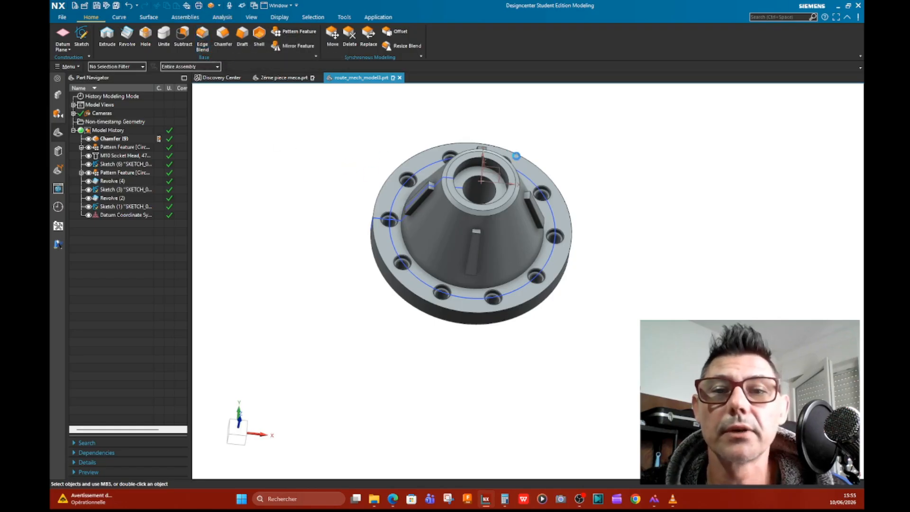
# - Add a 3 mm circular, tangent-continuous Edge Blend to two circular bore edges at the cone's top and the flange's upper and lower outer edges
pyautogui.press('b')
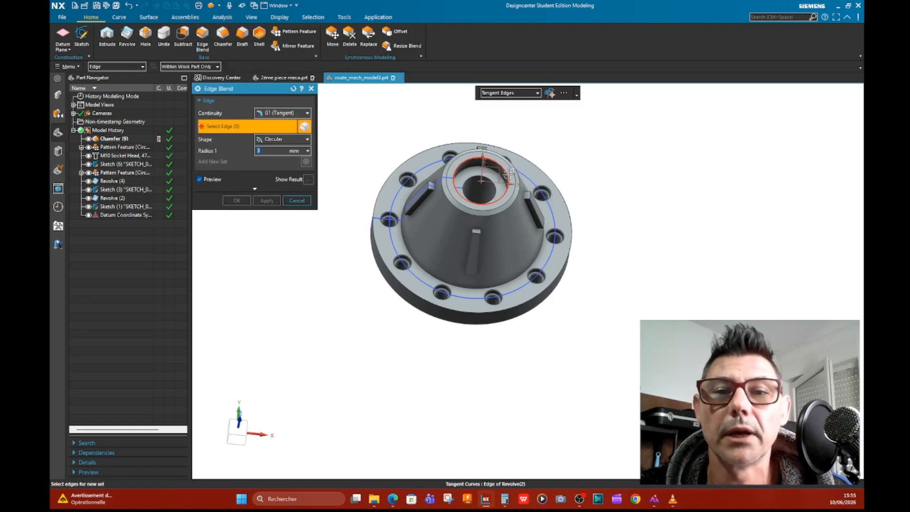
pyautogui.click(504, 177)
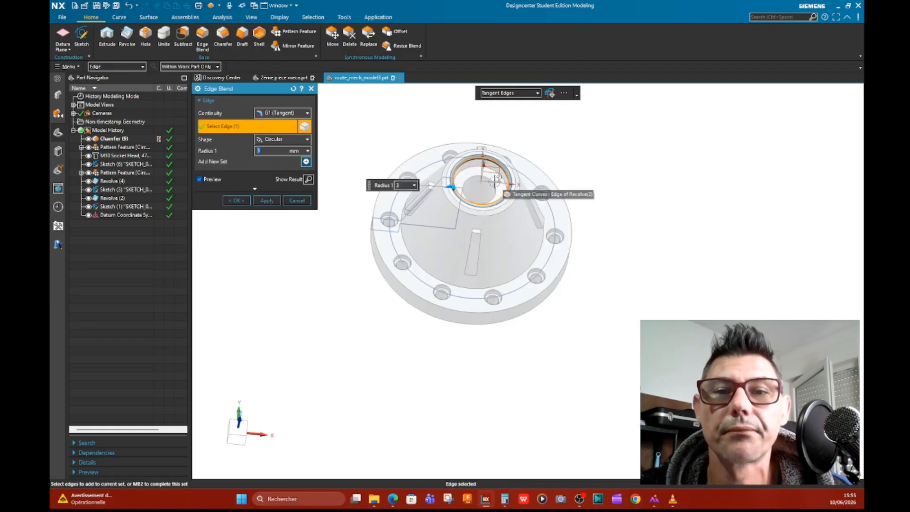
pyautogui.click(502, 178)
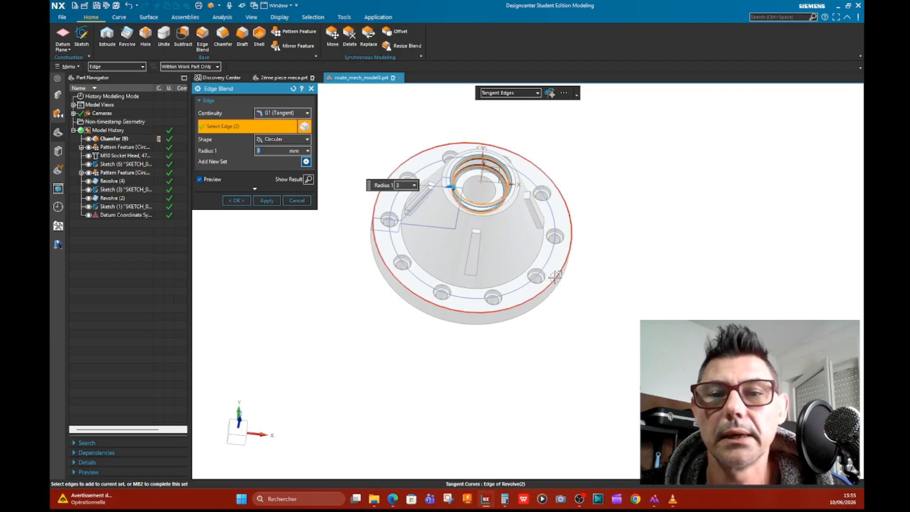
pyautogui.click(556, 286)
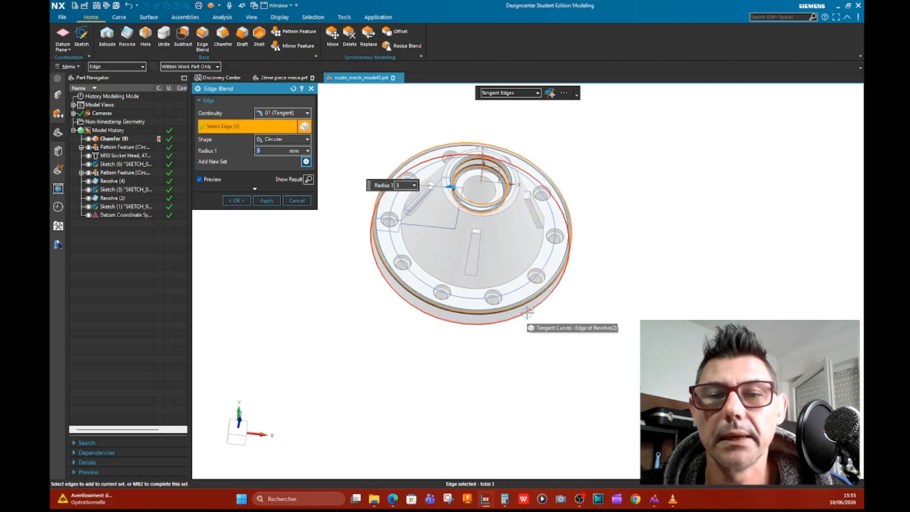
pyautogui.click(527, 313)
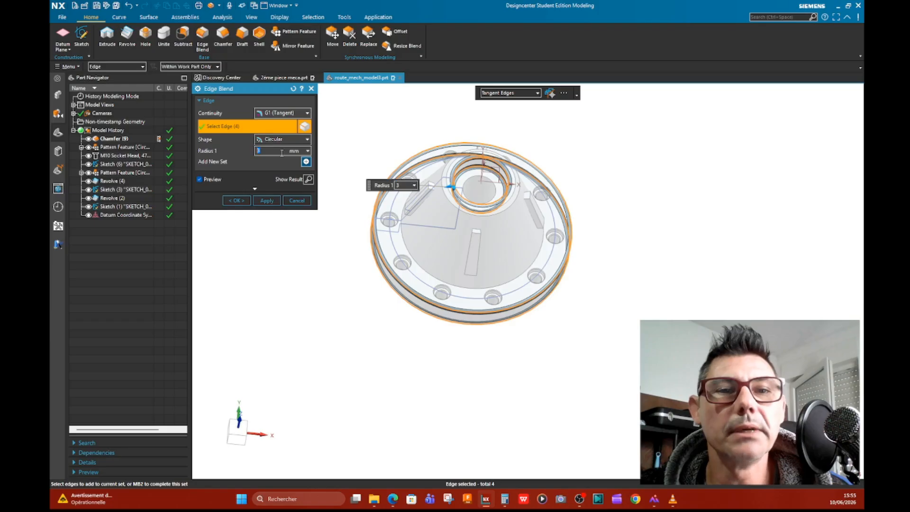
pyautogui.click(268, 201)
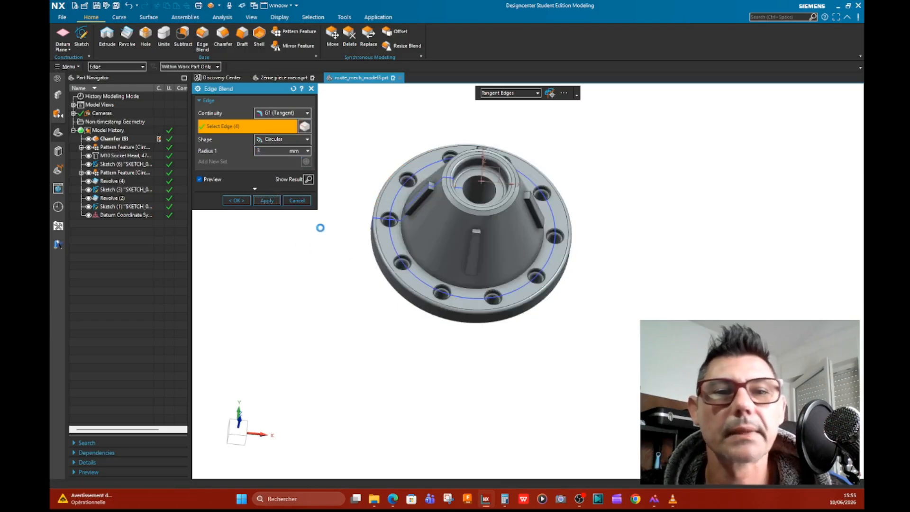
pyautogui.click(298, 200)
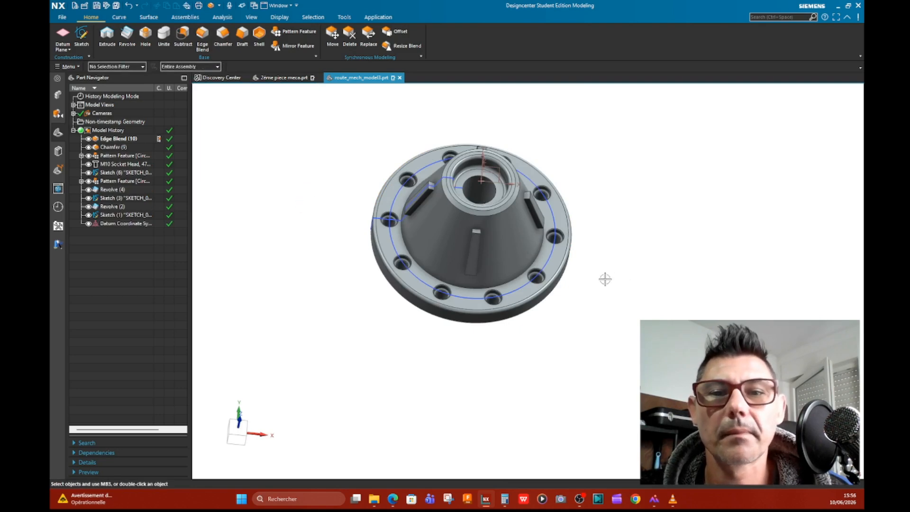
# - Hide the three sketches and the datum coordinate system
pyautogui.click(89, 215)
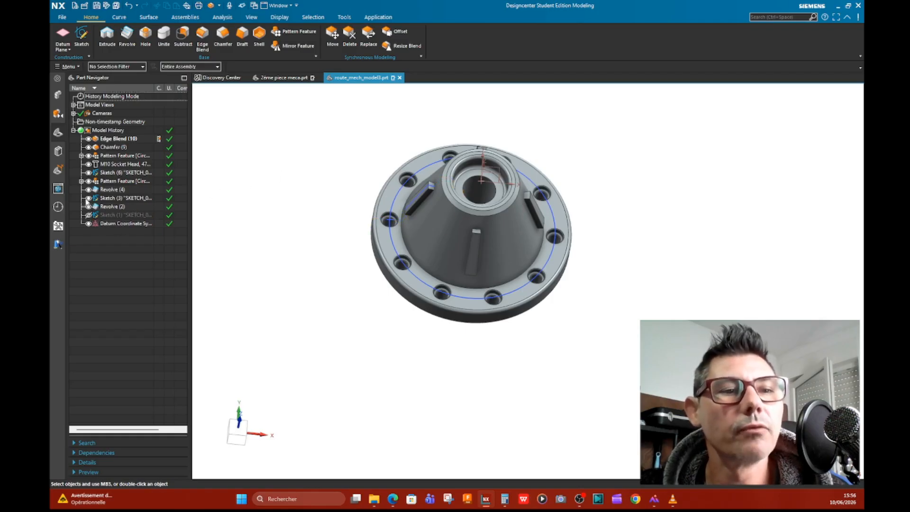
pyautogui.click(88, 198)
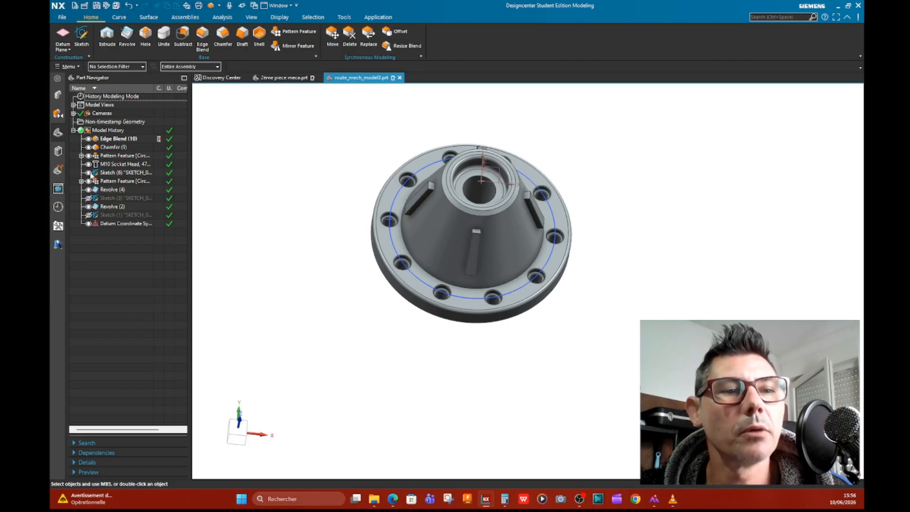
pyautogui.click(89, 173)
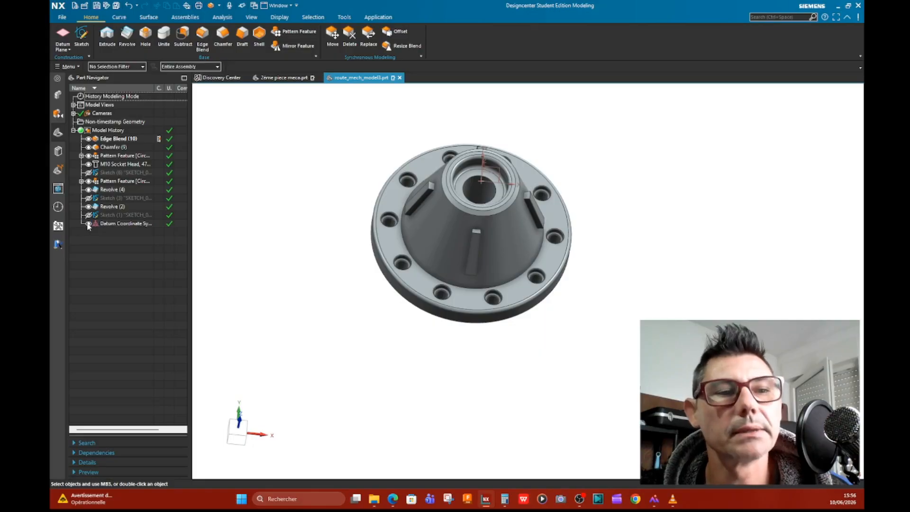
pyautogui.click(89, 223)
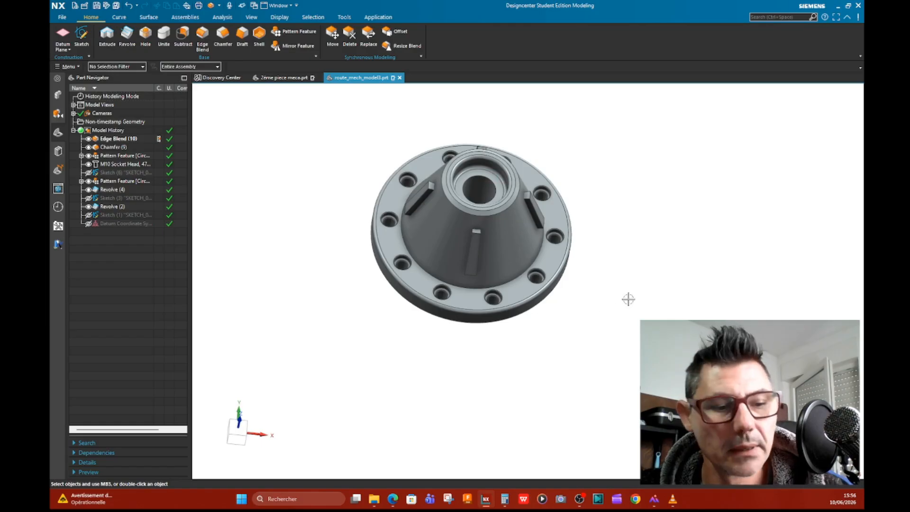
pyautogui.moveTo(620, 346); pyautogui.dragTo(648, 327, button='middle')
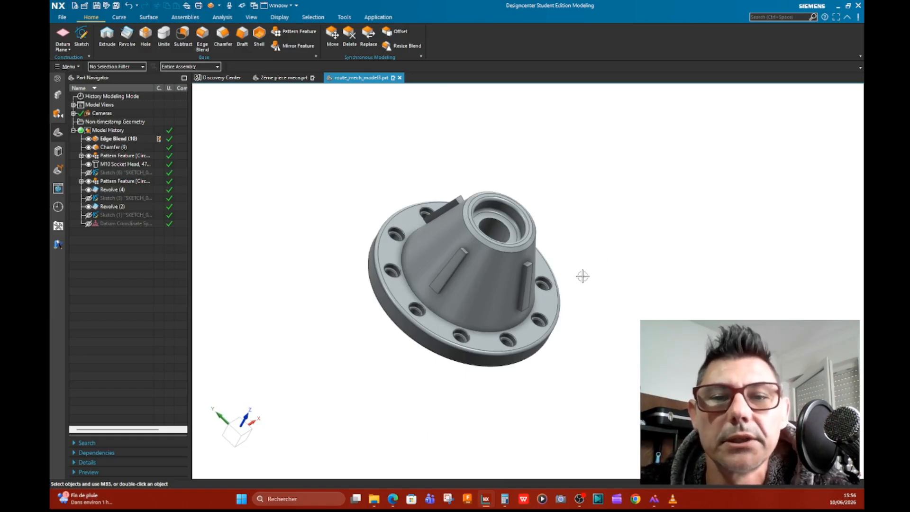
pyautogui.moveTo(606, 286); pyautogui.dragTo(617, 301, button='middle')
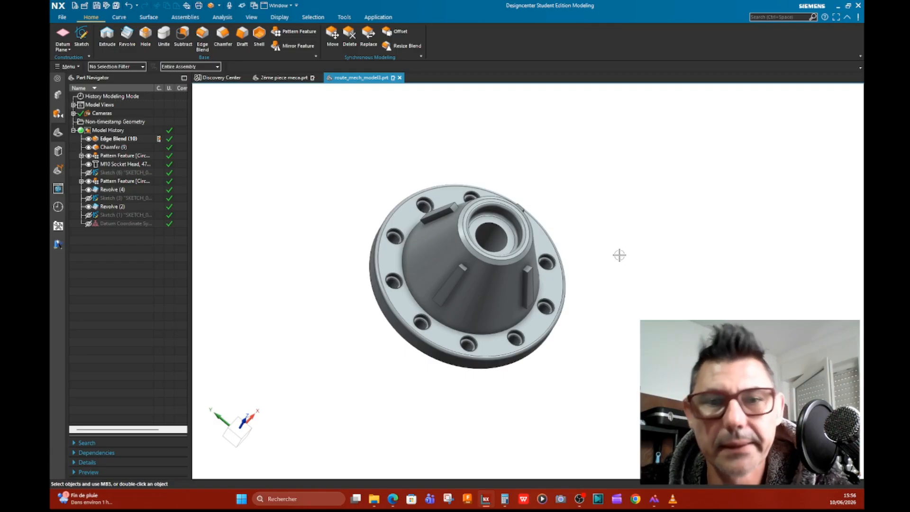
pyautogui.moveTo(618, 255); pyautogui.dragTo(567, 236, button='middle')
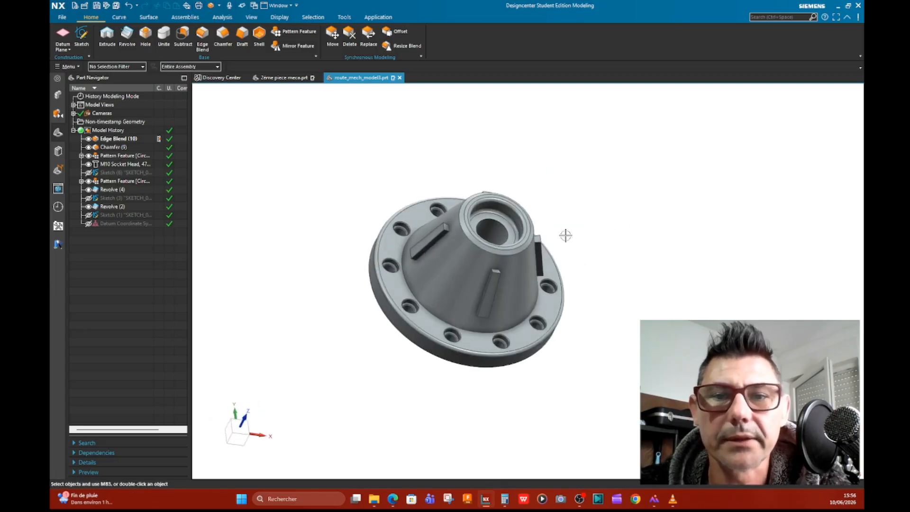